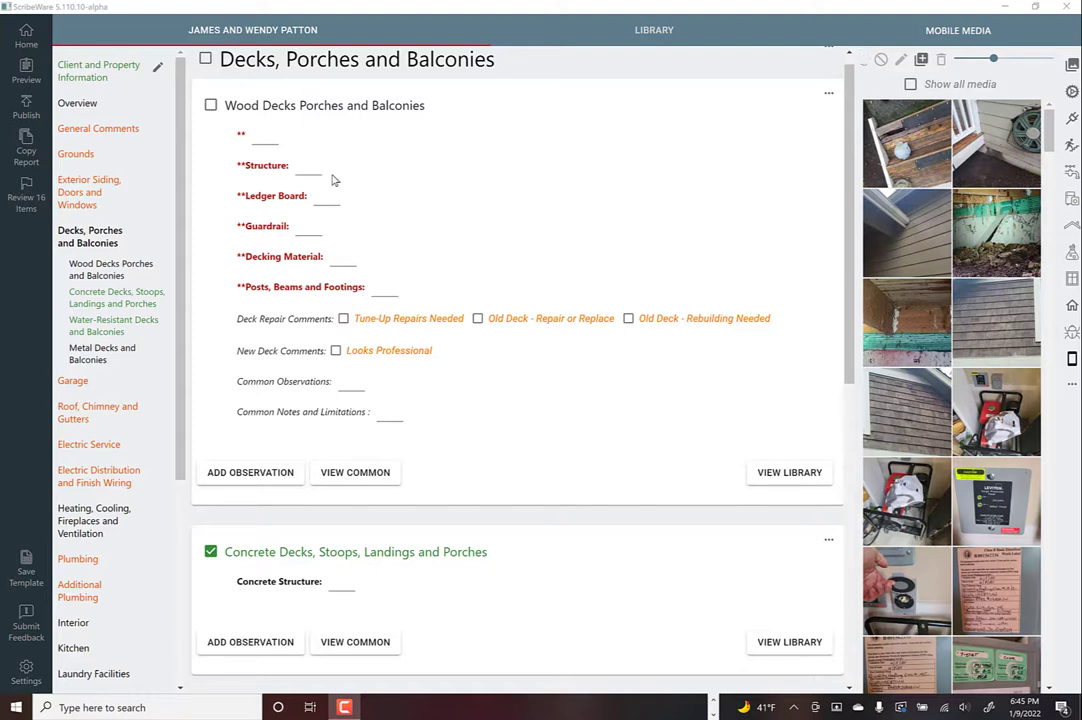
# Mark the wood decks item as Present and add the Wood Deck Gunnysack observation to it
pyautogui.click(268, 138)
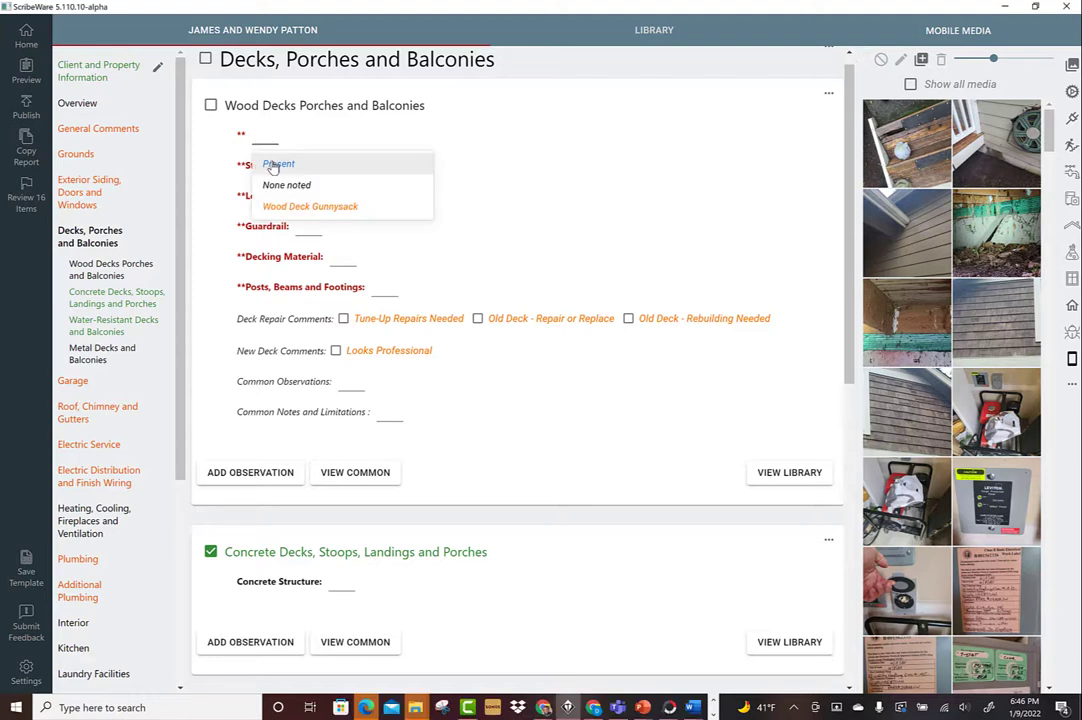
pyautogui.click(272, 165)
pyautogui.click(534, 166)
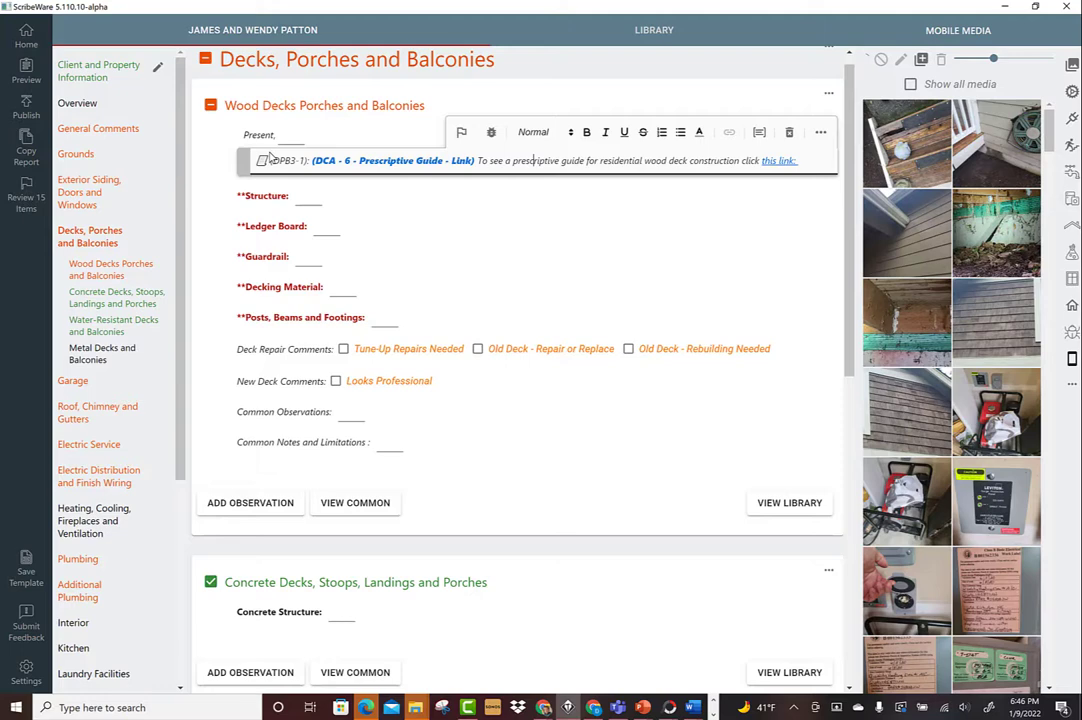
pyautogui.click(291, 136)
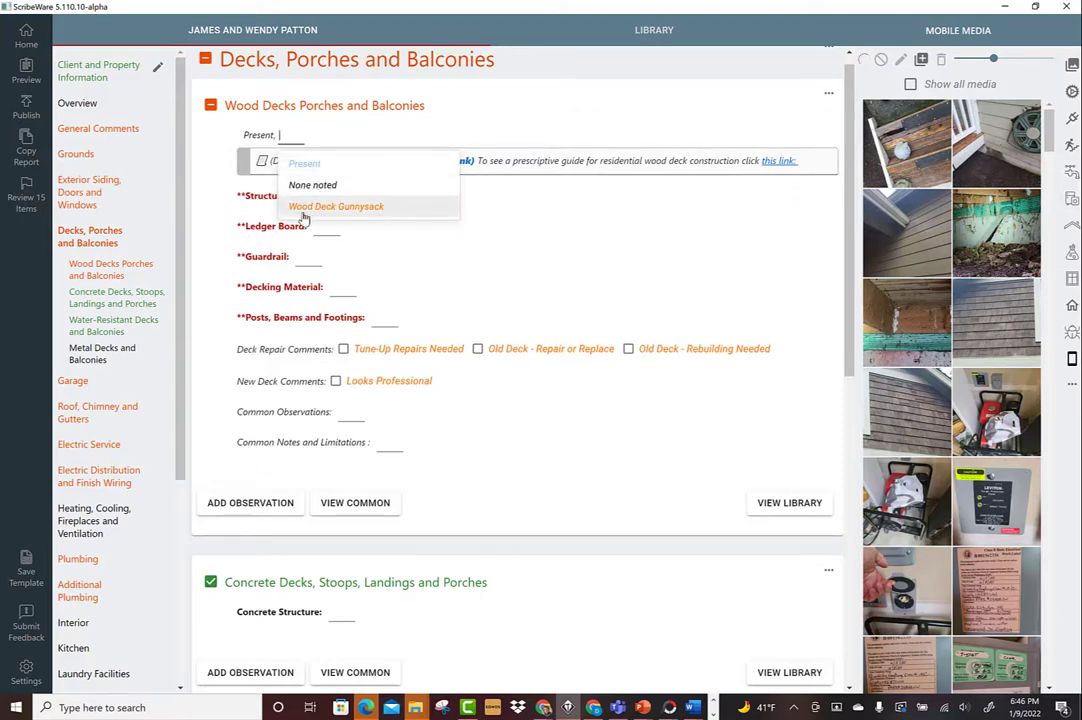
pyautogui.click(335, 207)
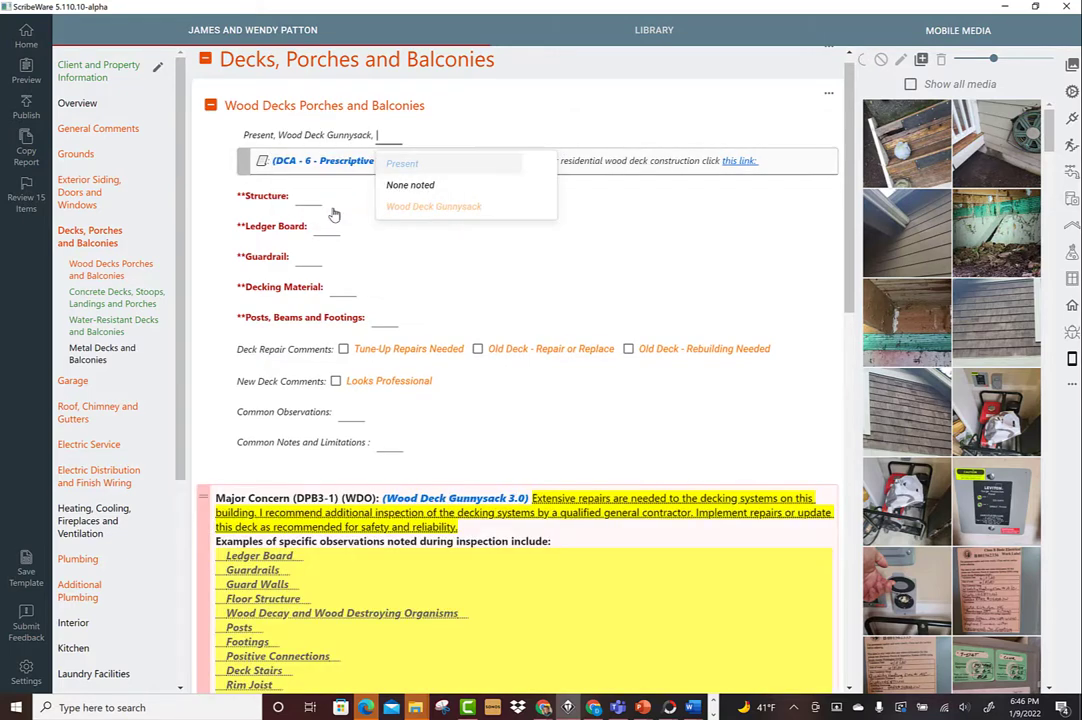
pyautogui.click(438, 385)
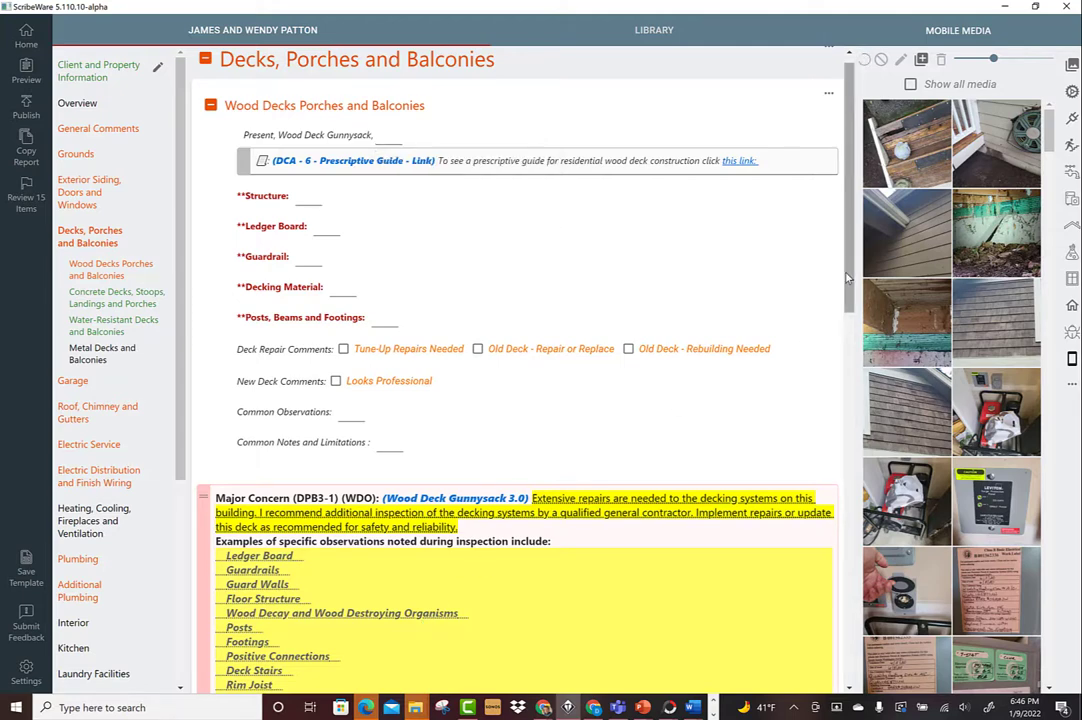
pyautogui.moveTo(848, 270)
pyautogui.mouseDown()
pyautogui.moveTo(849, 296)
pyautogui.moveTo(849, 256)
pyautogui.mouseUp()
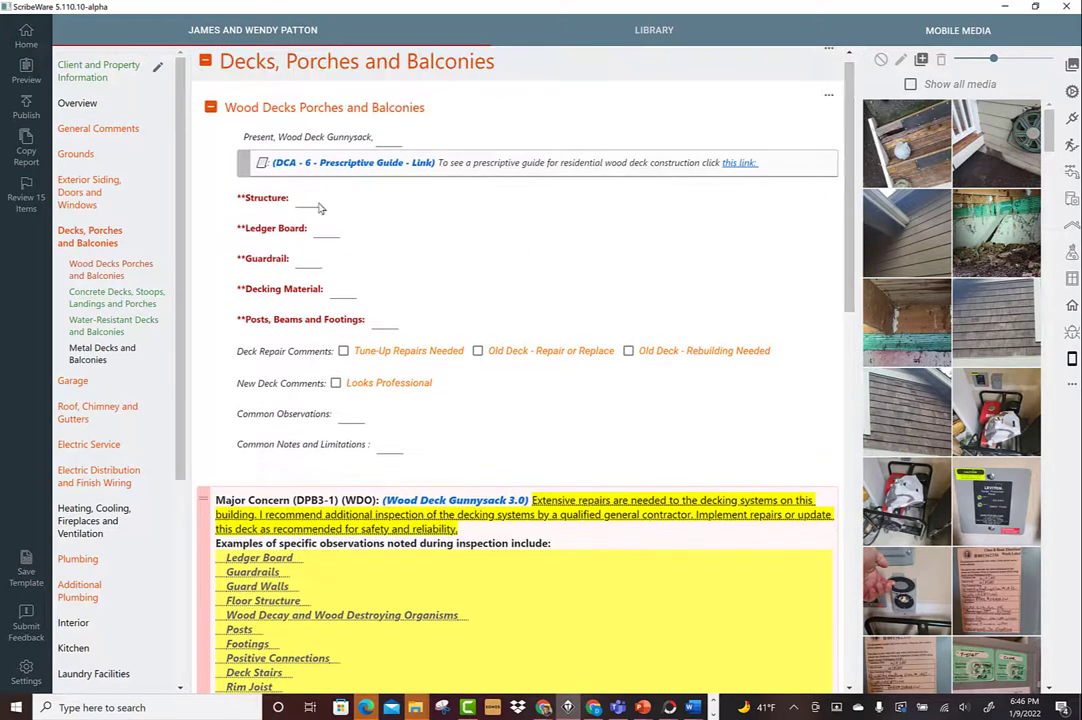
# Set the wood deck's Structure to Ground contact treated lumber and its Ledger Board to Non-standard
pyautogui.click(310, 198)
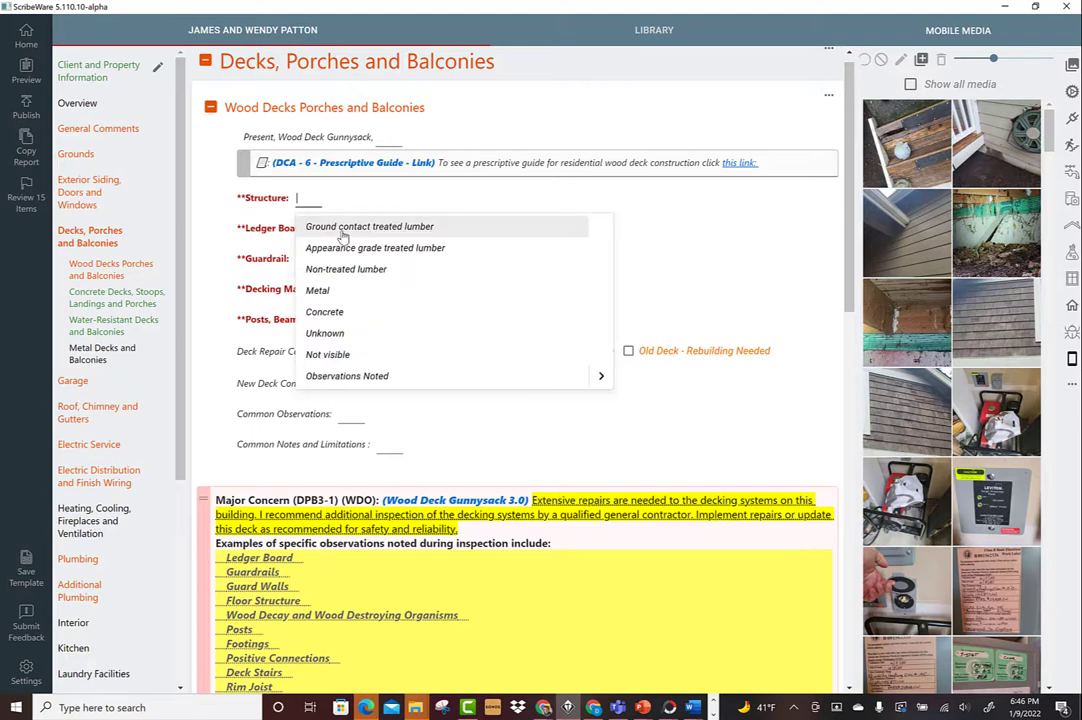
pyautogui.click(338, 227)
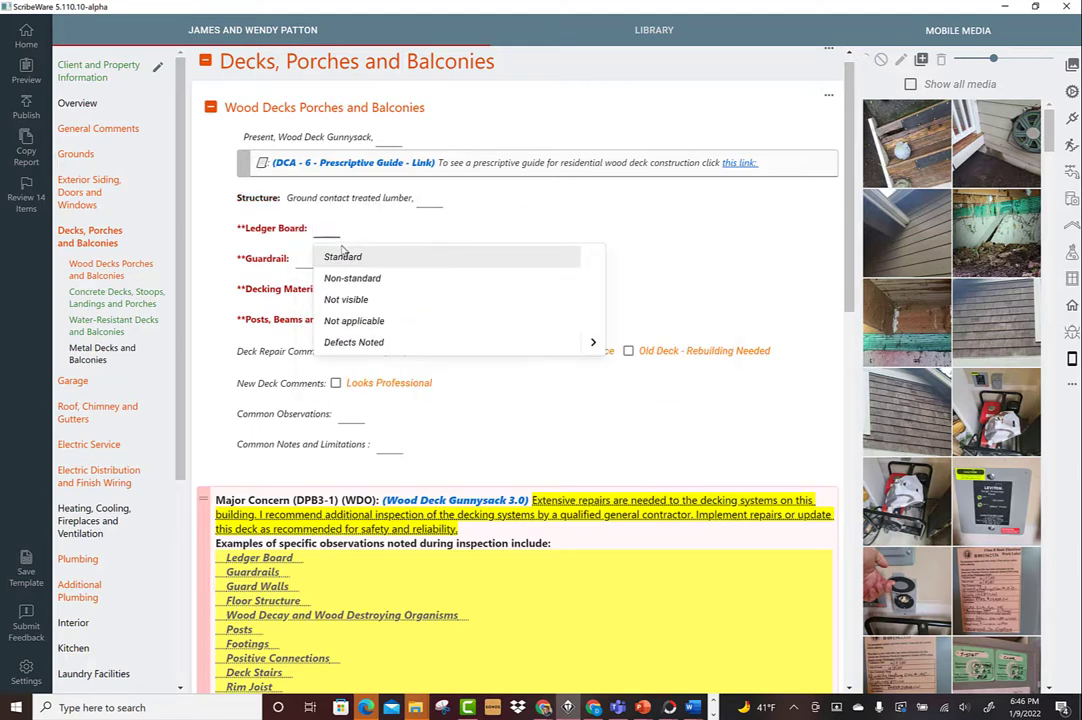
pyautogui.click(350, 278)
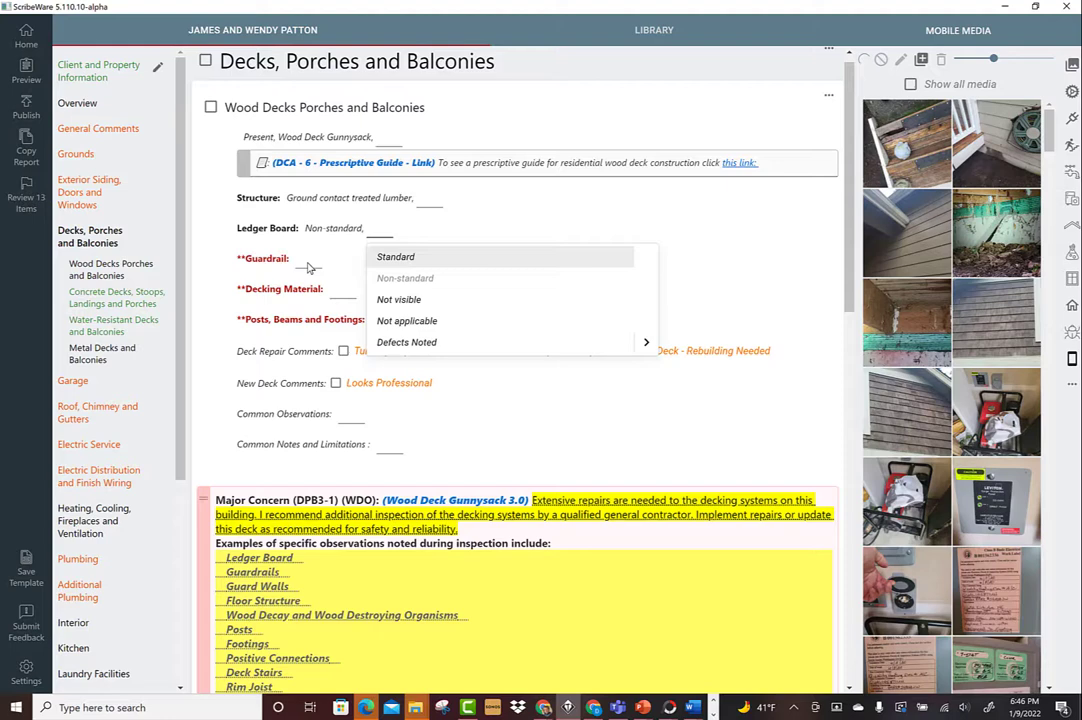
# Set the wood deck's Guardrail to Standard and its Decking Material to Softwood
pyautogui.click(309, 267)
pyautogui.click(302, 287)
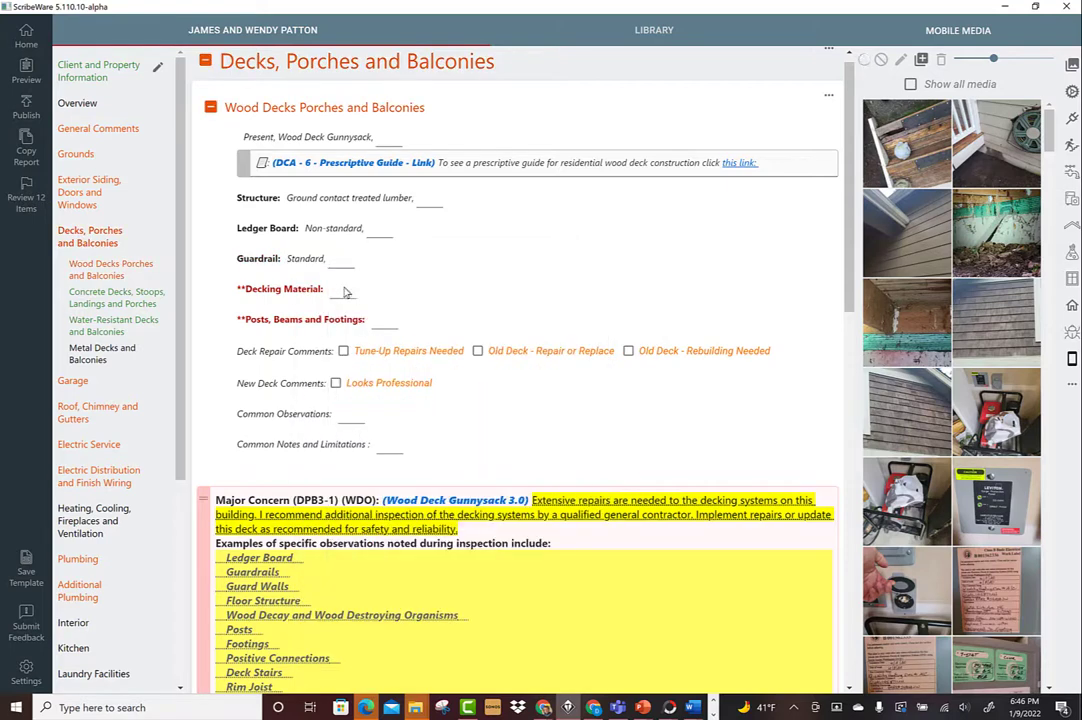
pyautogui.click(345, 291)
pyautogui.click(555, 338)
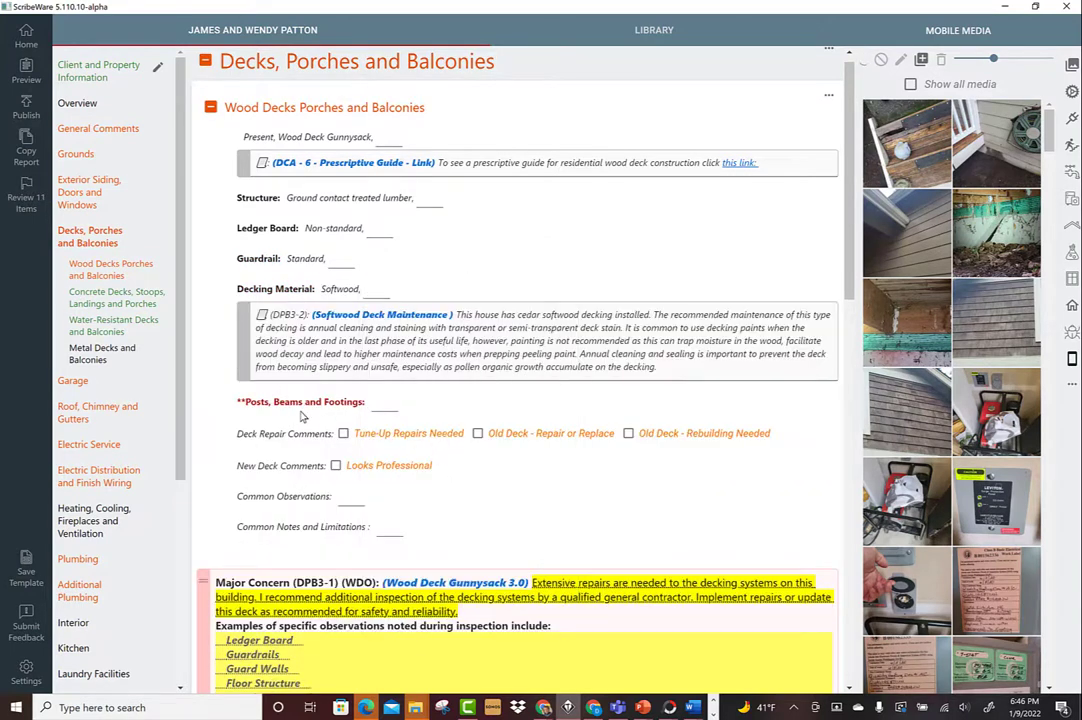
# Set the wood deck's Posts, Beams and Footings to Not Fully Visible
pyautogui.click(380, 404)
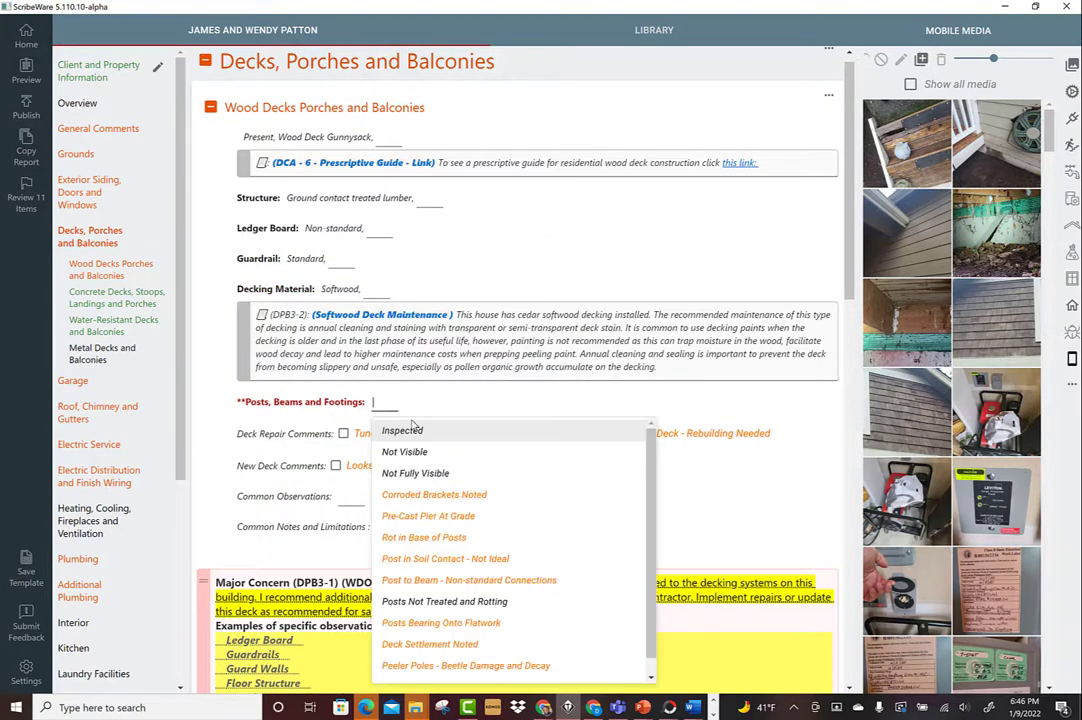
pyautogui.click(393, 474)
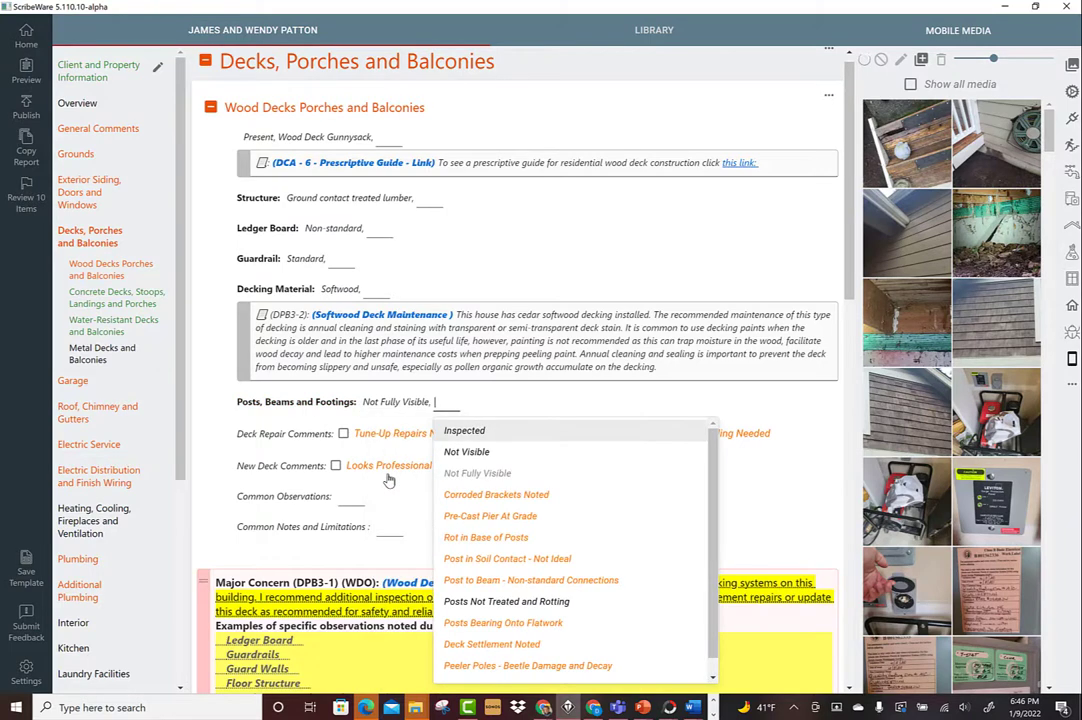
pyautogui.click(508, 253)
# Examine the Flashings choices under the Ledger Board's Defects Noted options without adding any of them
pyautogui.scroll(-1, 855, 270)
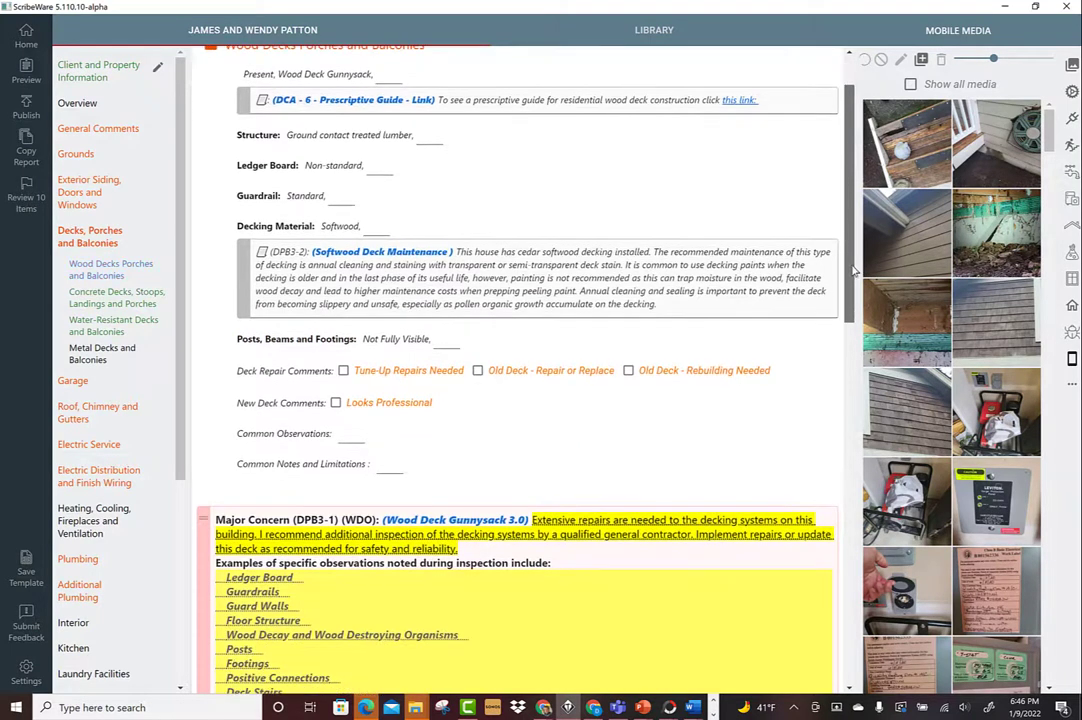
pyautogui.scroll(1, 855, 270)
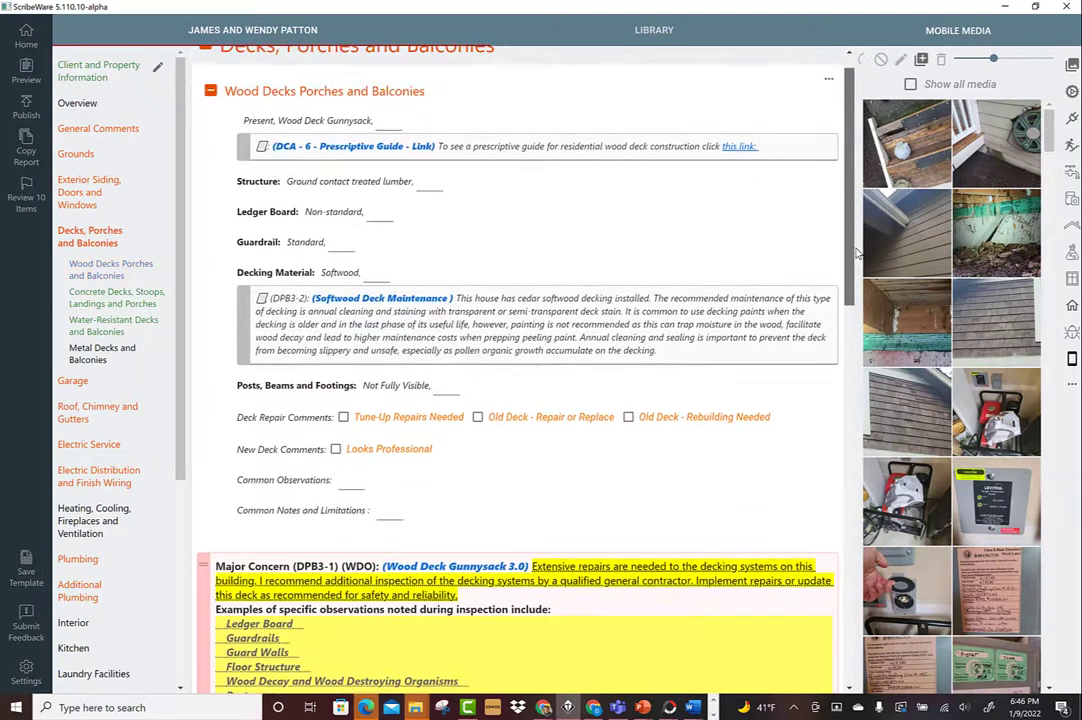
pyautogui.click(430, 184)
pyautogui.click(381, 214)
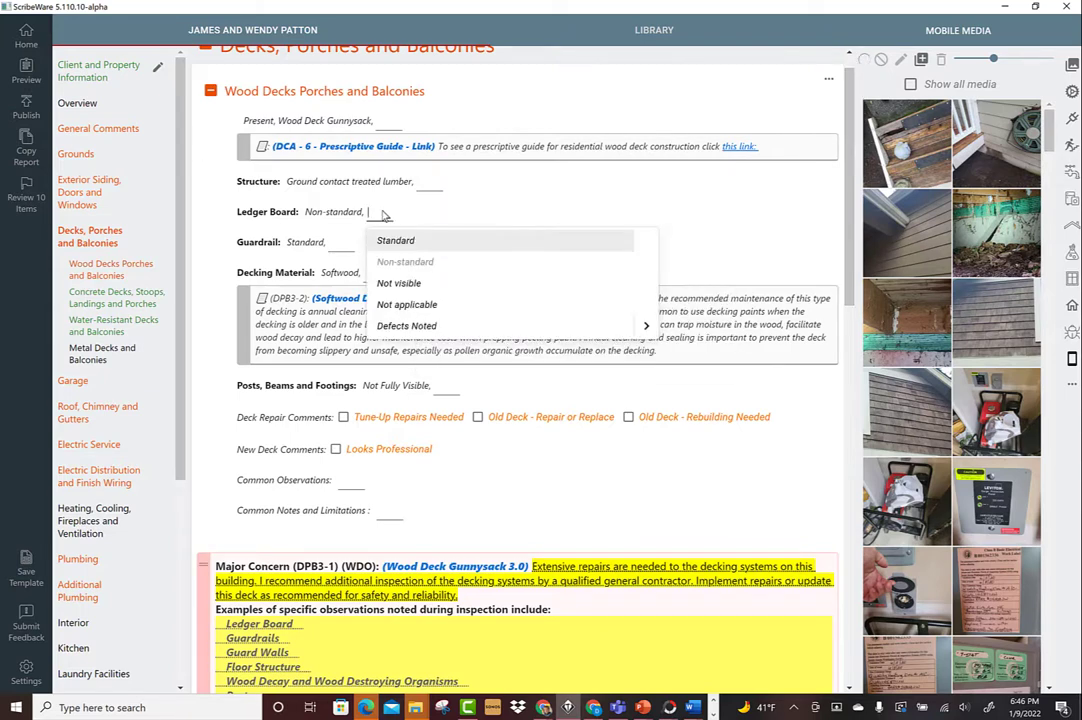
pyautogui.click(646, 327)
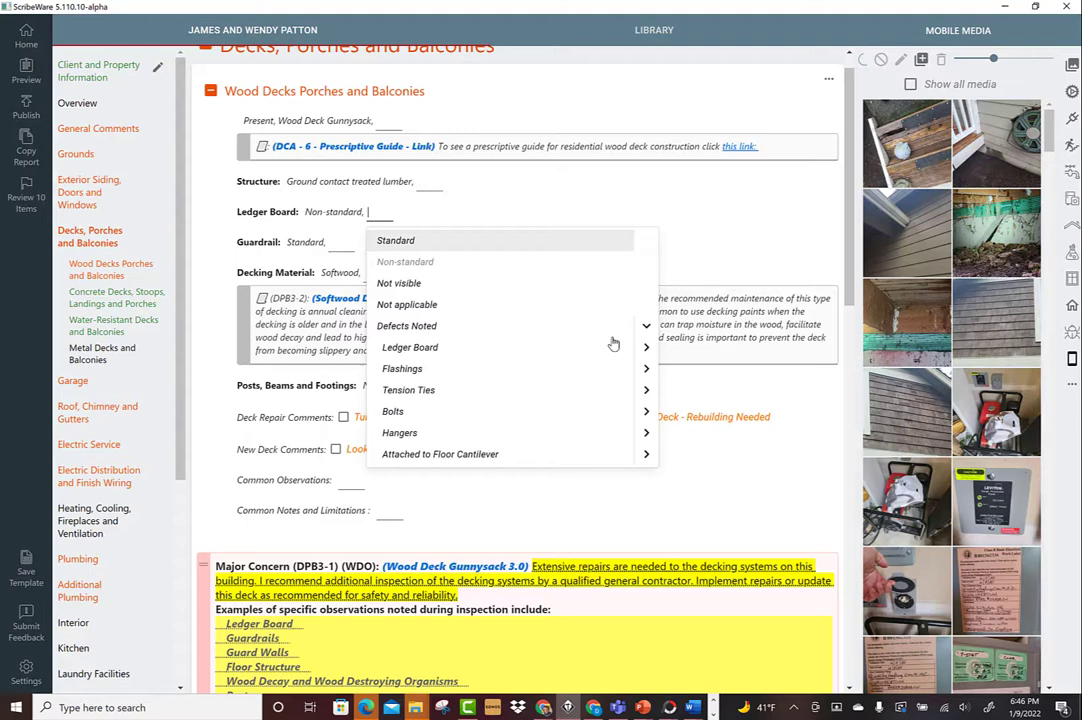
pyautogui.click(645, 369)
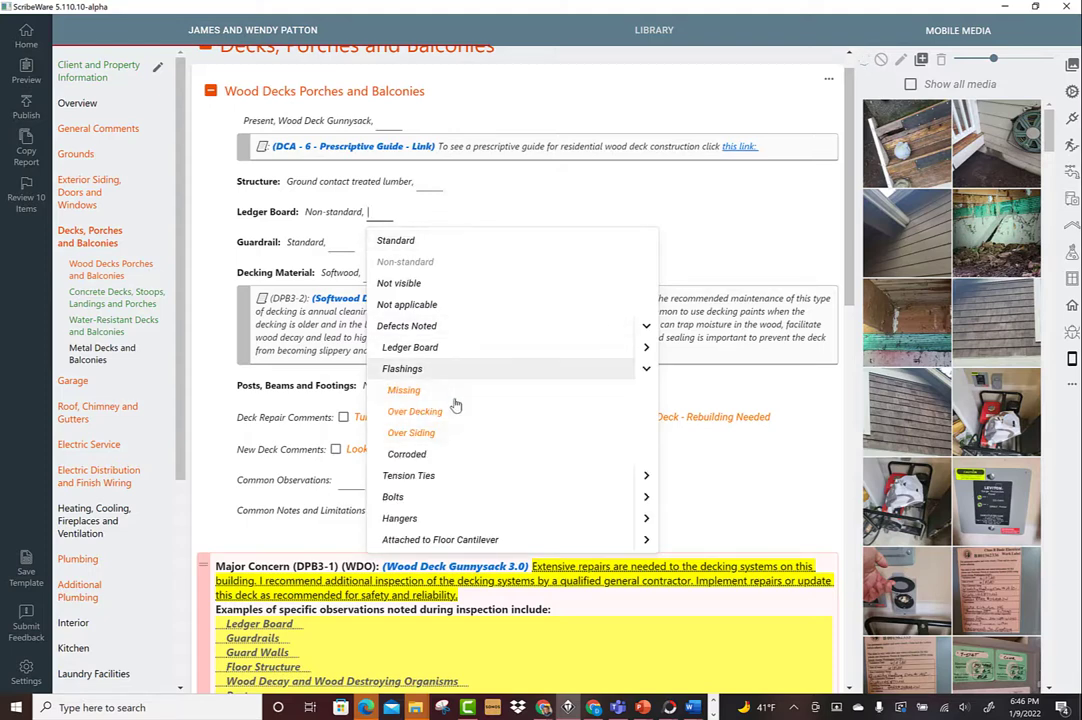
pyautogui.click(528, 212)
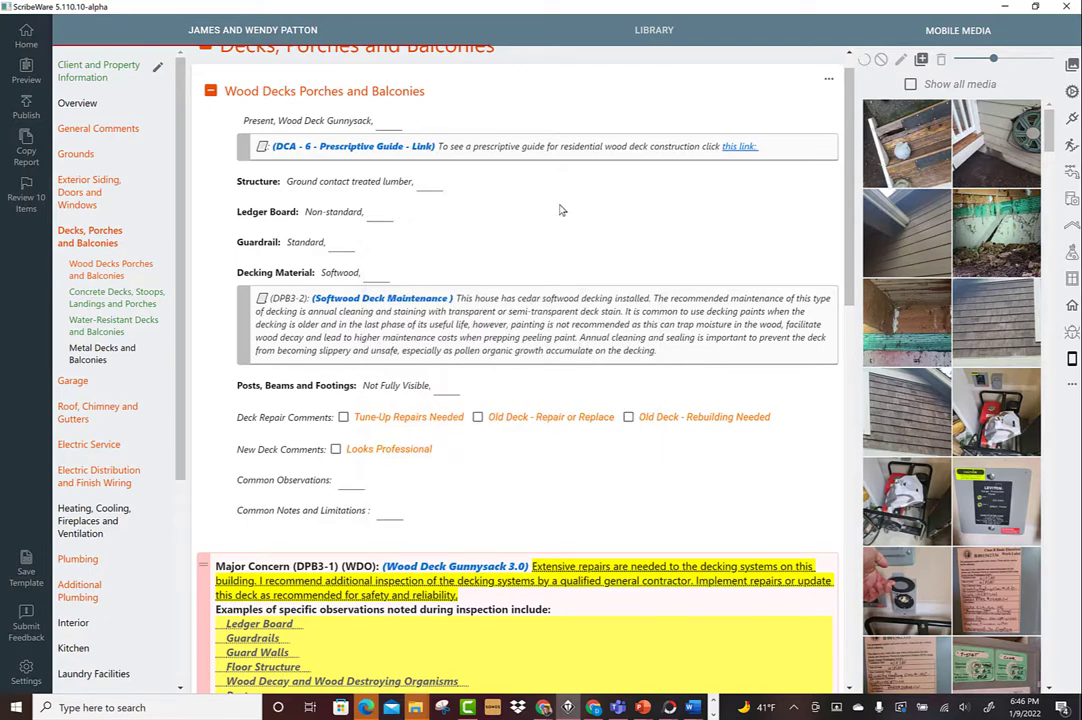
# Review the recommendation wordings of the Wood Deck Gunnysack concern and keep the "Extensive repairs are needed" text
pyautogui.moveTo(848, 178); pyautogui.dragTo(829, 297)
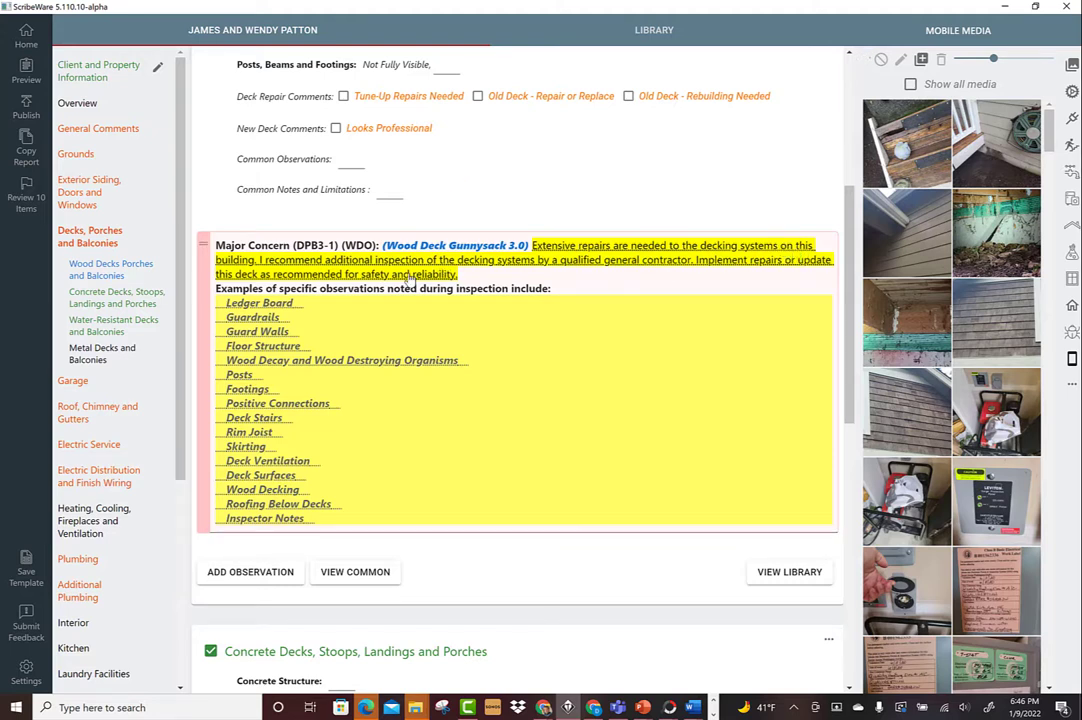
pyautogui.click(585, 258)
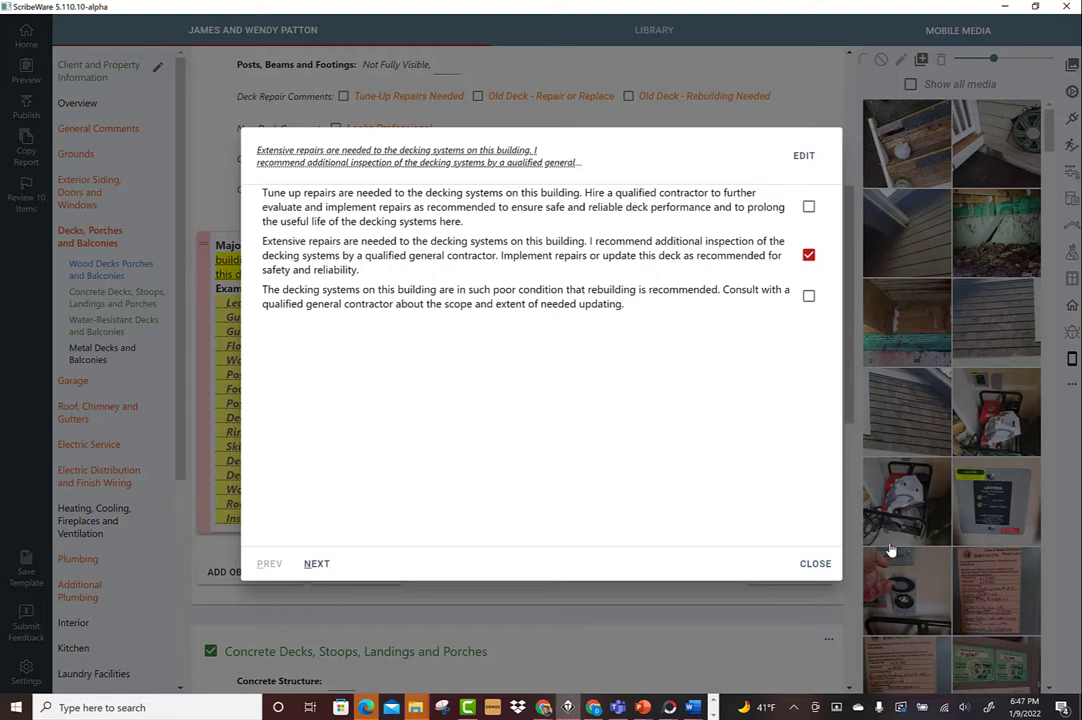
pyautogui.click(820, 563)
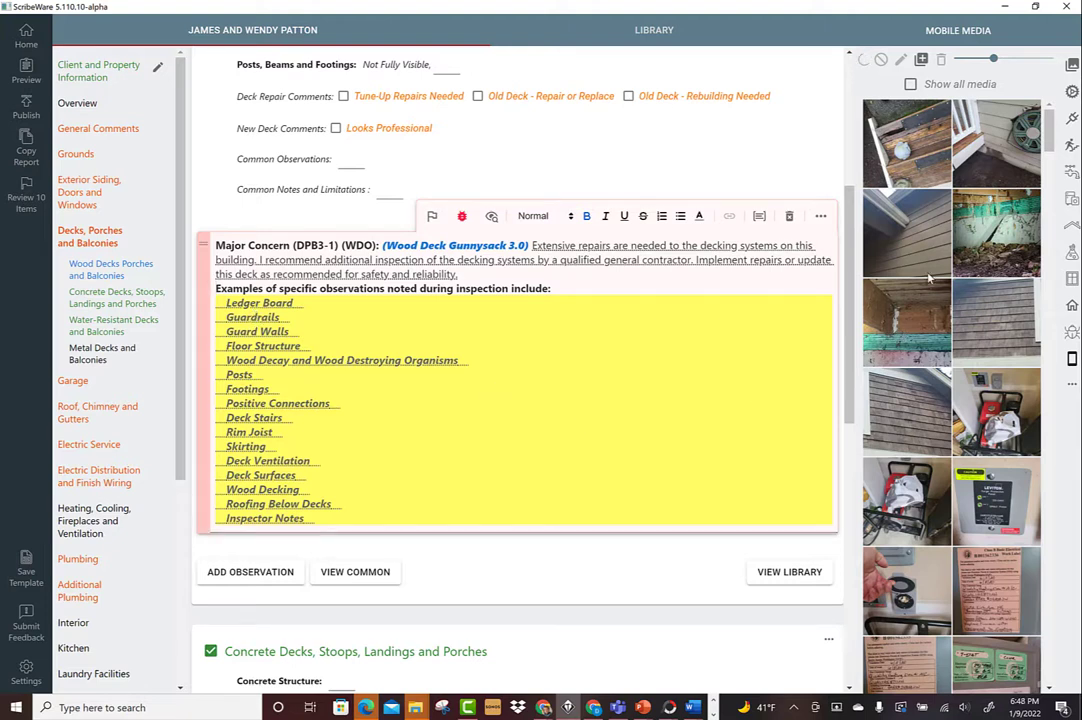
# Select the photo of the deck boards with the globe light and the ledger area photo above the green strip
pyautogui.click(918, 157)
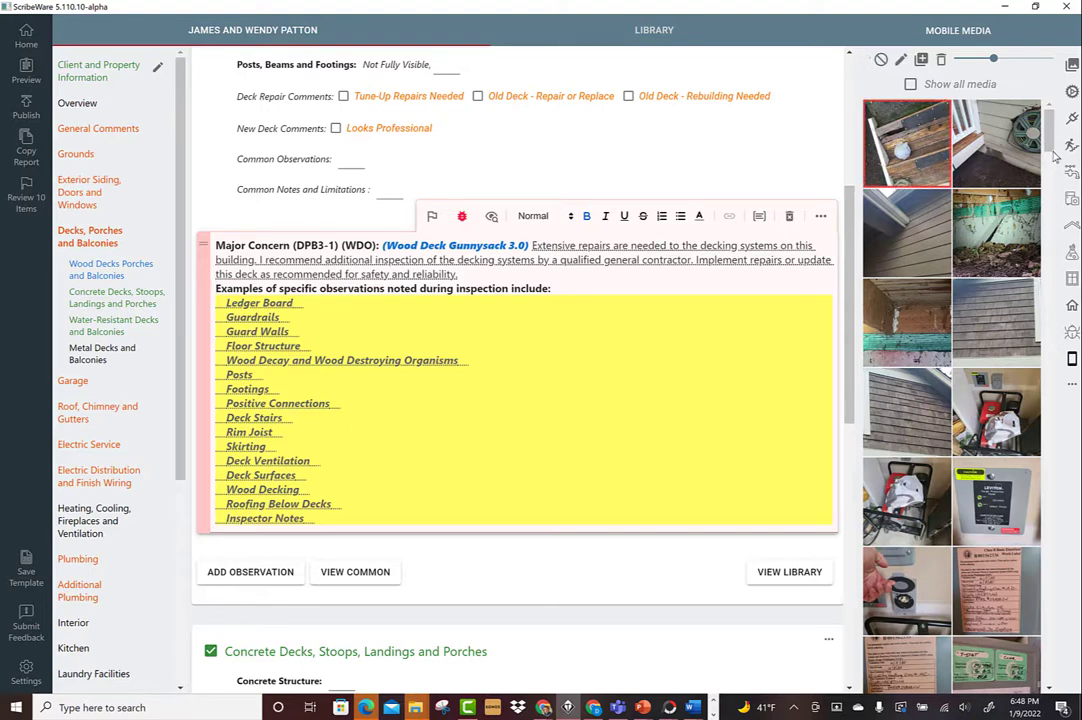
pyautogui.scroll(-1, 1050, 147)
pyautogui.scroll(-1, 968, 339)
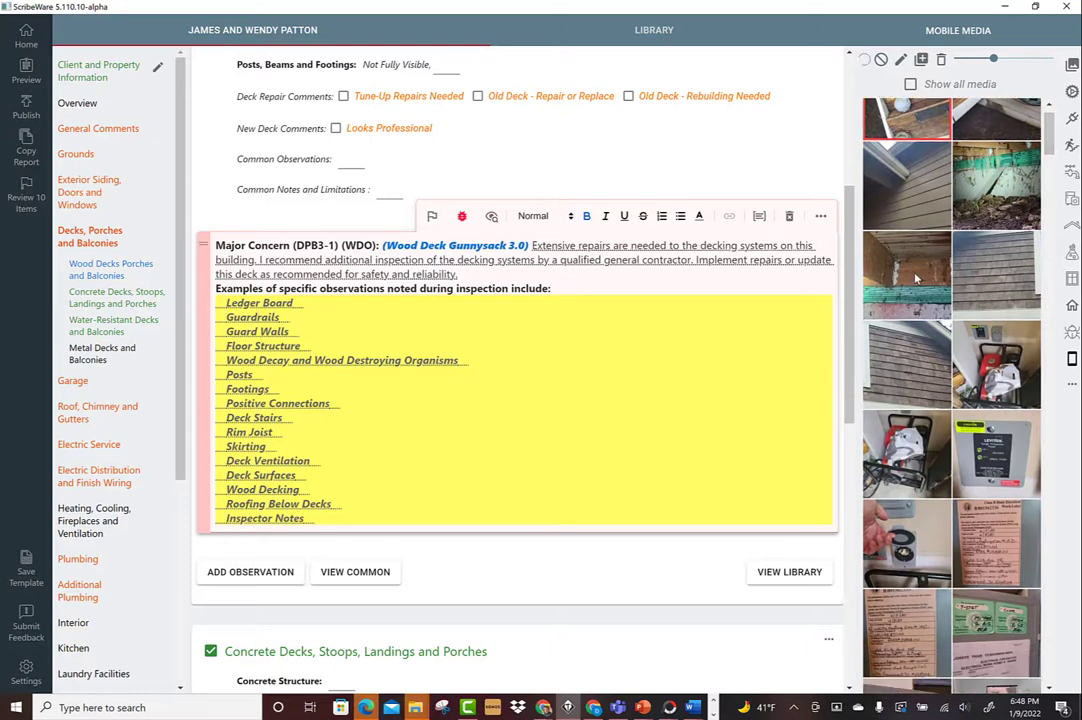
pyautogui.click(877, 275)
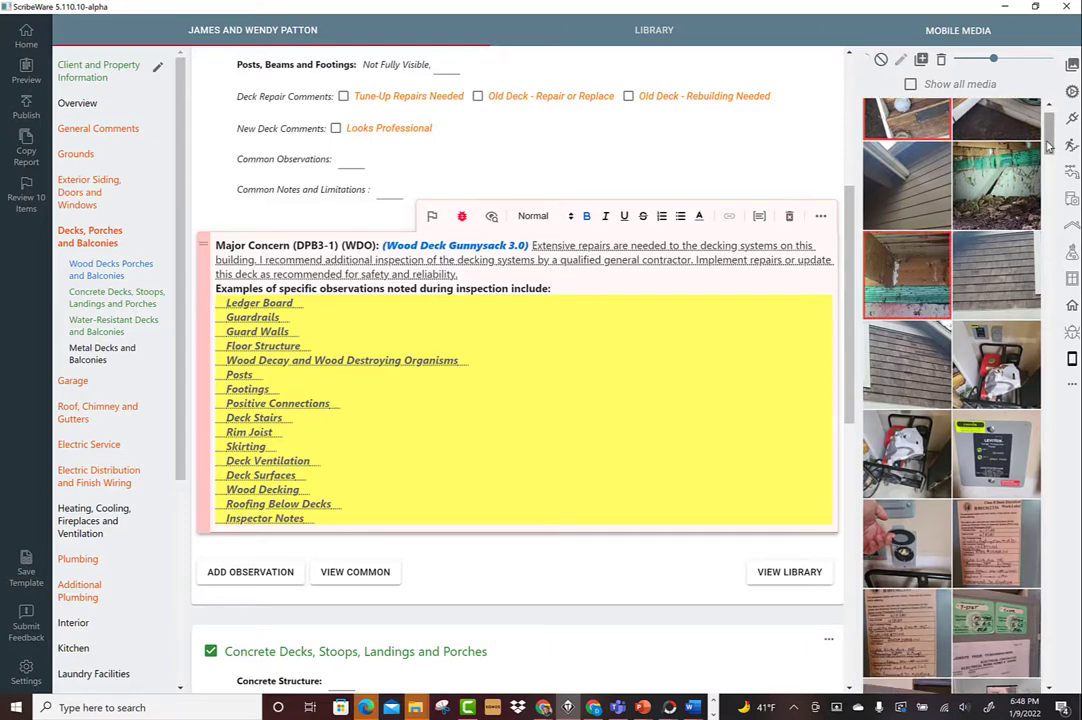
# Add the two photos of the railing meeting the siding and the one of rotted decking beside the door trim to the selection
pyautogui.scroll(-3, 1048, 152)
pyautogui.moveTo(1048, 152); pyautogui.dragTo(1044, 340)
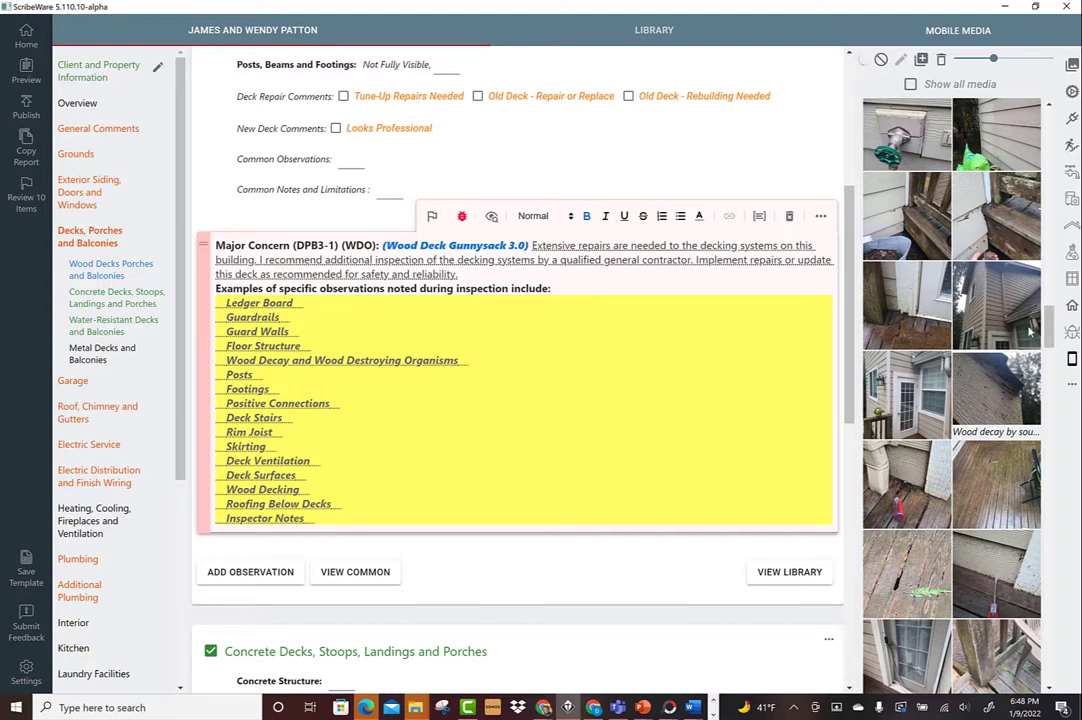
pyautogui.click(906, 230)
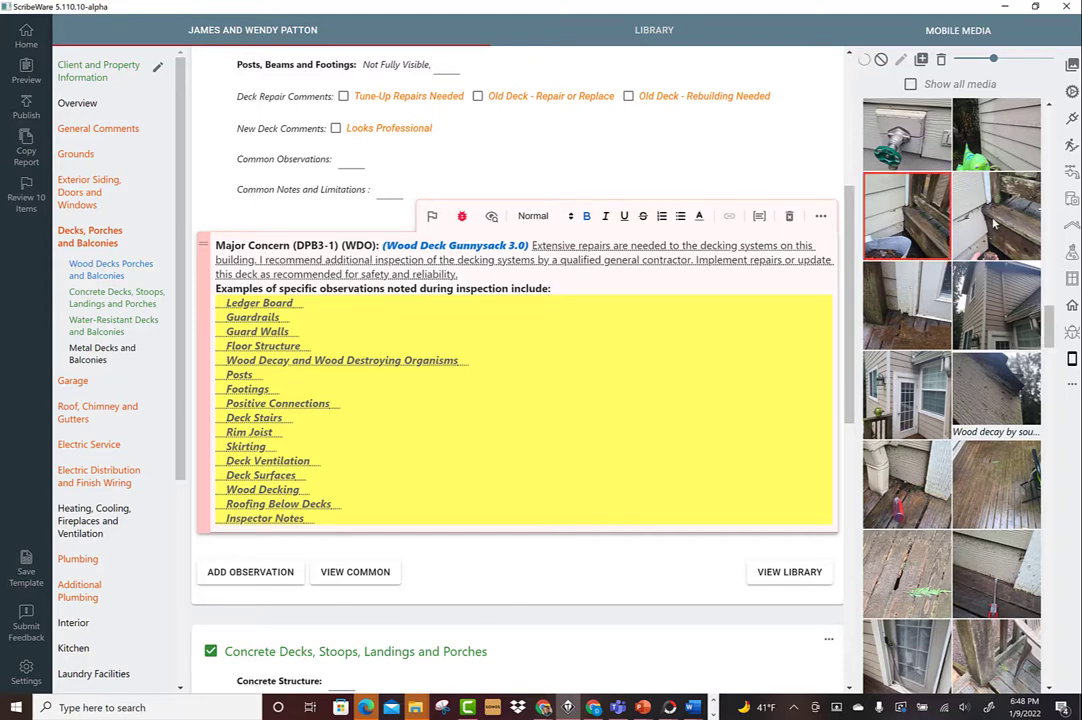
pyautogui.click(995, 225)
pyautogui.click(896, 315)
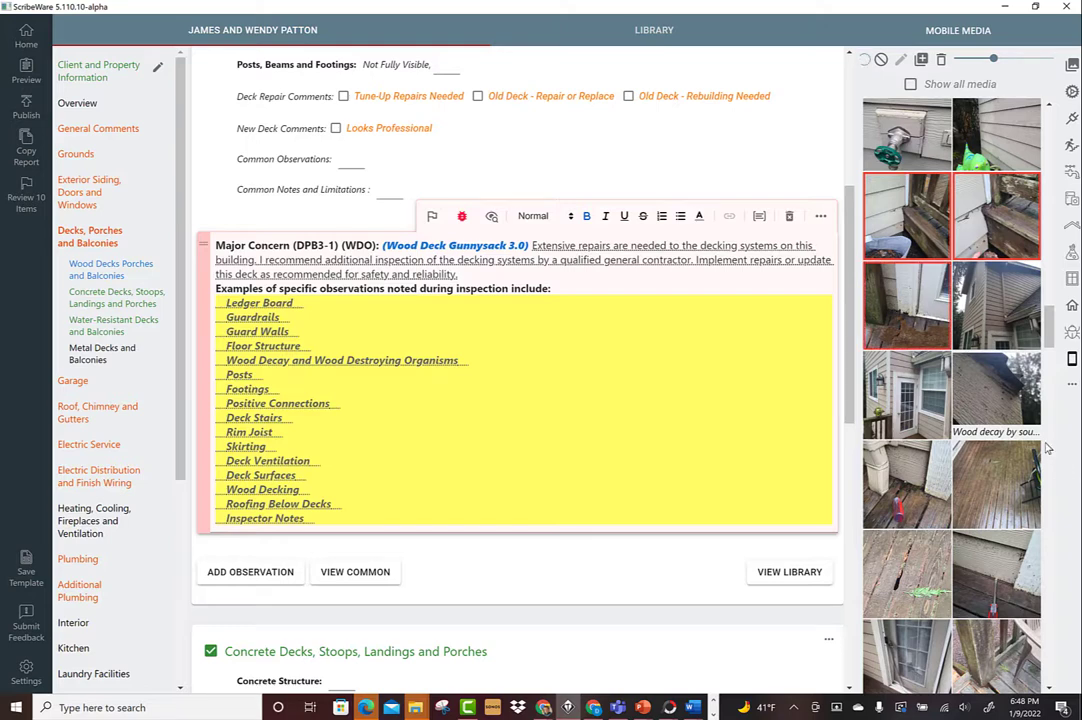
# Add the patio door, red-handled screwdriver, wet deck surface, holed board and siding probe photos to the selection
pyautogui.scroll(-1, 1052, 335)
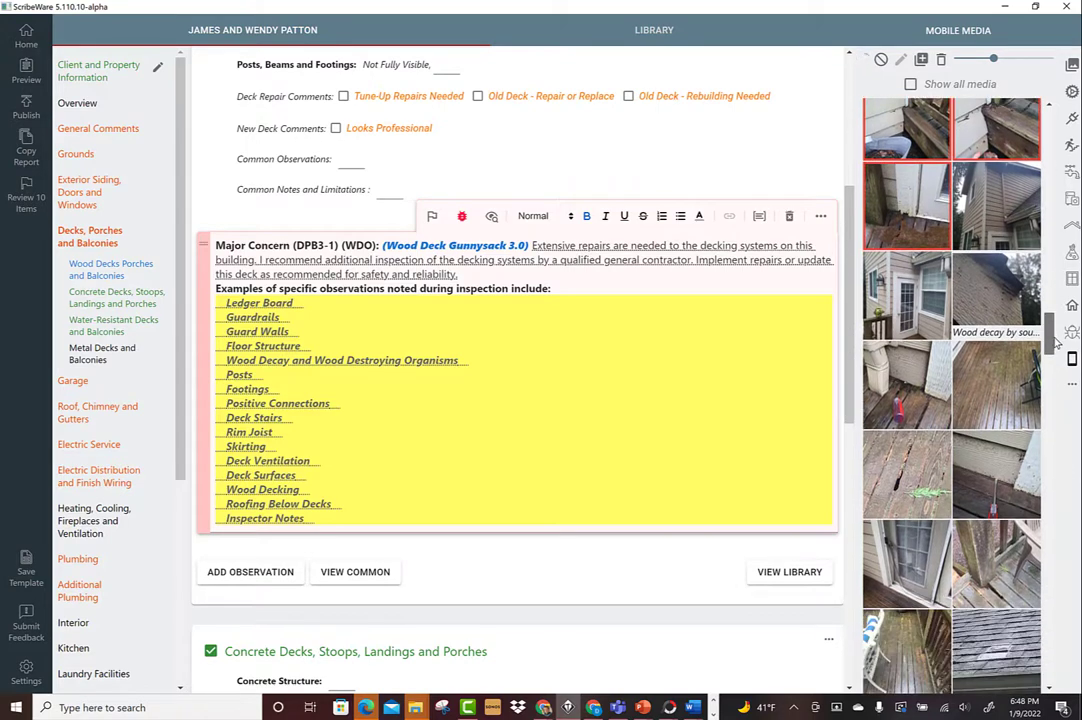
pyautogui.click(908, 306)
pyautogui.click(906, 385)
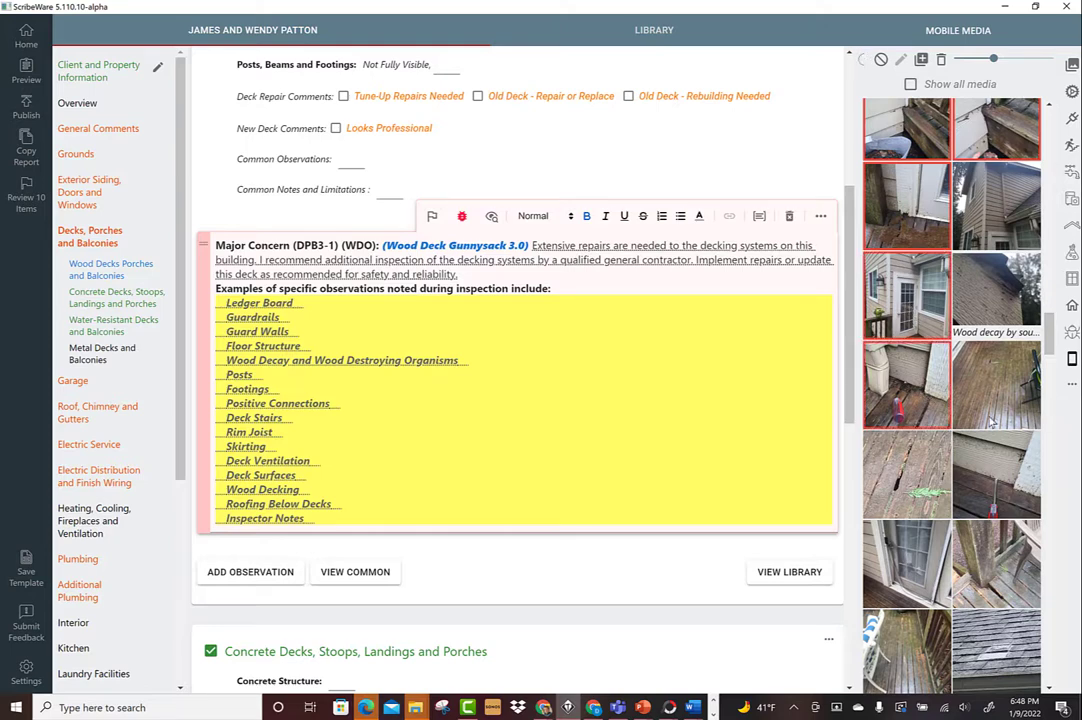
pyautogui.click(966, 420)
pyautogui.click(906, 474)
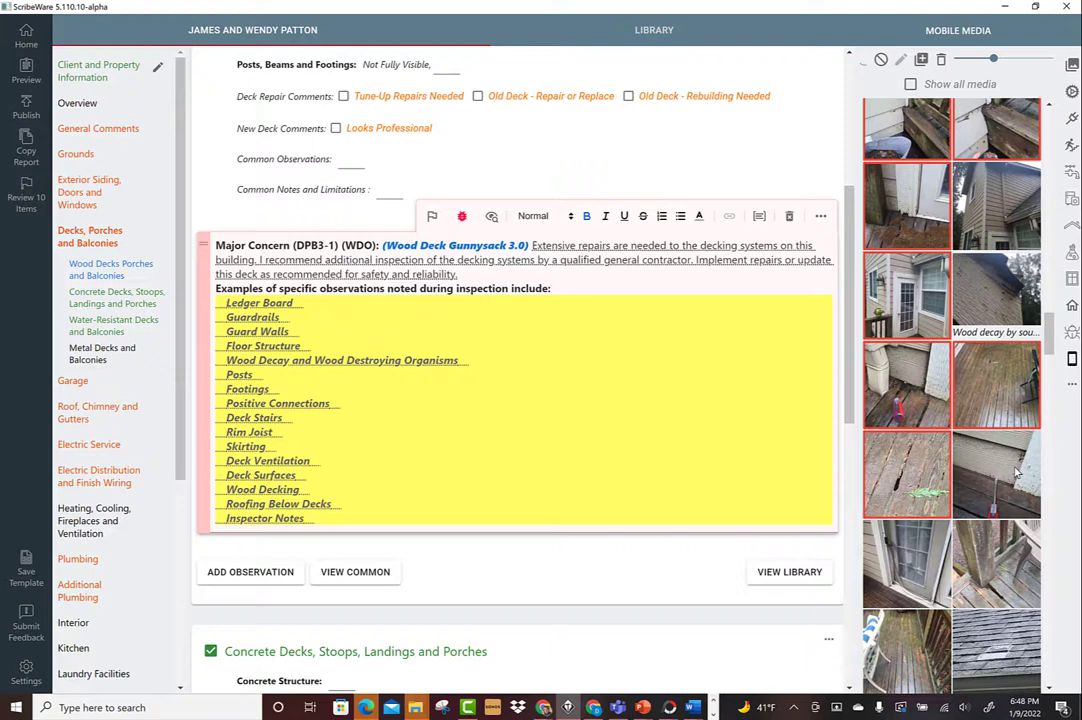
pyautogui.click(1017, 474)
# Add the railing post base and white chair deck photos to the selection and insert all selected photos into the Wood Deck Gunnysack concern
pyautogui.scroll(-2, 1050, 355)
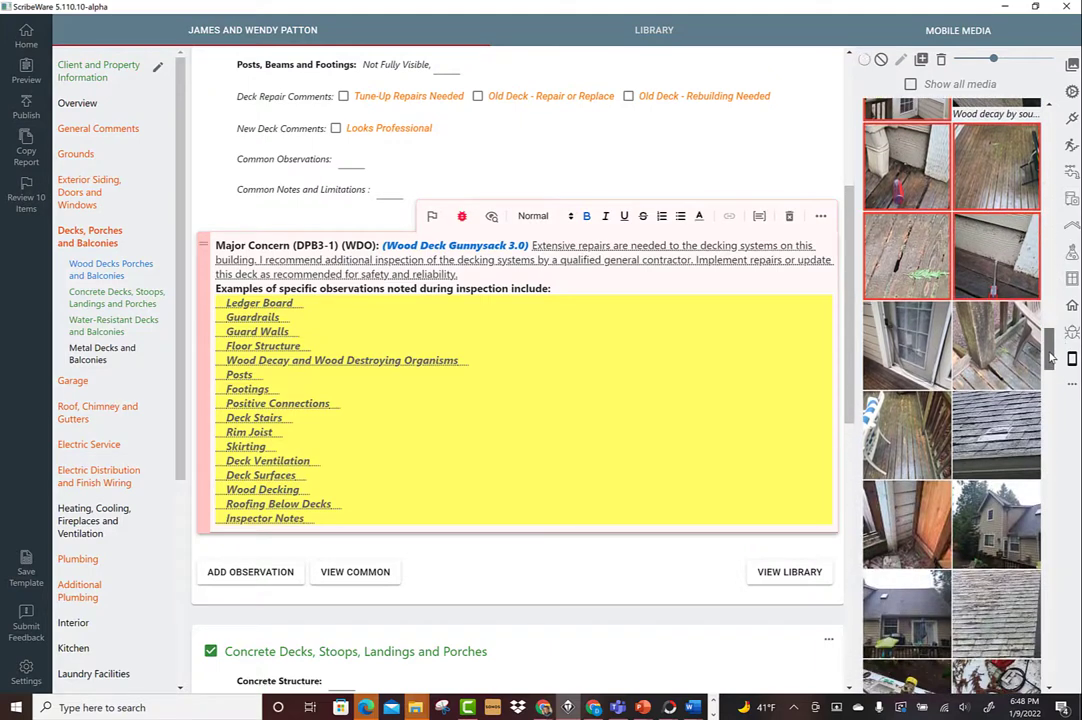
pyautogui.click(996, 345)
pyautogui.click(906, 345)
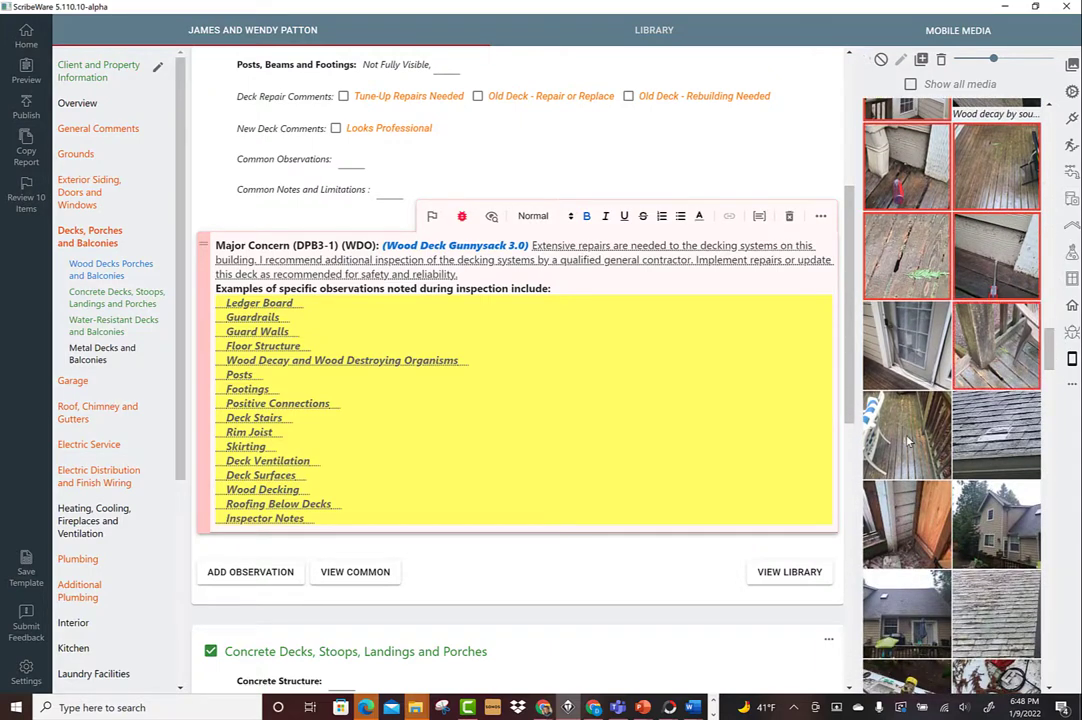
pyautogui.click(909, 441)
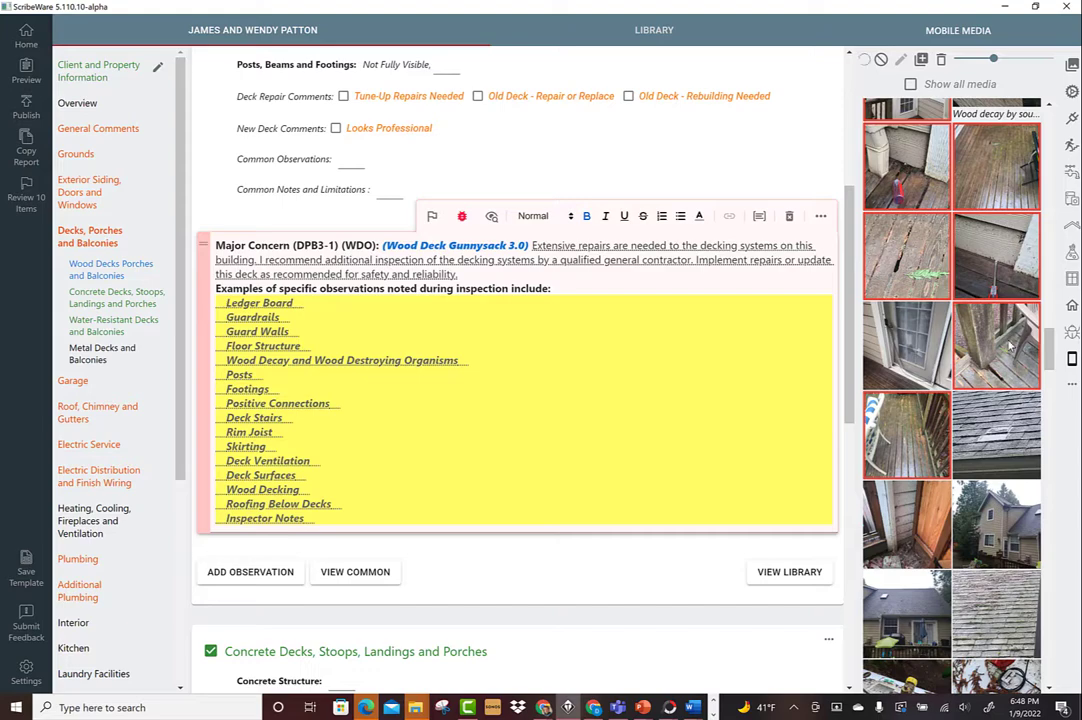
pyautogui.moveTo(1010, 345); pyautogui.dragTo(565, 362)
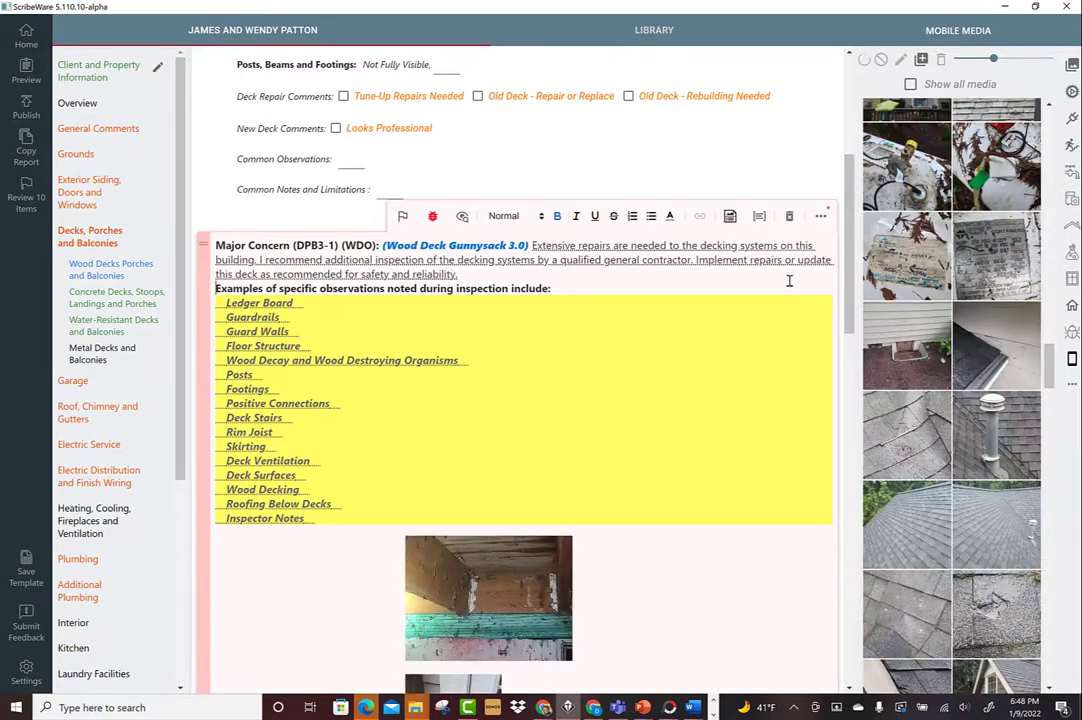
# Rotate the photo of the wood steps with the globe light 180 degrees and save the edited image
pyautogui.scroll(-2, 852, 300)
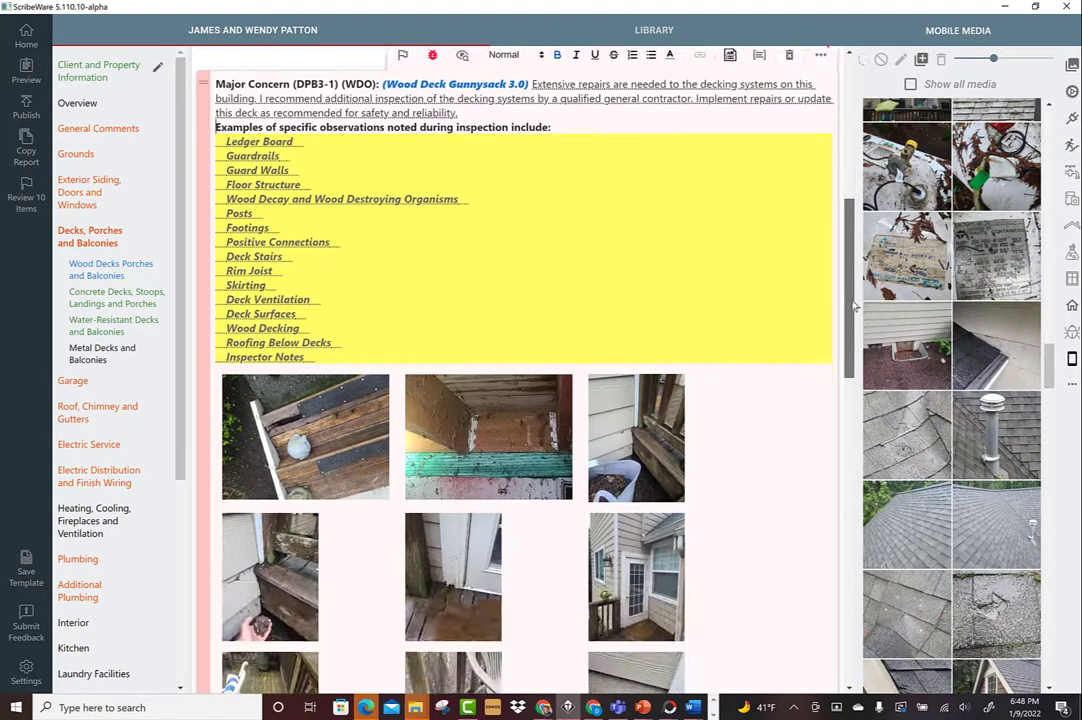
pyautogui.moveTo(855, 306); pyautogui.dragTo(843, 348)
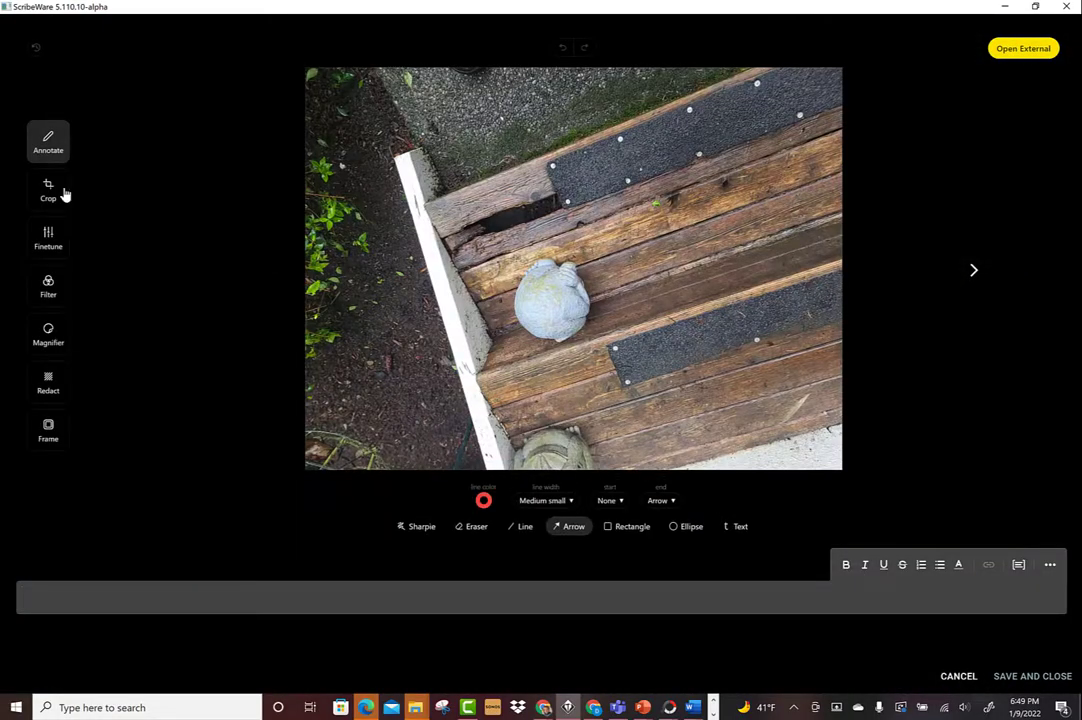
pyautogui.click(50, 190)
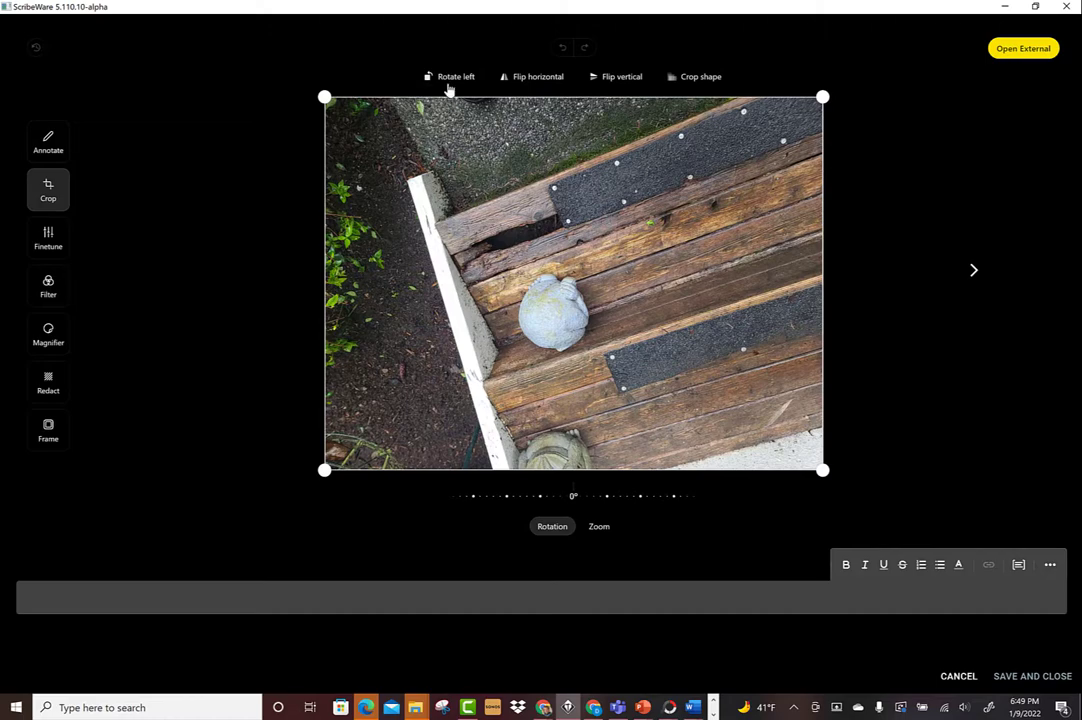
pyautogui.click(449, 88)
pyautogui.click(449, 88)
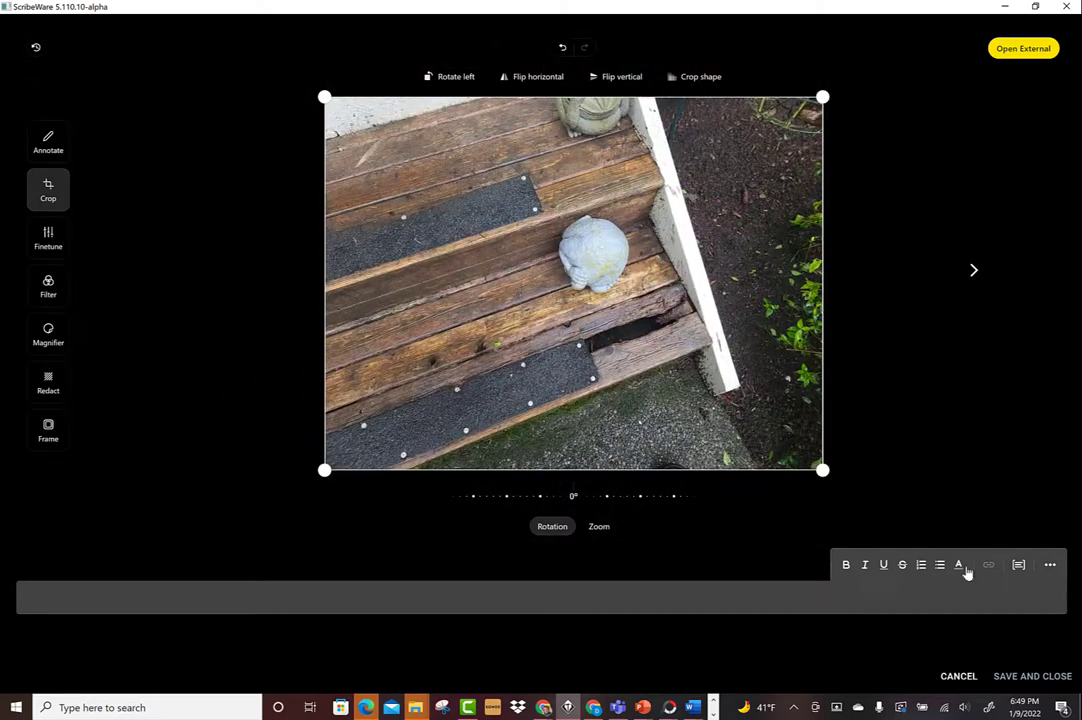
pyautogui.click(1026, 677)
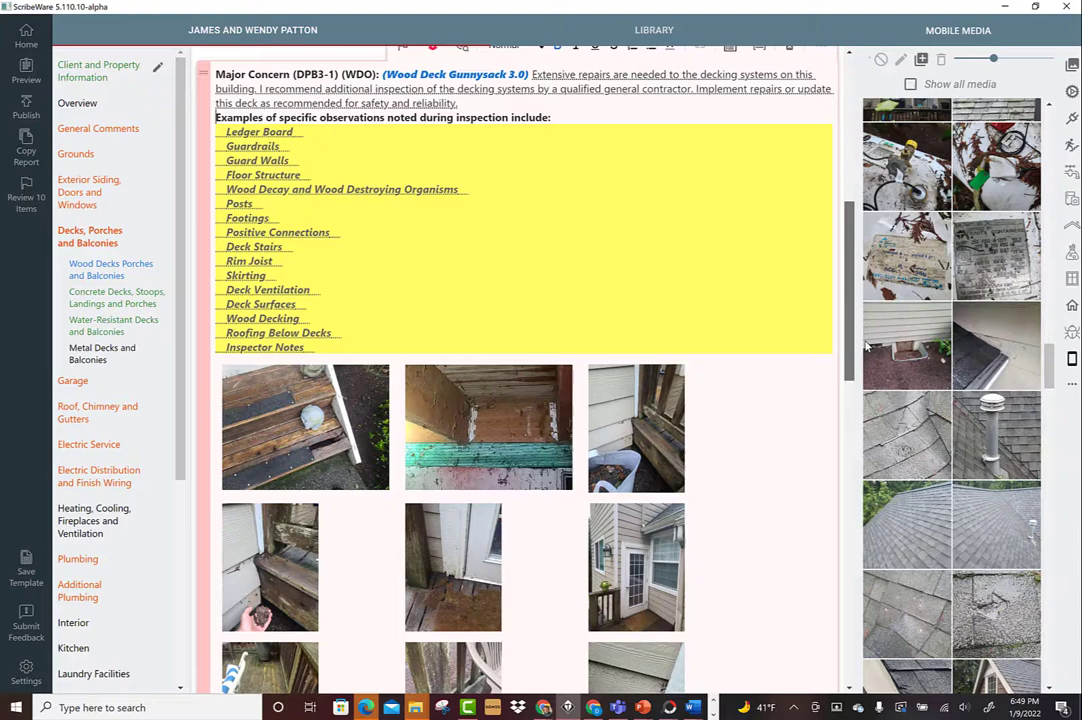
# Fill the Ledger Board item with Incorrect Bolting, Ledger Flashings Missing, and the Lateral load connectors missing option described as a newer requirement
pyautogui.moveTo(867, 345); pyautogui.dragTo(867, 423)
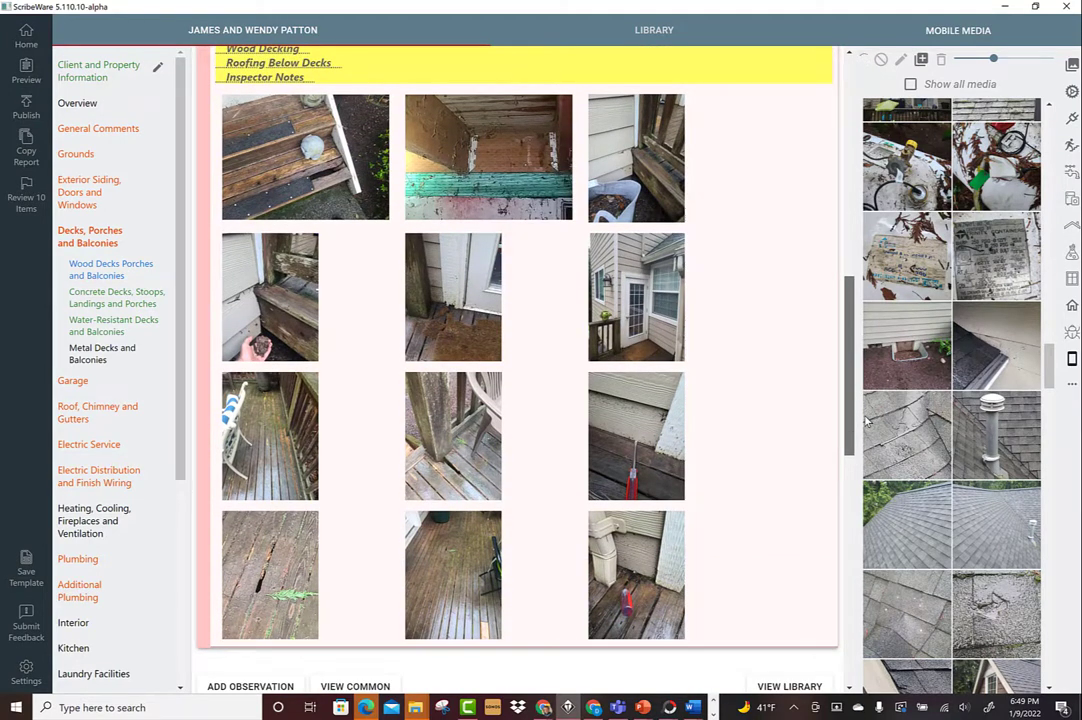
pyautogui.moveTo(867, 423); pyautogui.dragTo(867, 436)
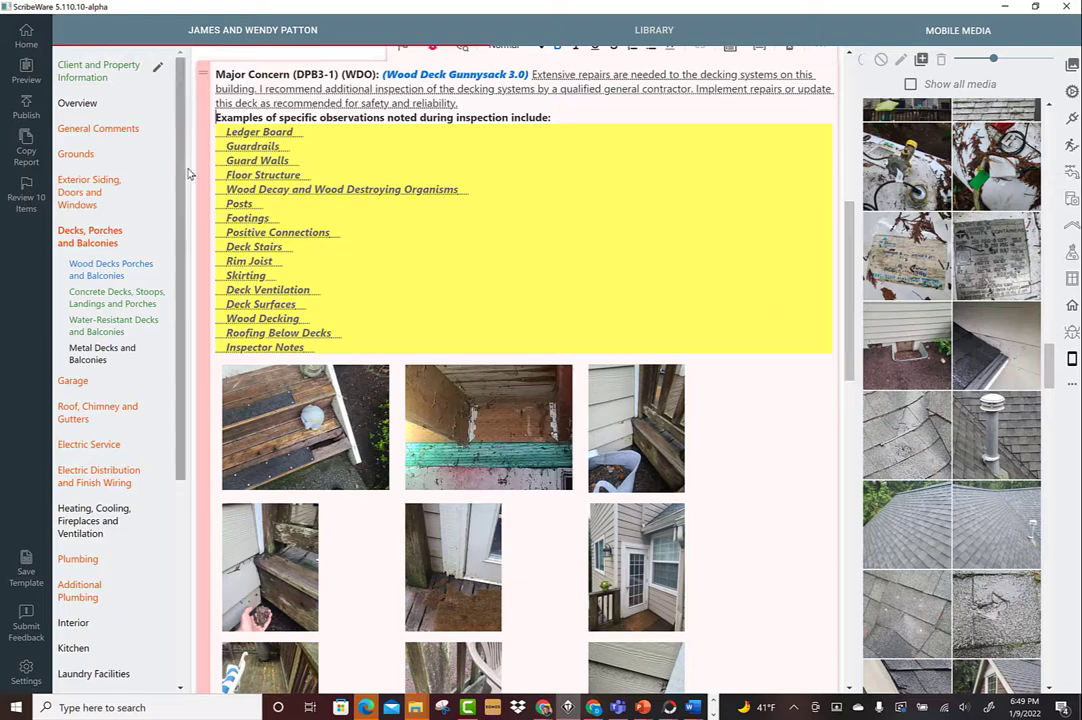
pyautogui.click(241, 139)
pyautogui.click(474, 204)
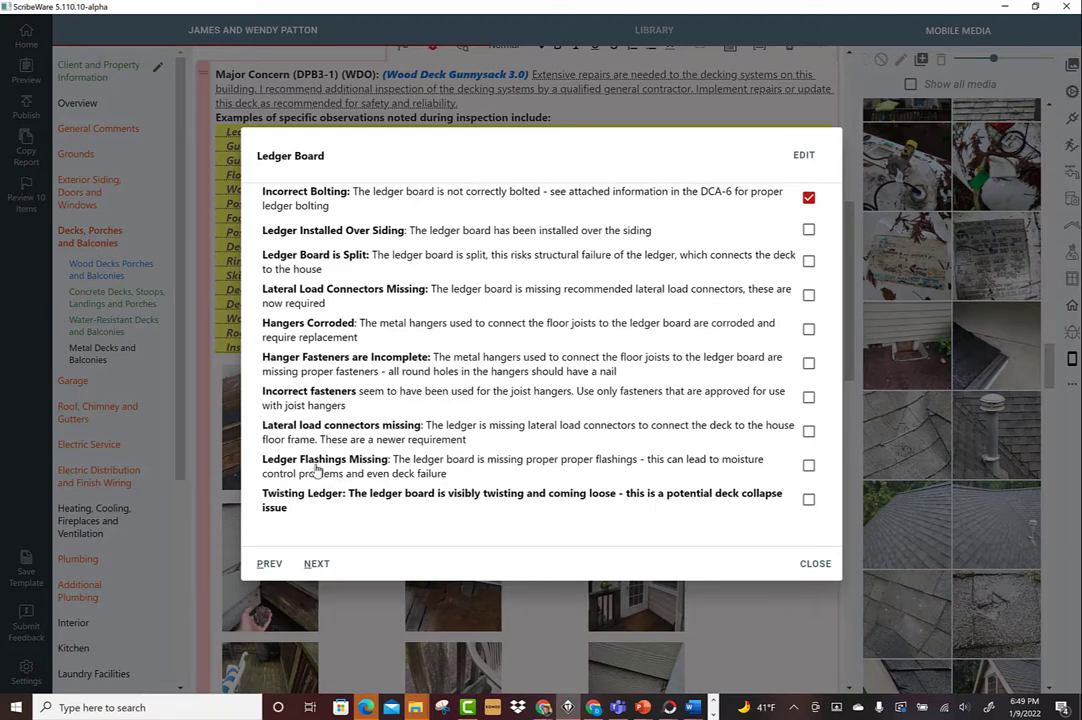
pyautogui.click(390, 463)
pyautogui.click(457, 435)
pyautogui.click(814, 565)
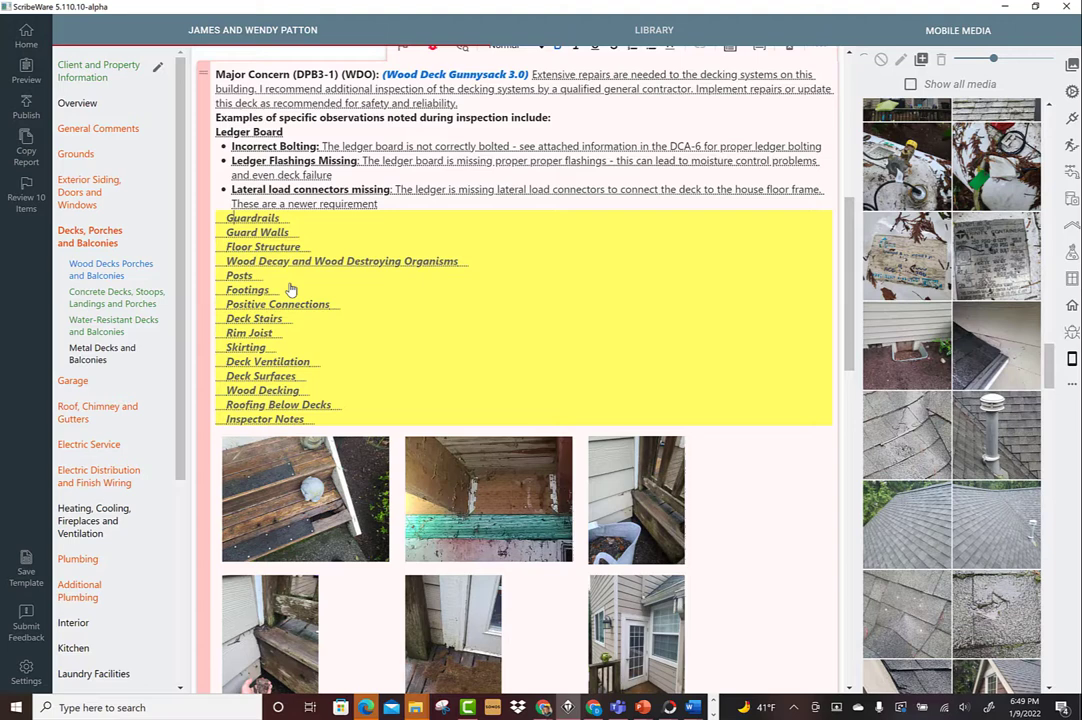
# Fill the Deck Surfaces item with the slippery surfaces comment and the one about decking installed in contact with siding
pyautogui.click(227, 217)
pyautogui.click(271, 378)
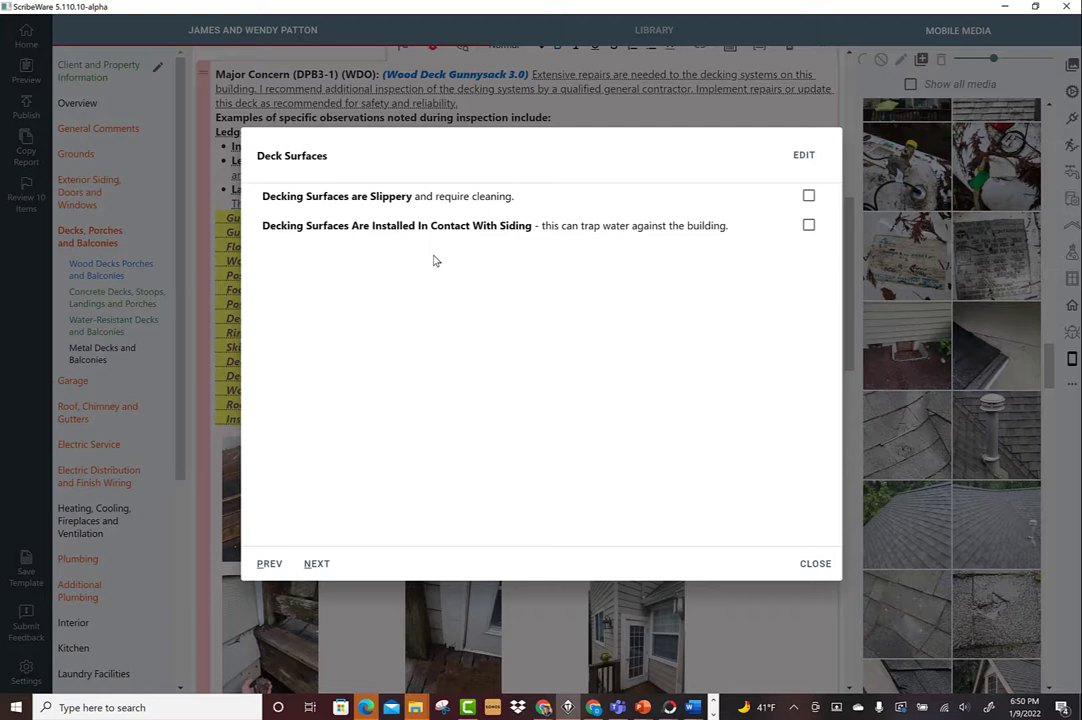
pyautogui.click(451, 203)
pyautogui.click(458, 234)
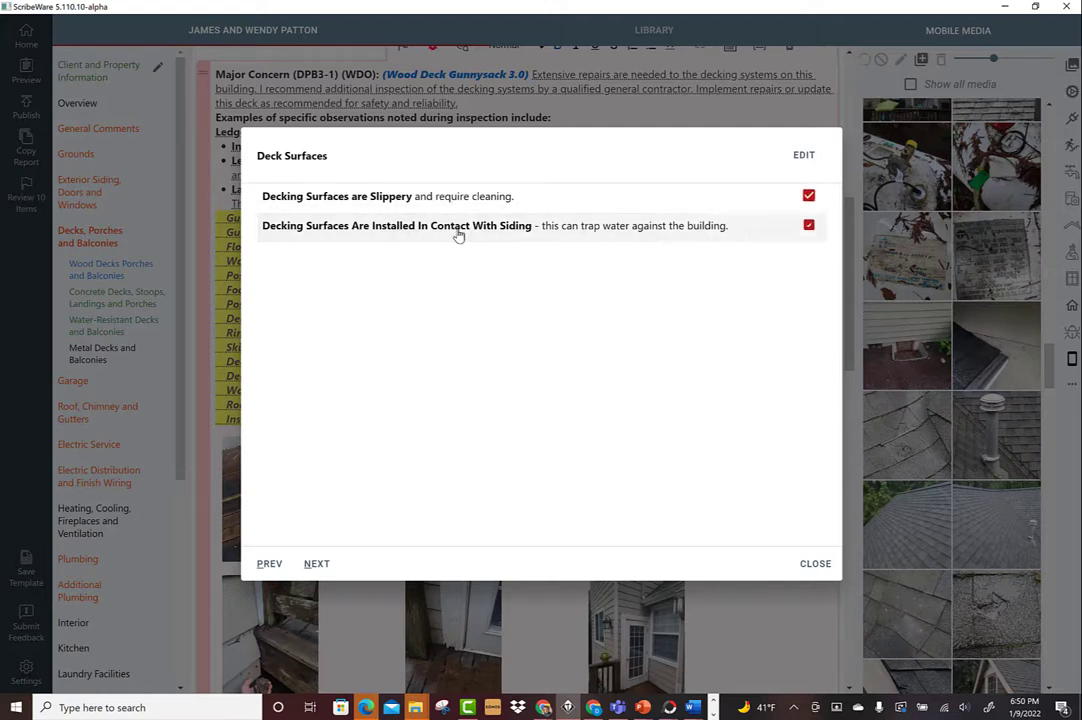
pyautogui.click(815, 564)
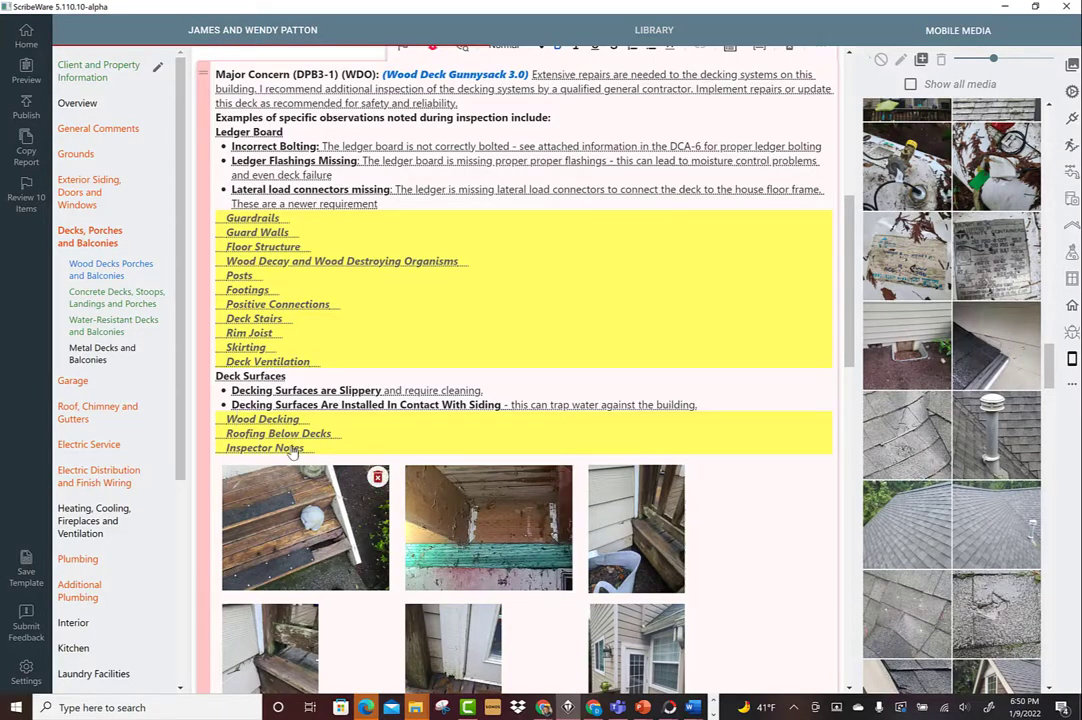
# Fill the Wood Decking item with Extensive Wood Decay, Slippery Decking and Re-Staining is Needed, leaving plain Wood Decay unselected
pyautogui.click(274, 422)
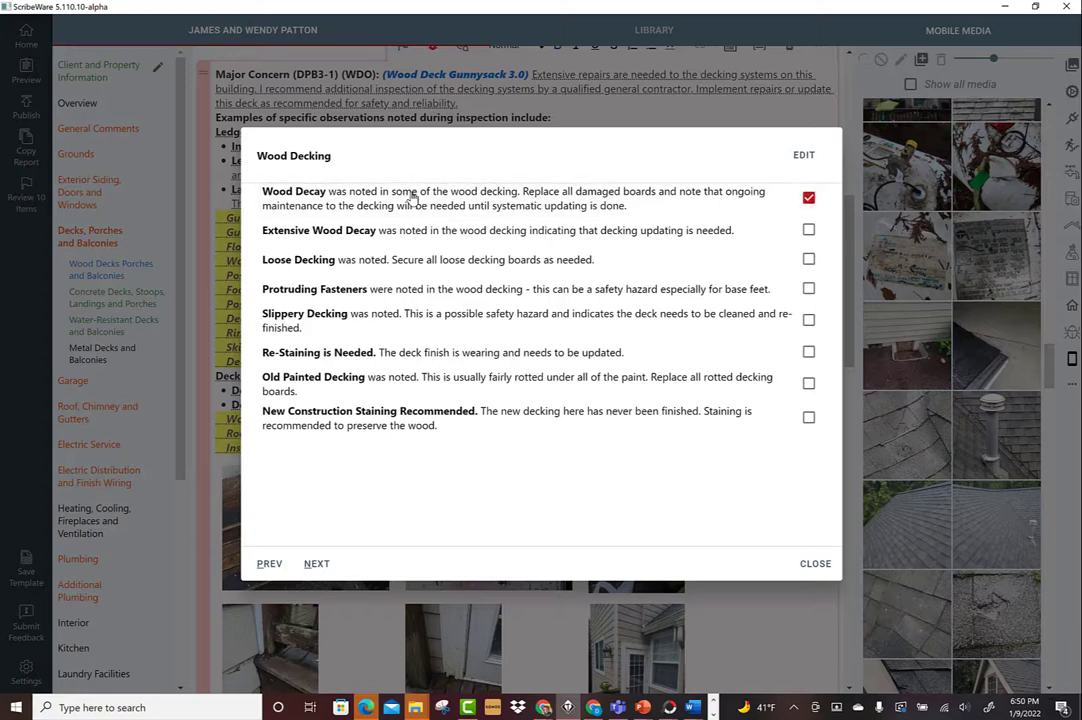
pyautogui.click(398, 234)
pyautogui.click(400, 205)
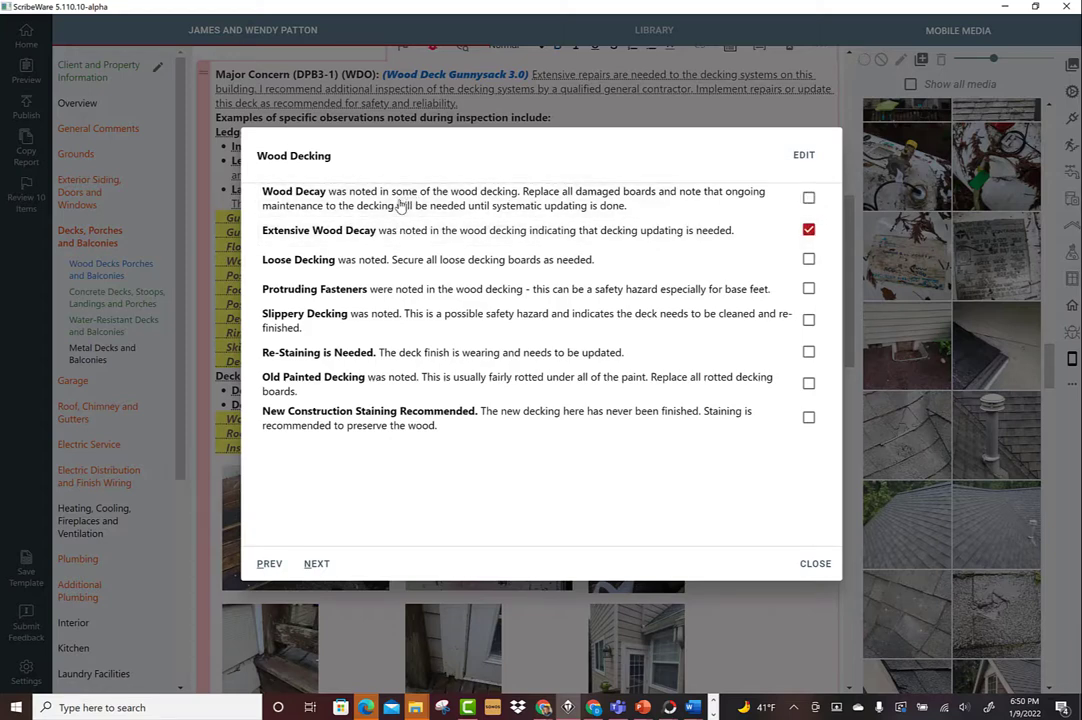
pyautogui.click(383, 320)
pyautogui.click(481, 354)
pyautogui.click(817, 572)
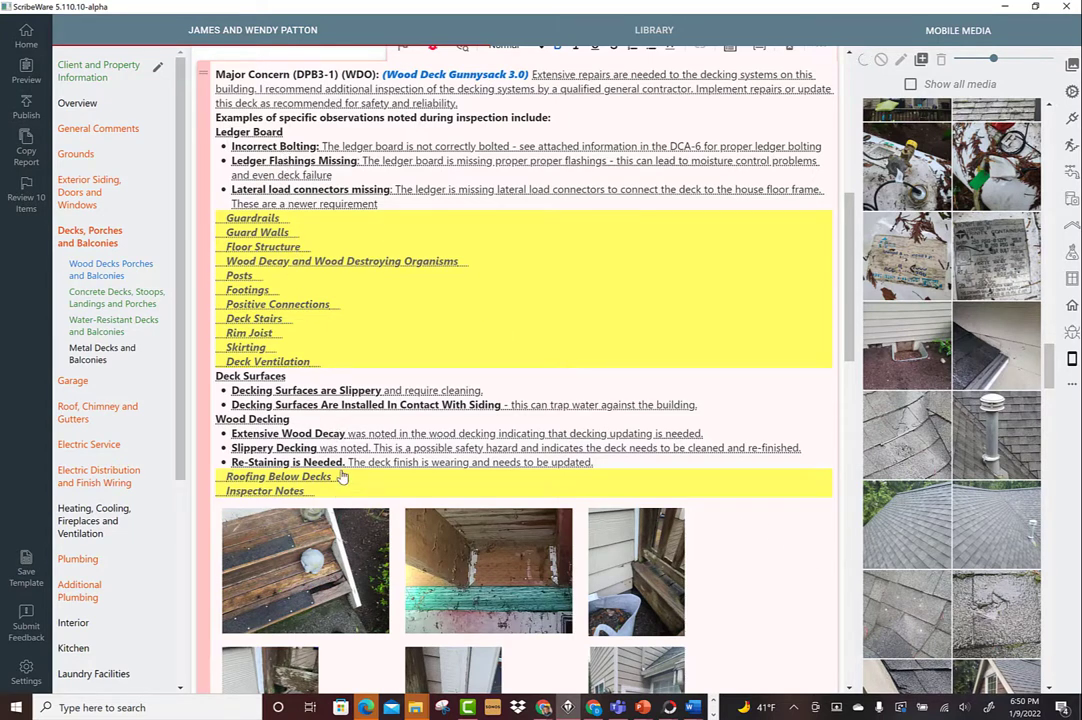
# Caption the photo of the wood steps "Wood decay noted in entry stairs"
pyautogui.moveTo(847, 350); pyautogui.dragTo(845, 395)
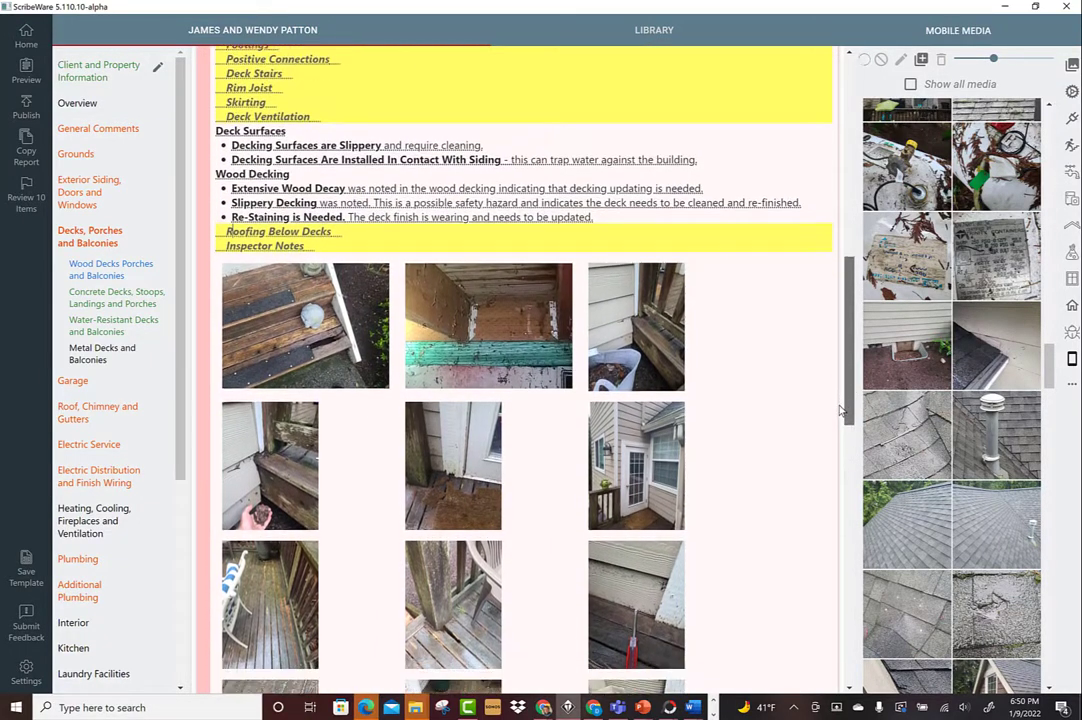
pyautogui.click(311, 350)
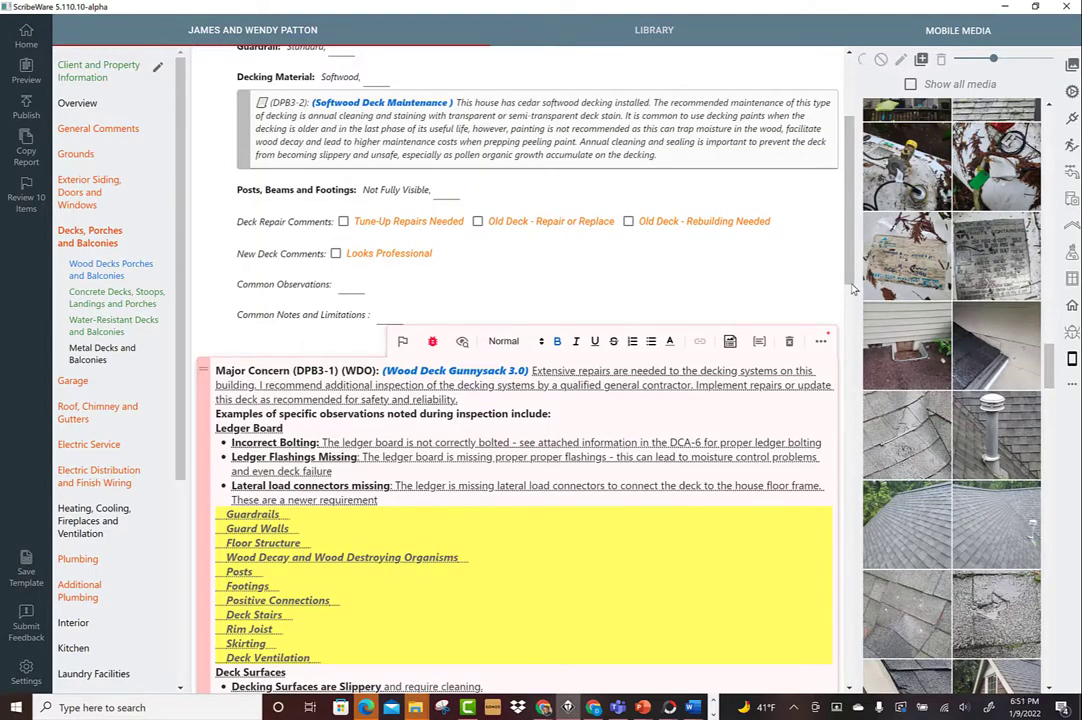
# Mark the ledger between the joist hangers with a rectangle, caption the photo "No ledger board bolting was found at the entry deck", and save
pyautogui.moveTo(853, 288); pyautogui.dragTo(852, 418)
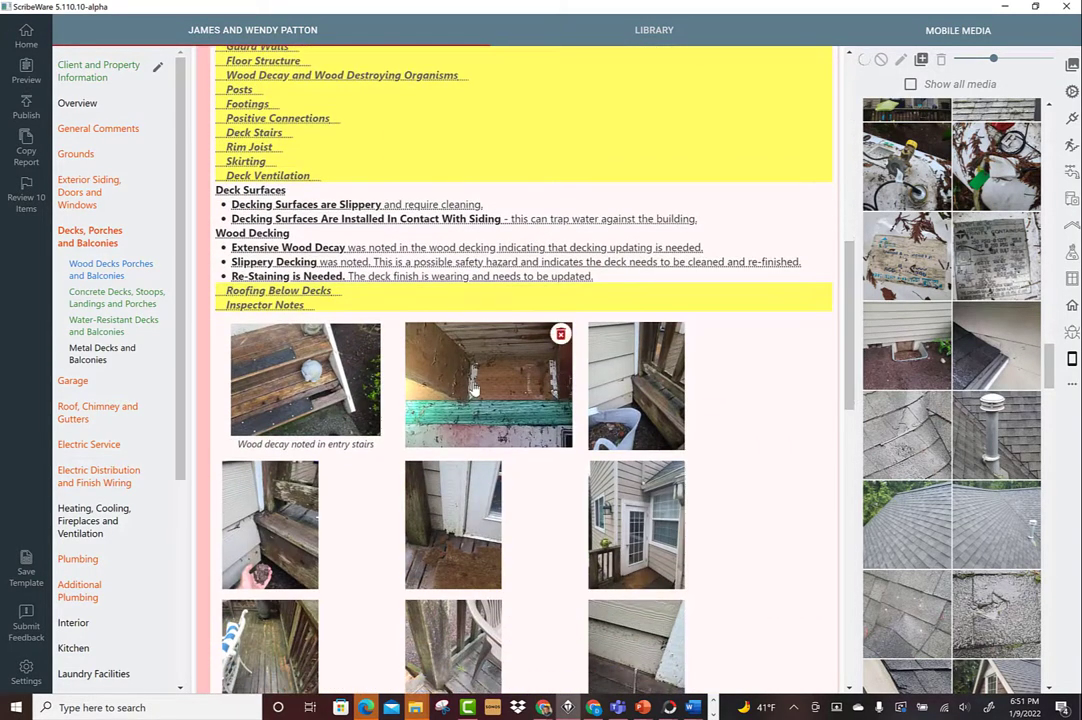
pyautogui.click(475, 390)
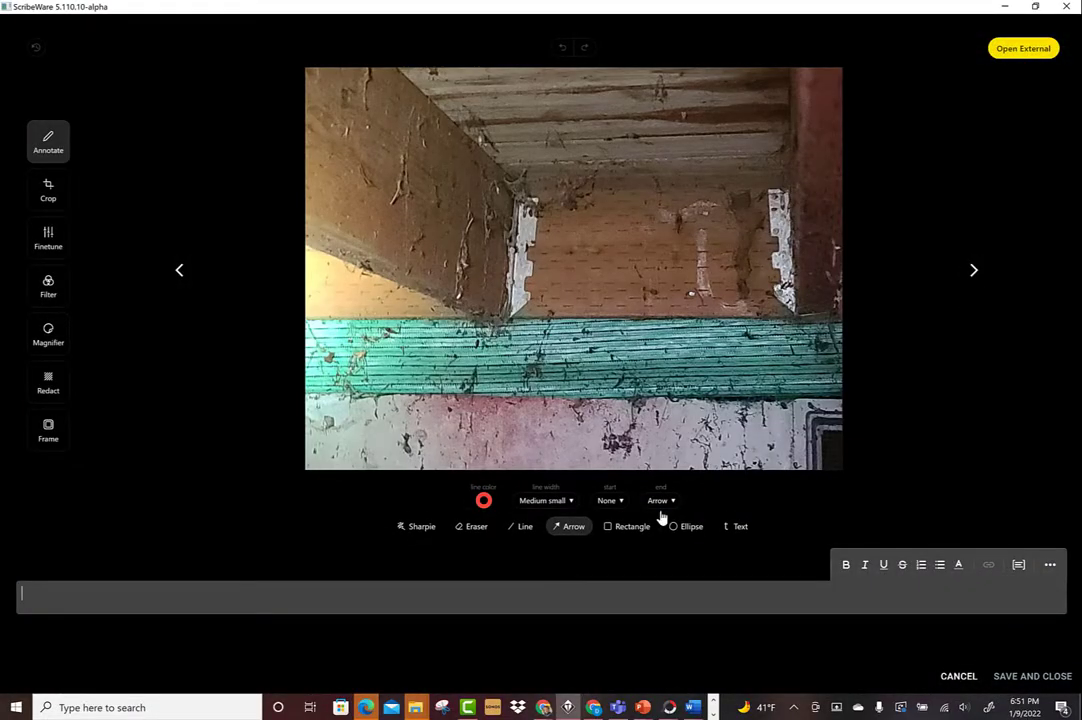
pyautogui.click(640, 528)
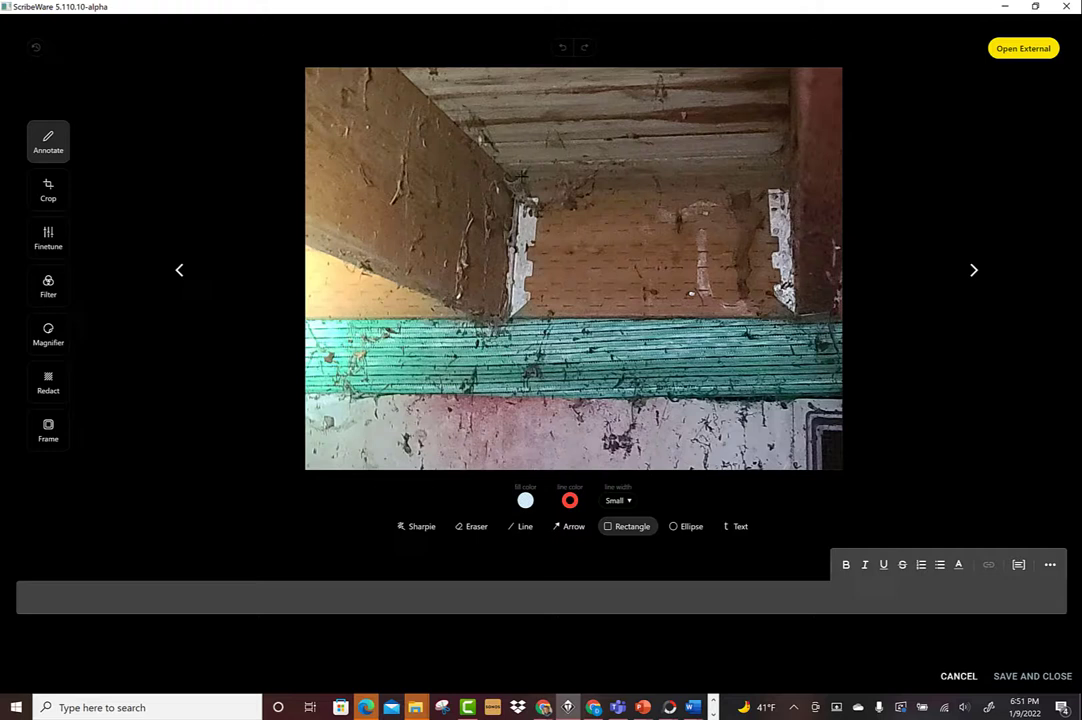
pyautogui.moveTo(521, 172)
pyautogui.mouseDown()
pyautogui.moveTo(593, 305)
pyautogui.moveTo(782, 312)
pyautogui.mouseUp()
pyautogui.click(398, 601)
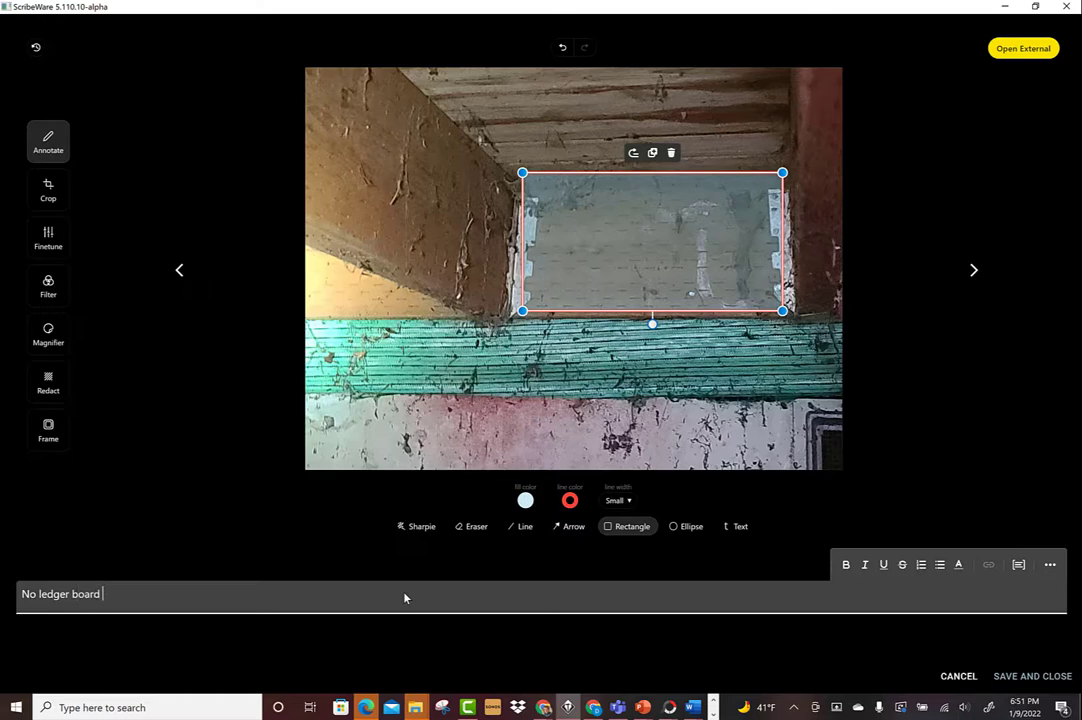
pyautogui.write('No ledger board bolting was found at the entry deck')
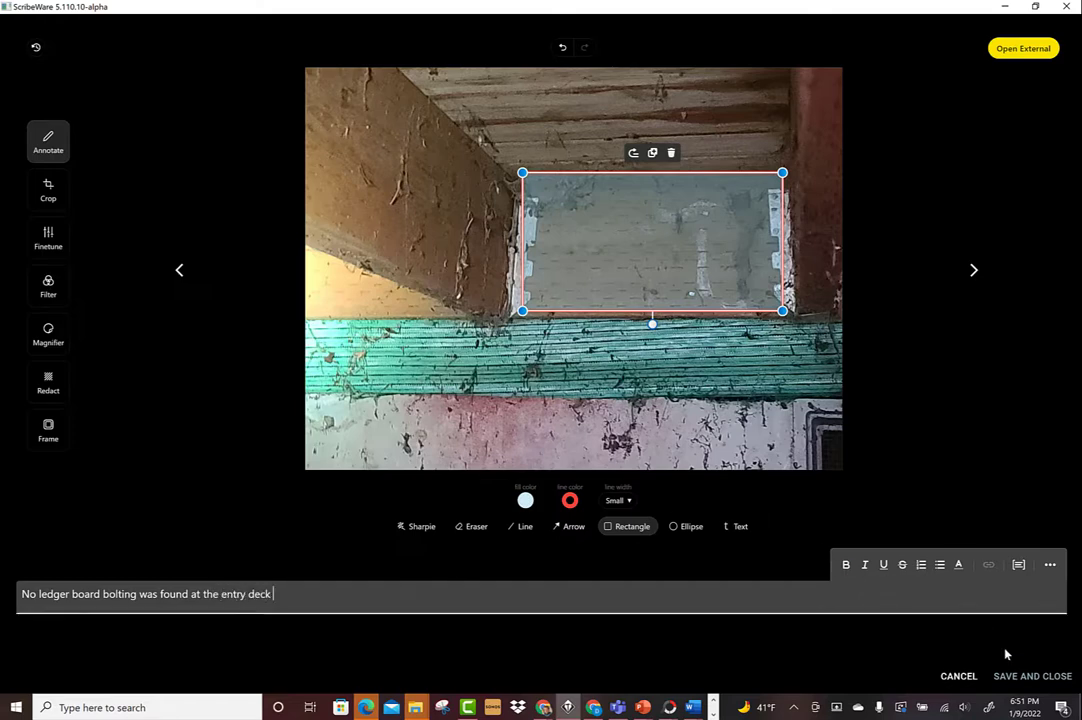
pyautogui.click(1008, 676)
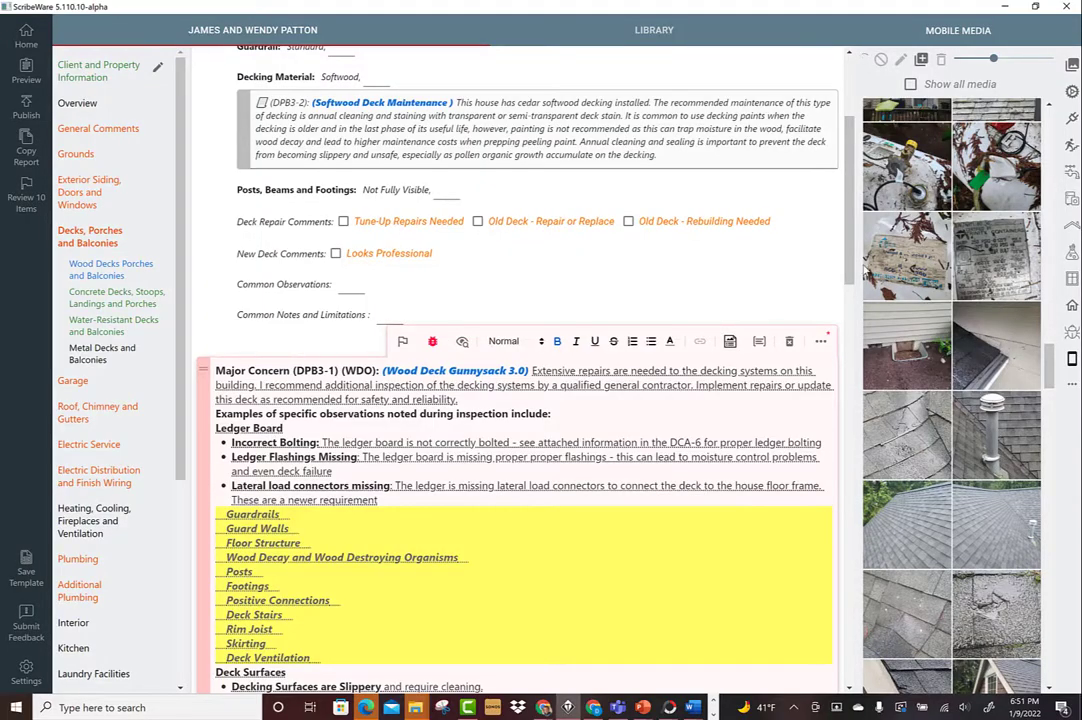
# Caption the planter bag photo "Missing deck ledger flashings and likely concealed water damage noted at the back deck / side wall juncture", correcting its spelling
pyautogui.scroll(-5, 720, 230)
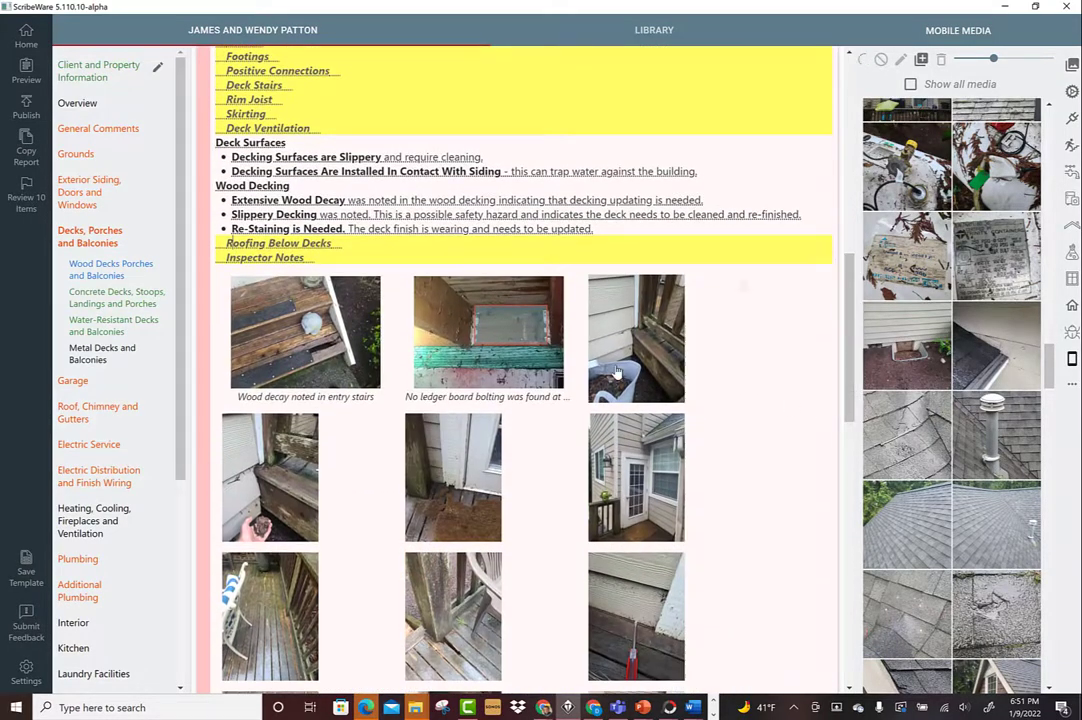
pyautogui.click(617, 372)
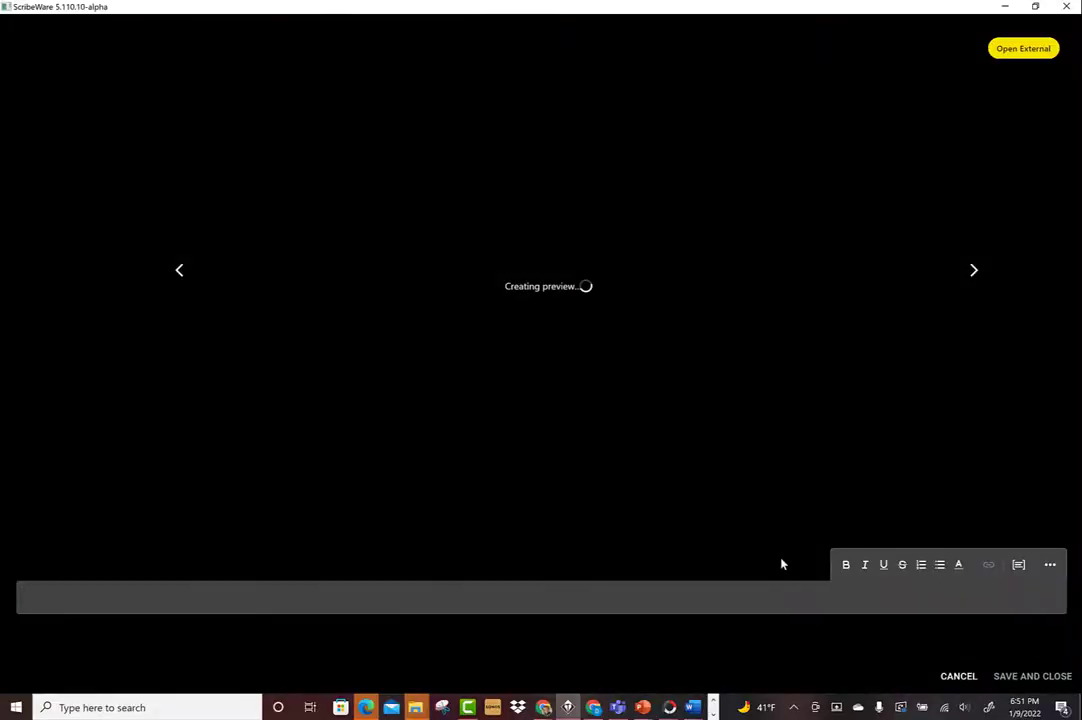
pyautogui.write('Missing d')
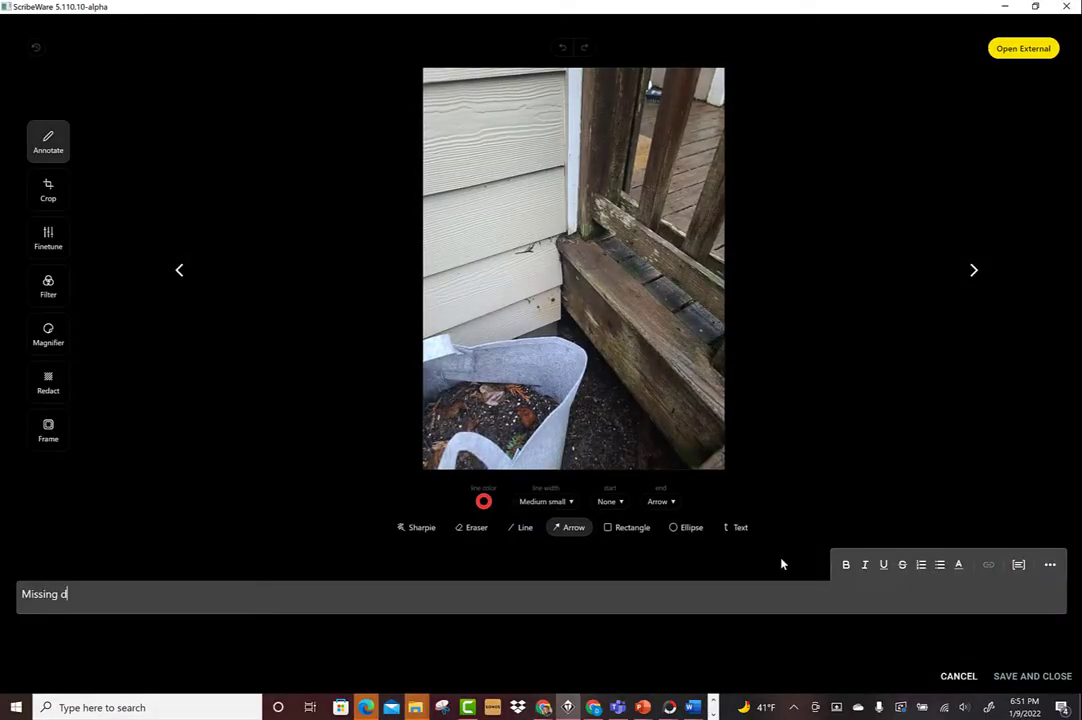
pyautogui.write('eck')
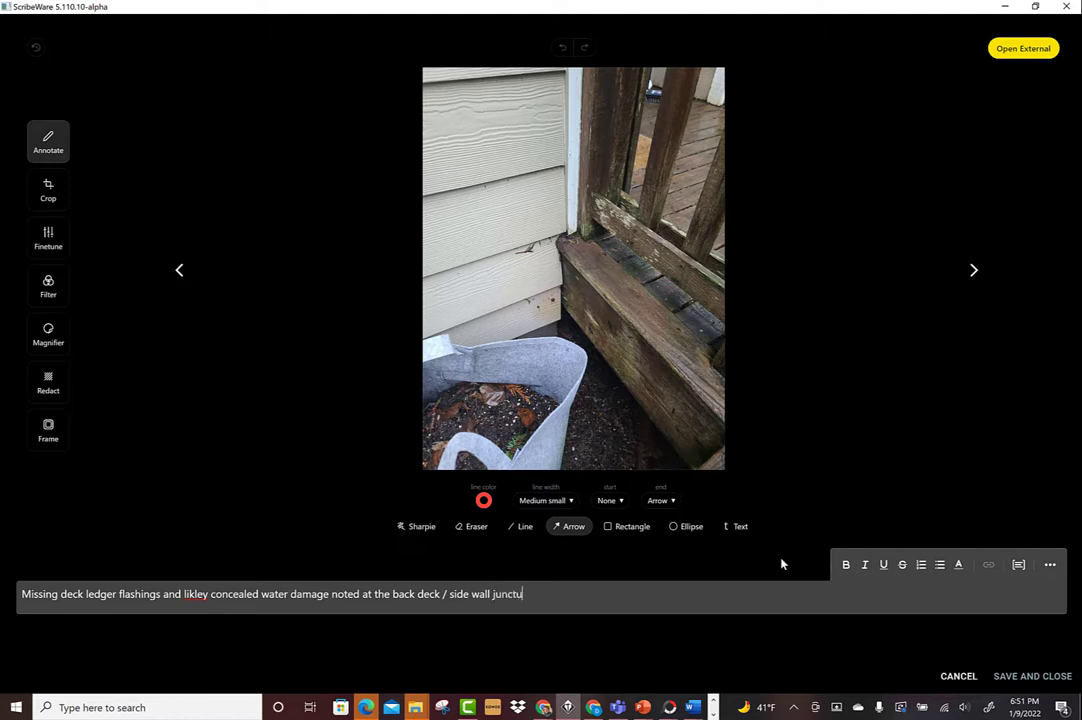
pyautogui.rightClick(194, 597)
pyautogui.rightClick(194, 597)
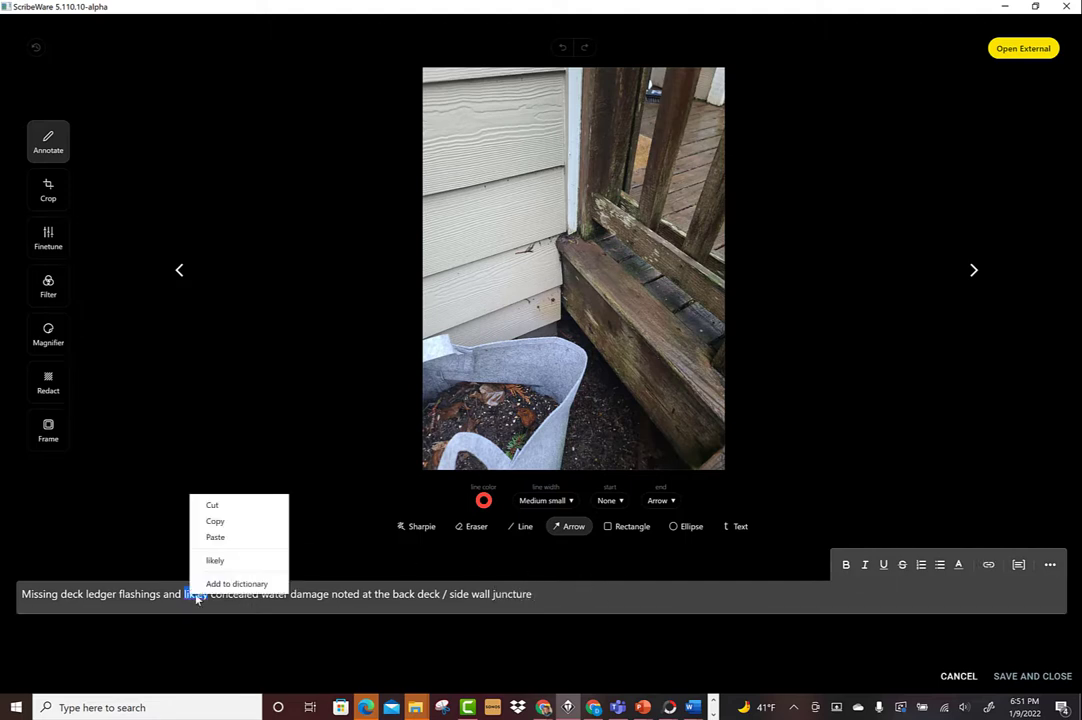
pyautogui.click(232, 560)
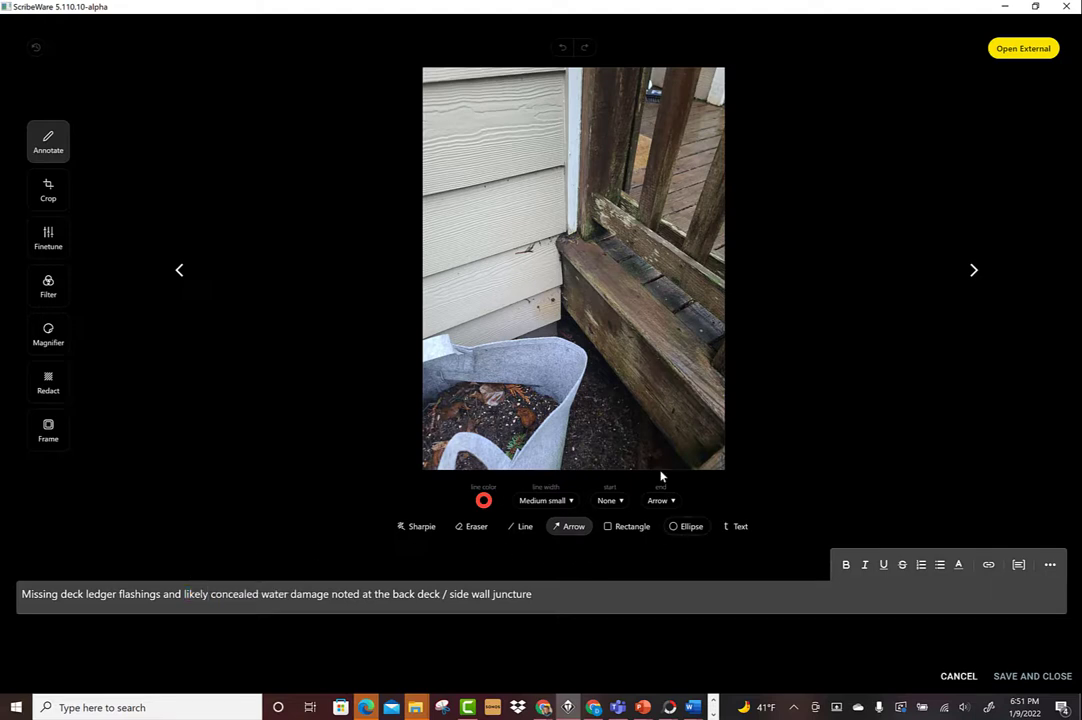
# Mark the junction of siding and deck in the planter bag photo with a tall ellipse and save the annotated image
pyautogui.click(689, 526)
pyautogui.moveTo(482, 150); pyautogui.dragTo(650, 382)
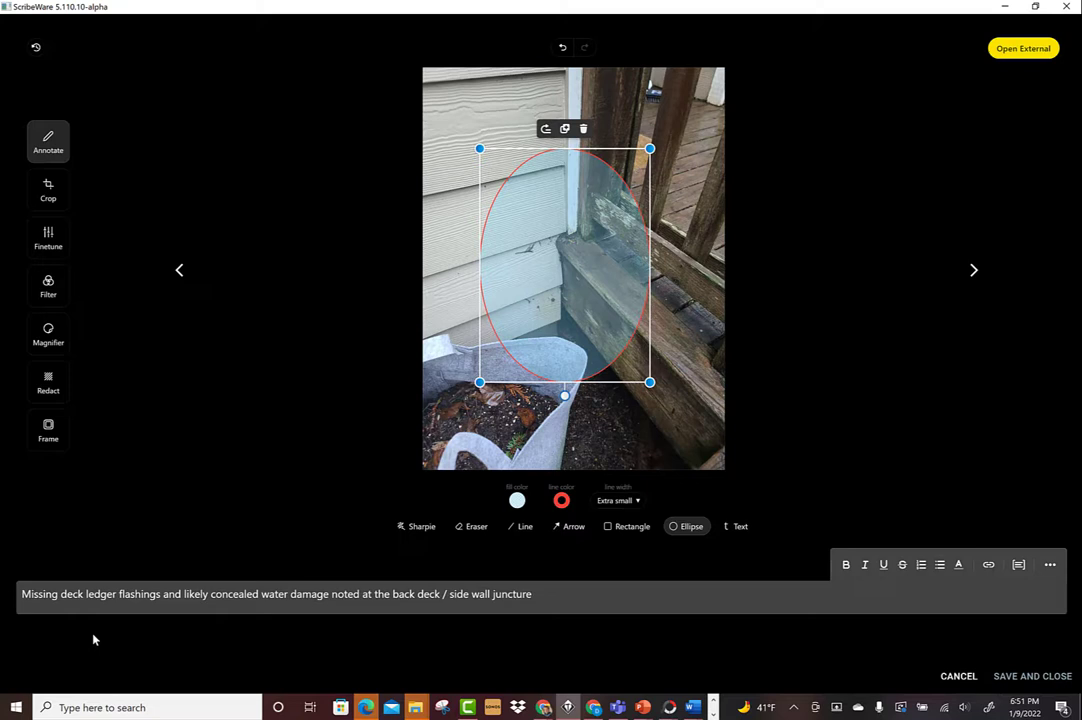
pyautogui.click(1034, 680)
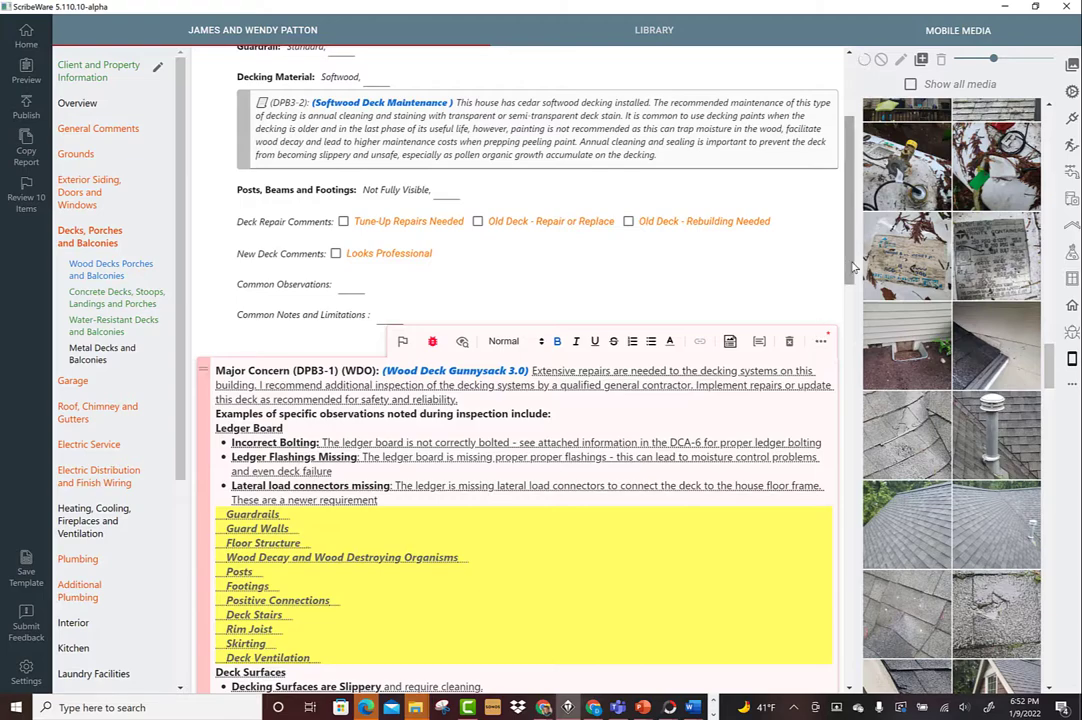
# Draw an arrow toward the hand-held debris in the deck corner photo, caption it "Rotted sheathing was discovered below the back deck ledger", and save
pyautogui.scroll(-5, 730, 220)
pyautogui.scroll(-1, 386, 454)
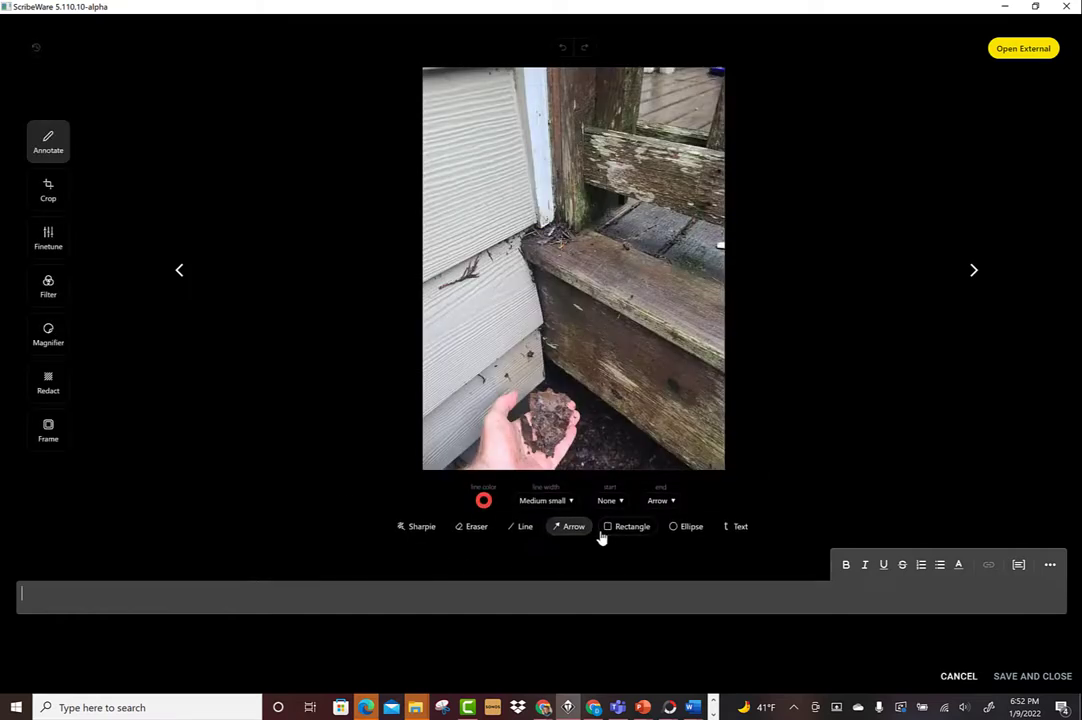
pyautogui.moveTo(686, 220)
pyautogui.mouseDown()
pyautogui.moveTo(611, 345)
pyautogui.moveTo(578, 376)
pyautogui.mouseUp()
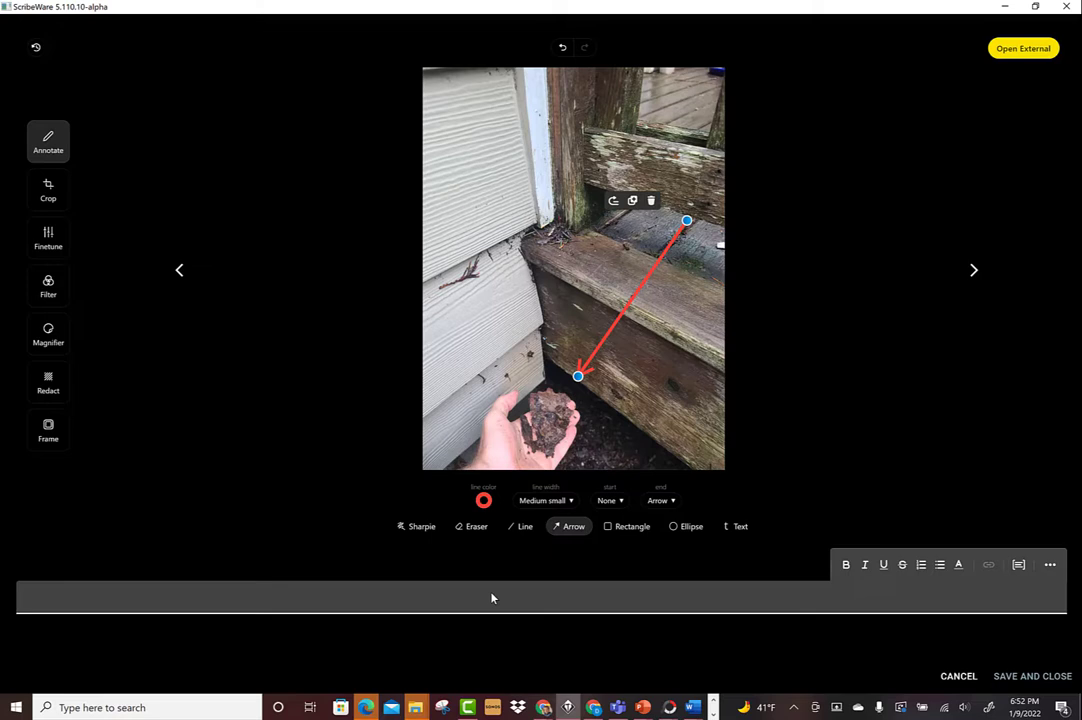
pyautogui.write('sheathing was di')
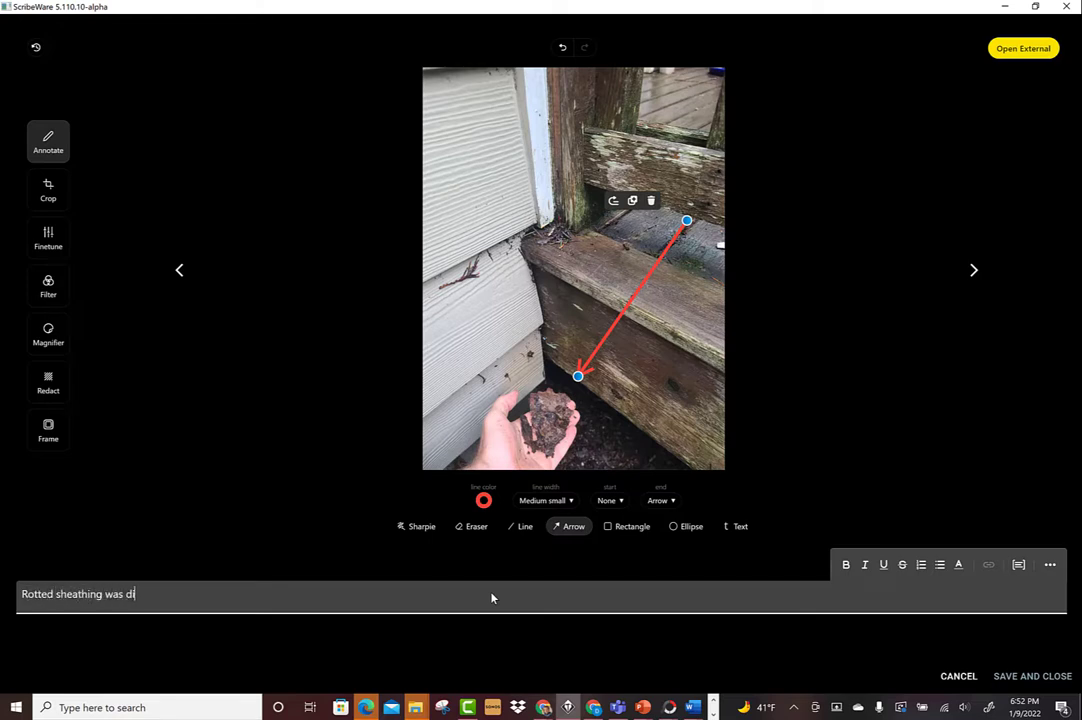
pyautogui.write('scovered below the back deck')
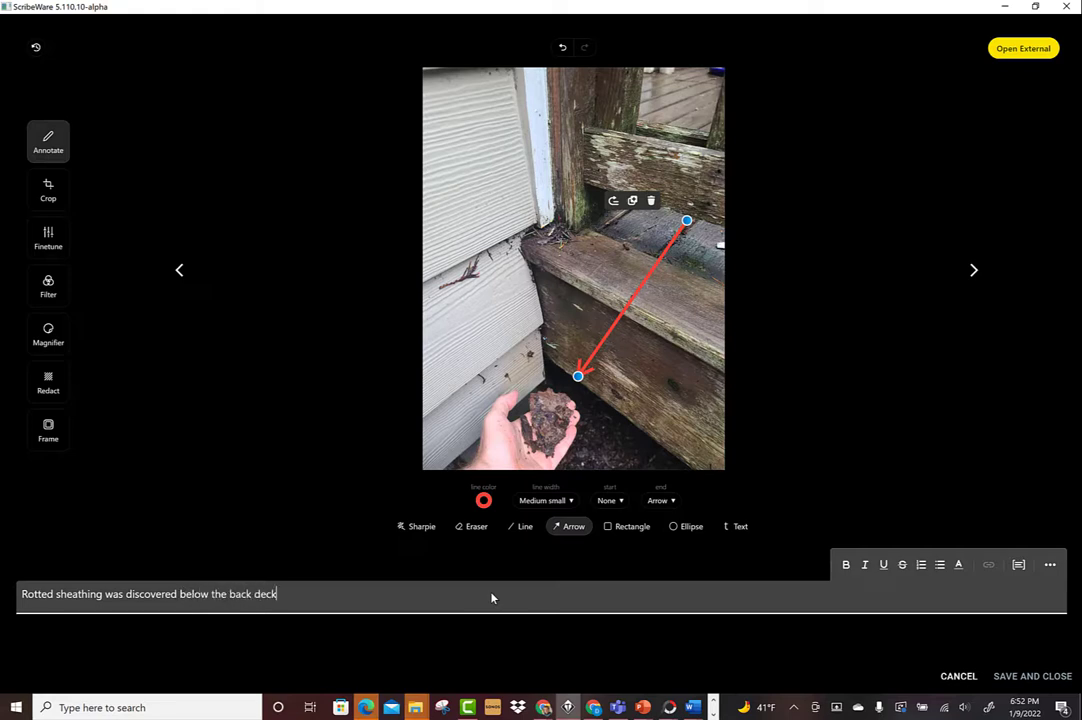
pyautogui.write(' ledger')
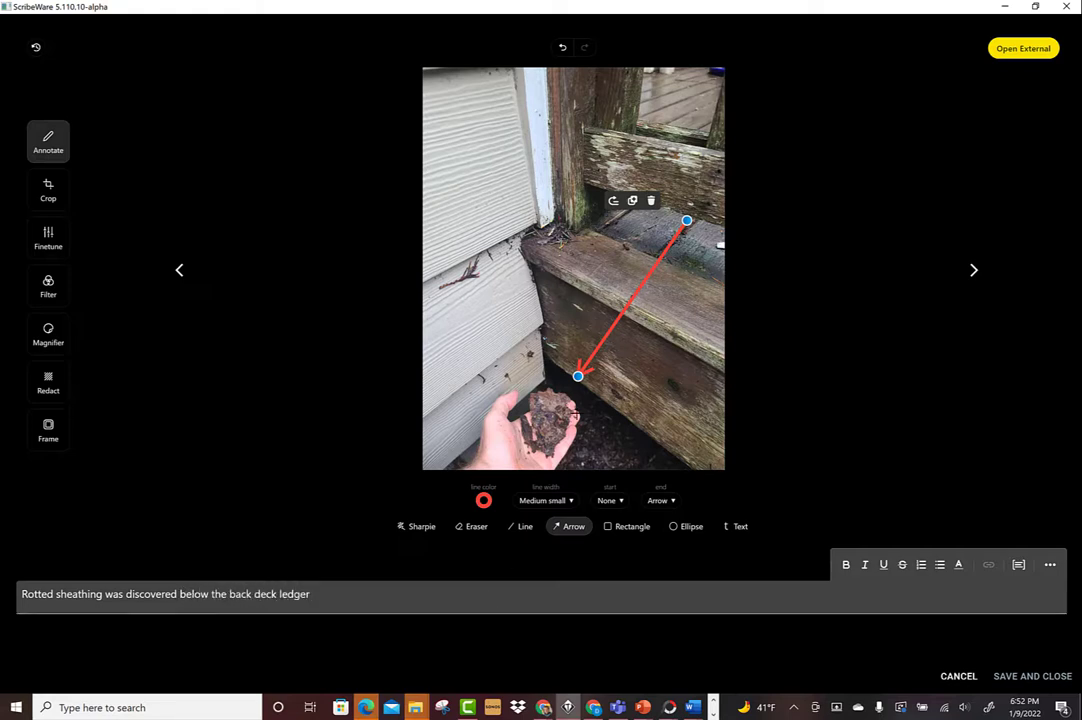
pyautogui.click(1024, 684)
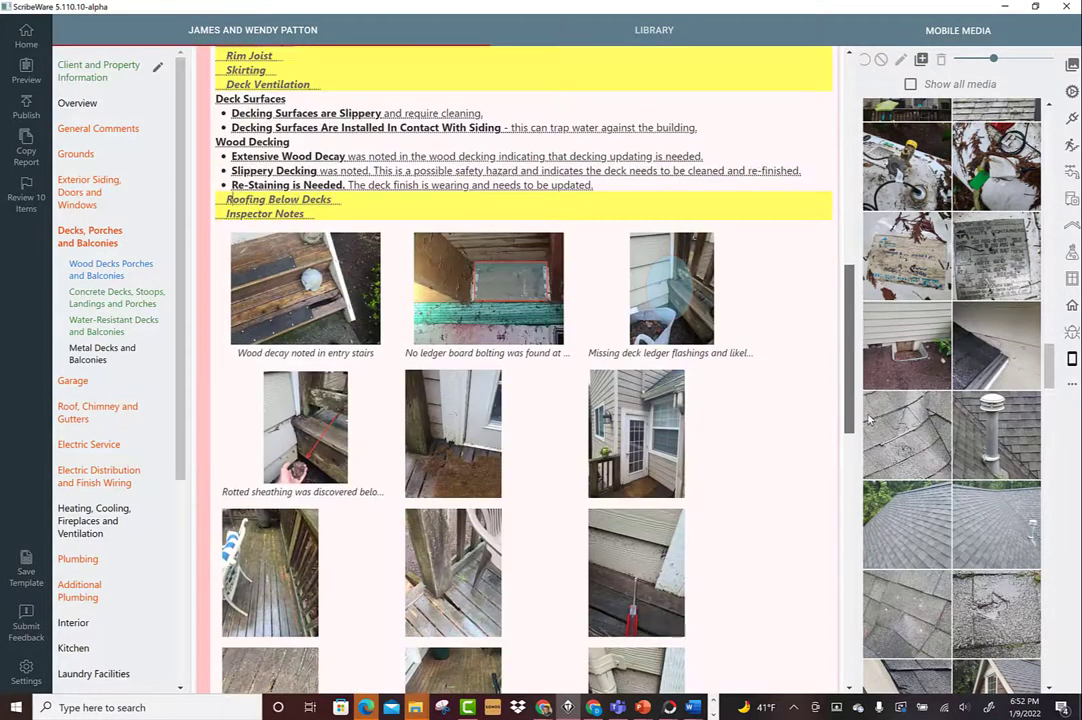
# Caption the decayed door trim photo "Wood decay noted at the side door - I would expect concealed damage below here." and mark the decay with an ellipse
pyautogui.click(453, 320)
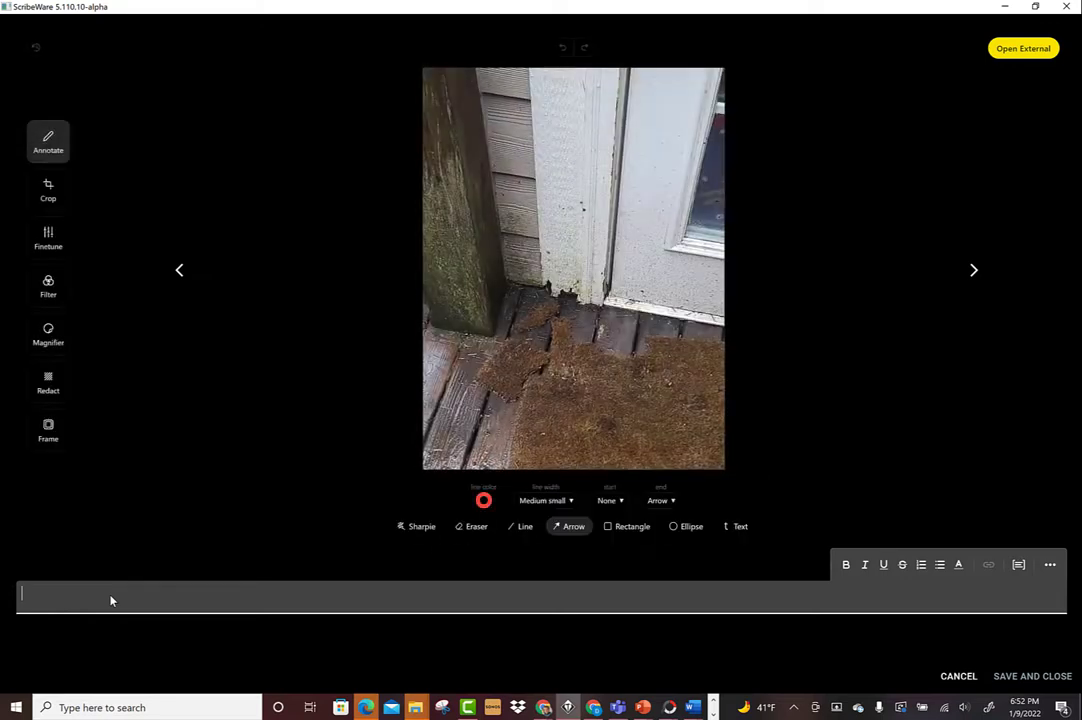
pyautogui.write('Wood decay ')
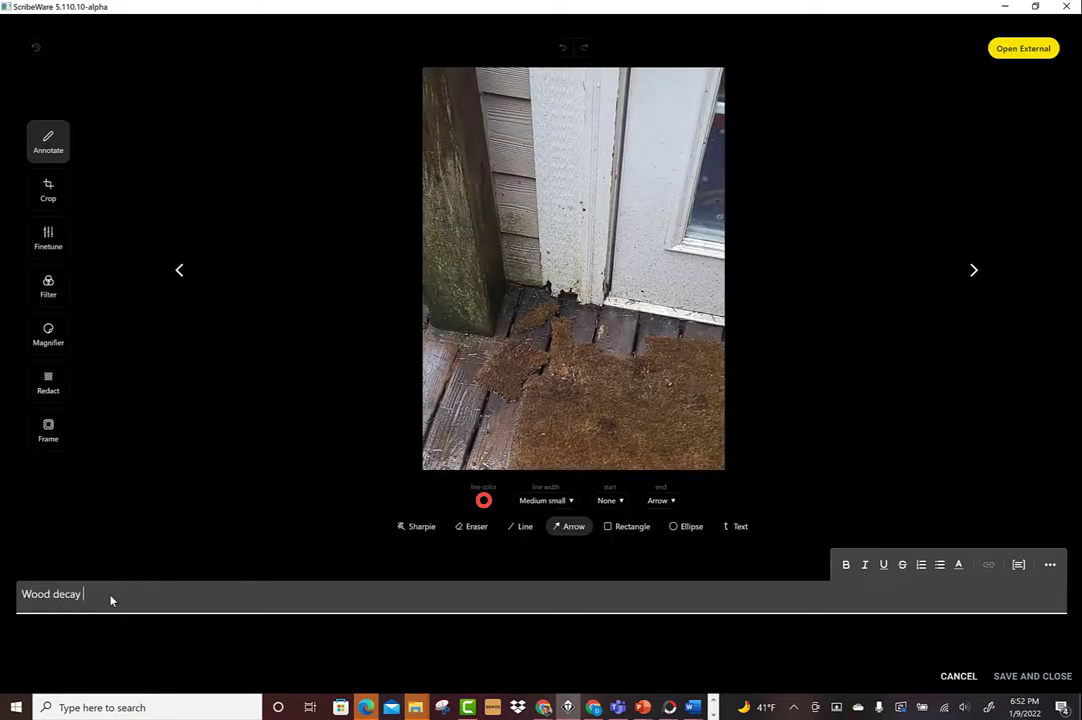
pyautogui.write('no')
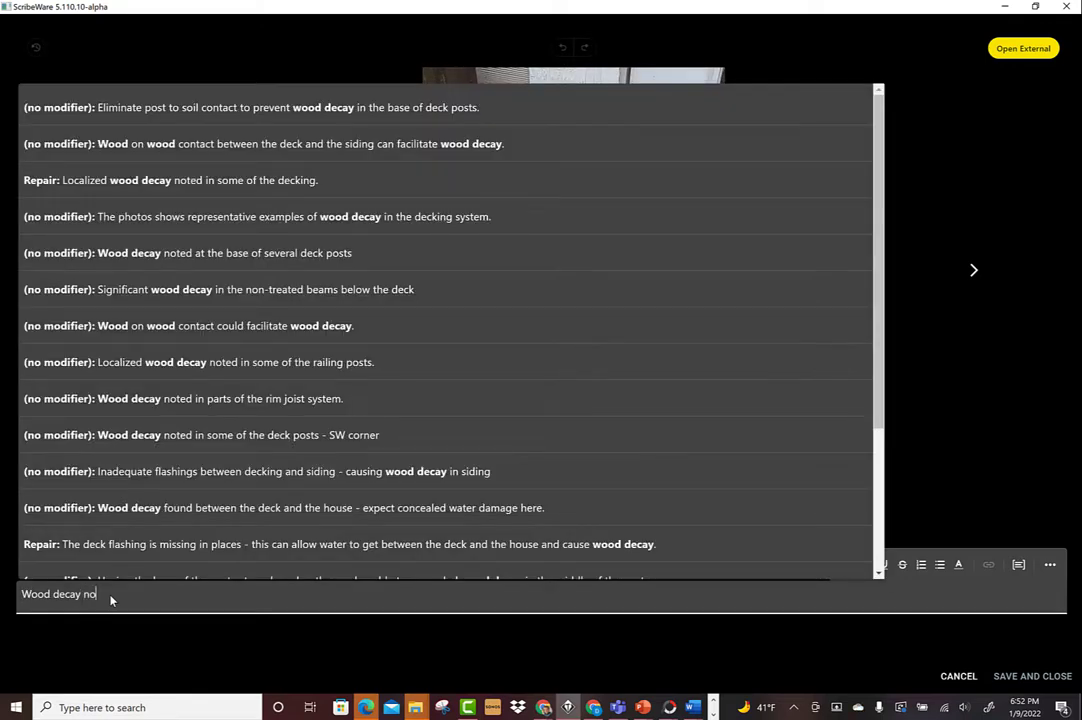
pyautogui.write('ted at the side door')
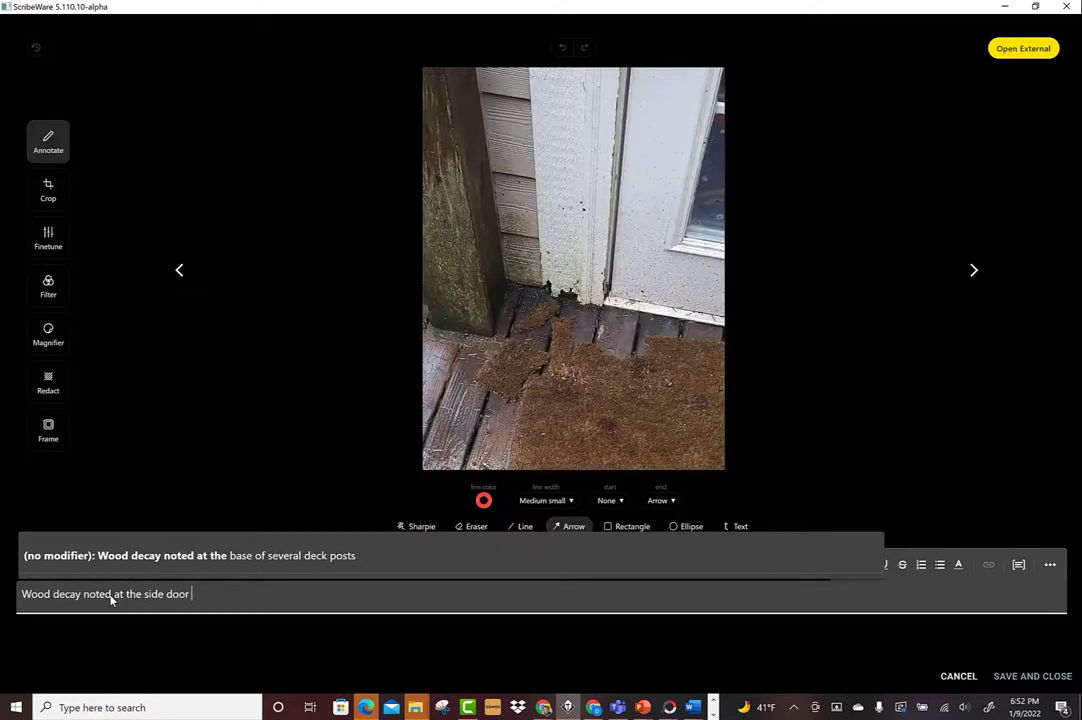
pyautogui.write(' - I would e')
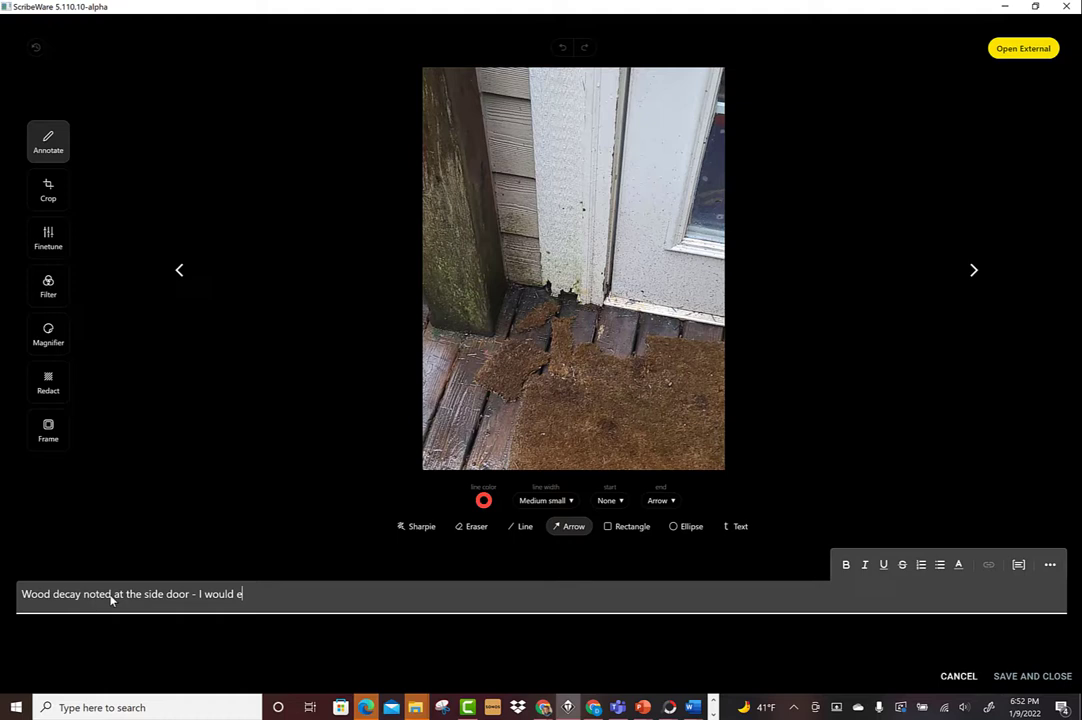
pyautogui.write('xpect concealed damage below here.')
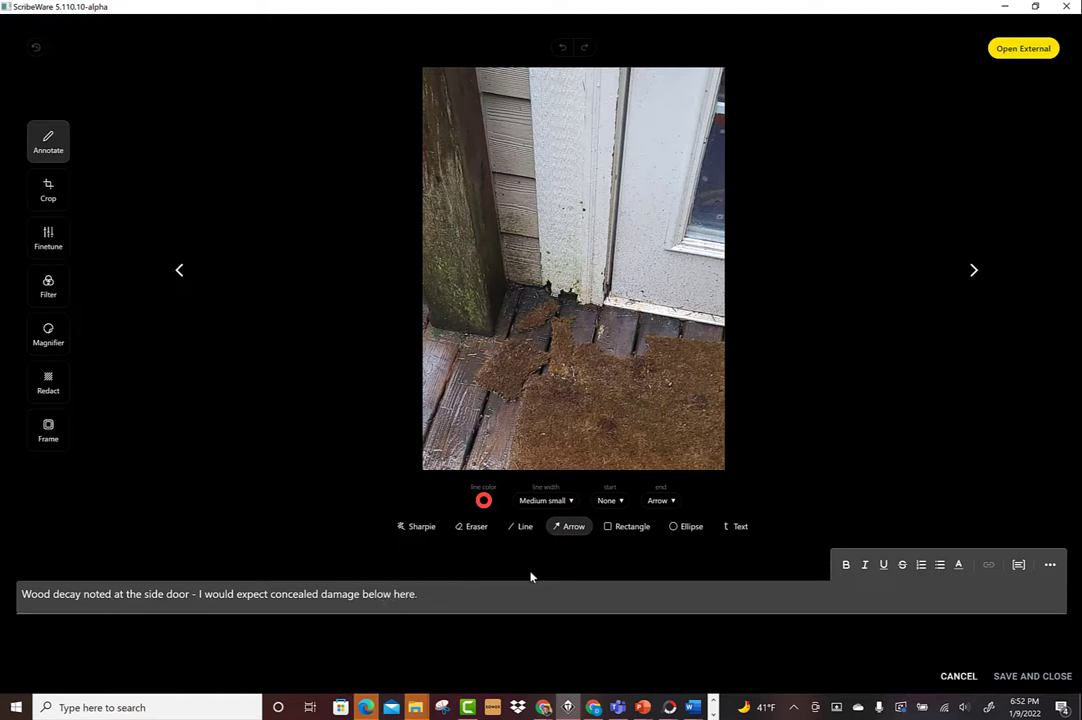
pyautogui.click(685, 527)
pyautogui.moveTo(451, 206); pyautogui.dragTo(671, 403)
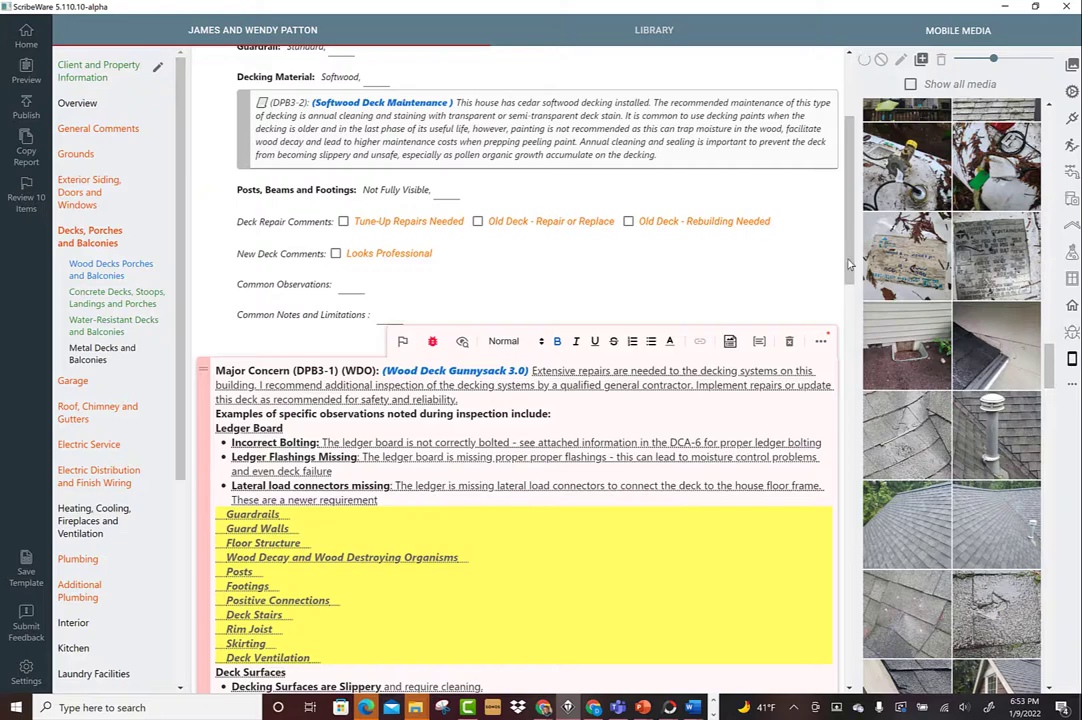
# Draw a downward arrow along the latch-side door trim in the photo of the glazed deck door
pyautogui.moveTo(849, 263); pyautogui.dragTo(809, 452)
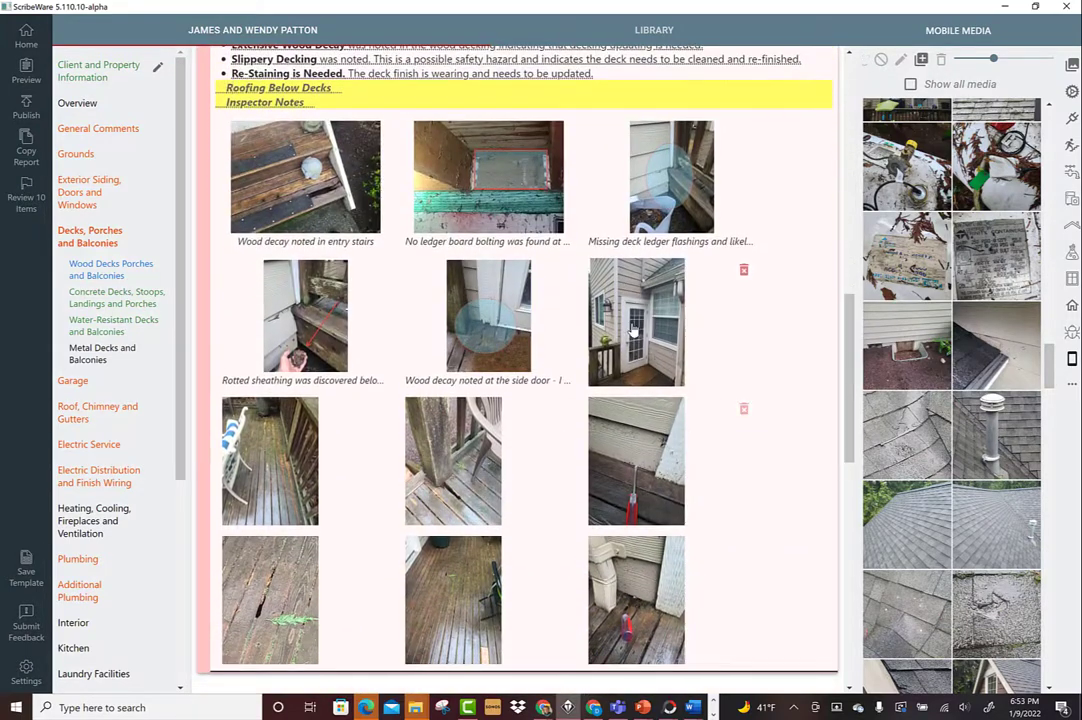
pyautogui.click(634, 330)
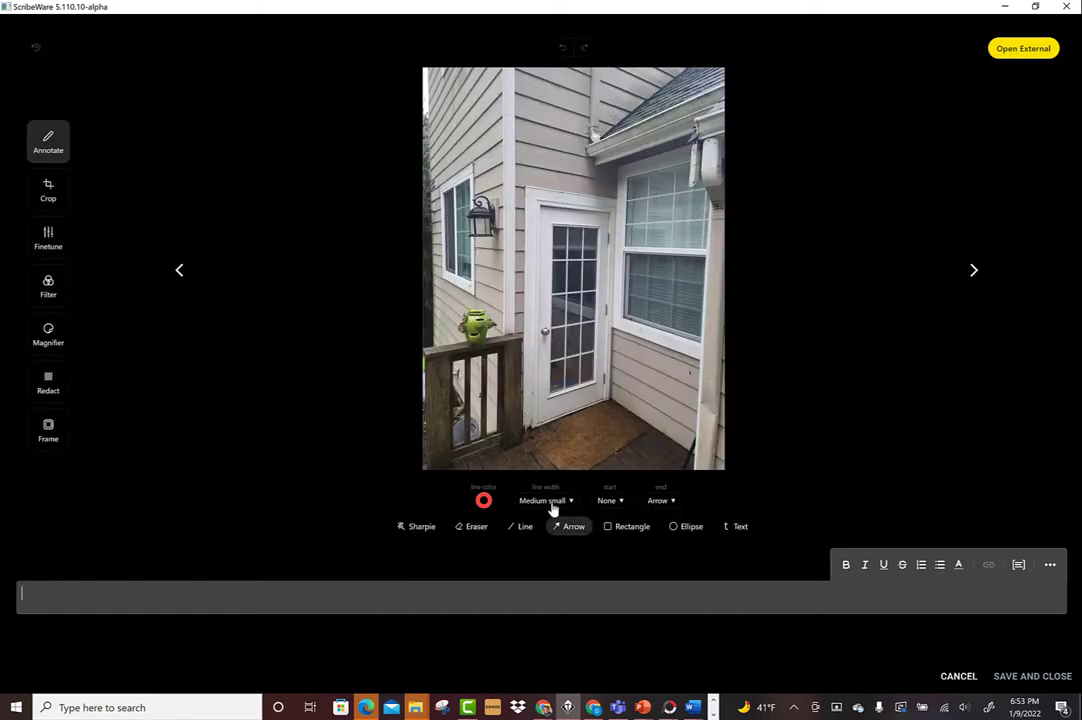
pyautogui.click(562, 522)
pyautogui.moveTo(531, 245)
pyautogui.mouseDown()
pyautogui.moveTo(545, 384)
pyautogui.moveTo(531, 398)
pyautogui.mouseUp()
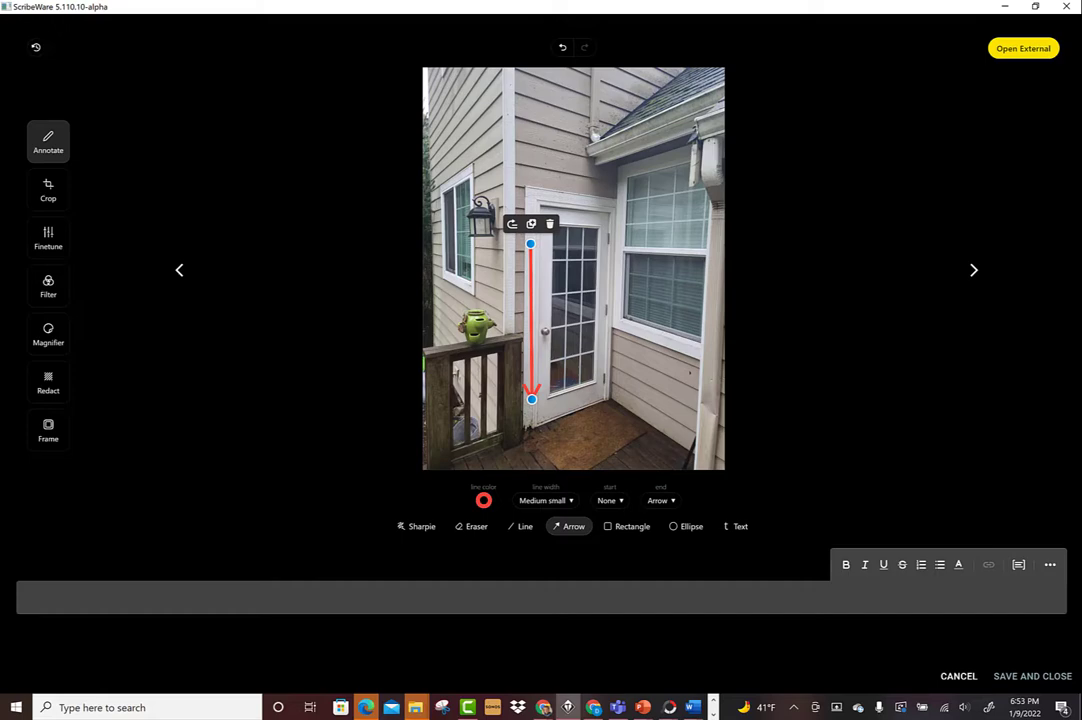
# Caption the photo of the wet decking beside the striped chair "The back decking is slippery and could be a fall hazard" and save
pyautogui.click(974, 271)
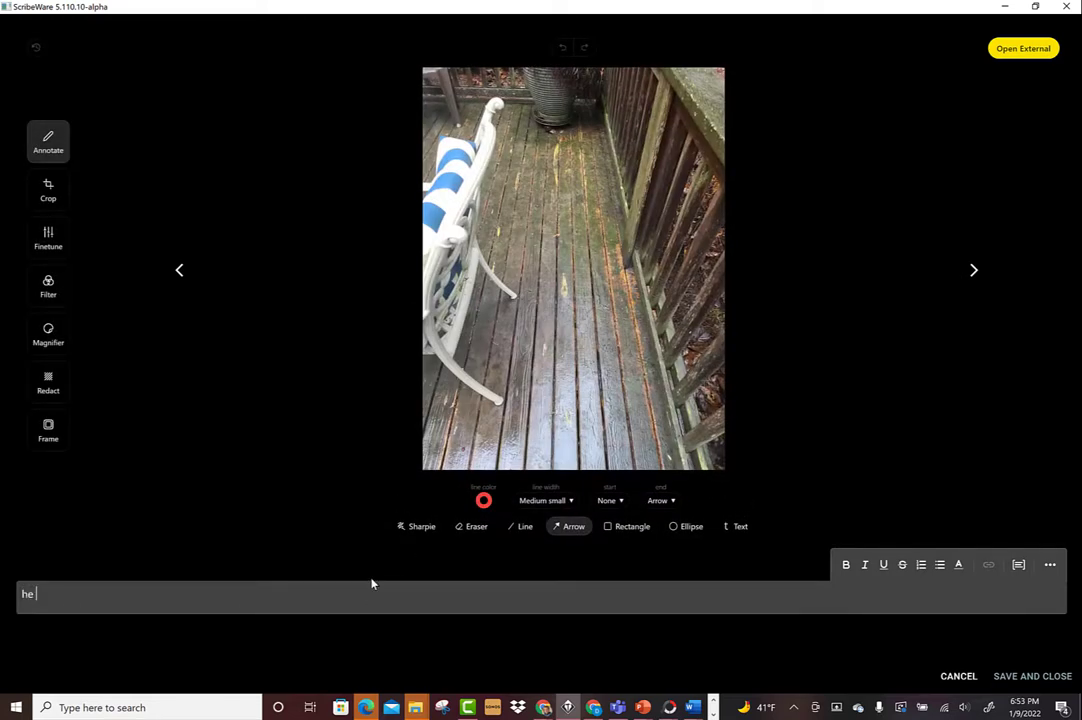
pyautogui.write('beck decking is slipper')
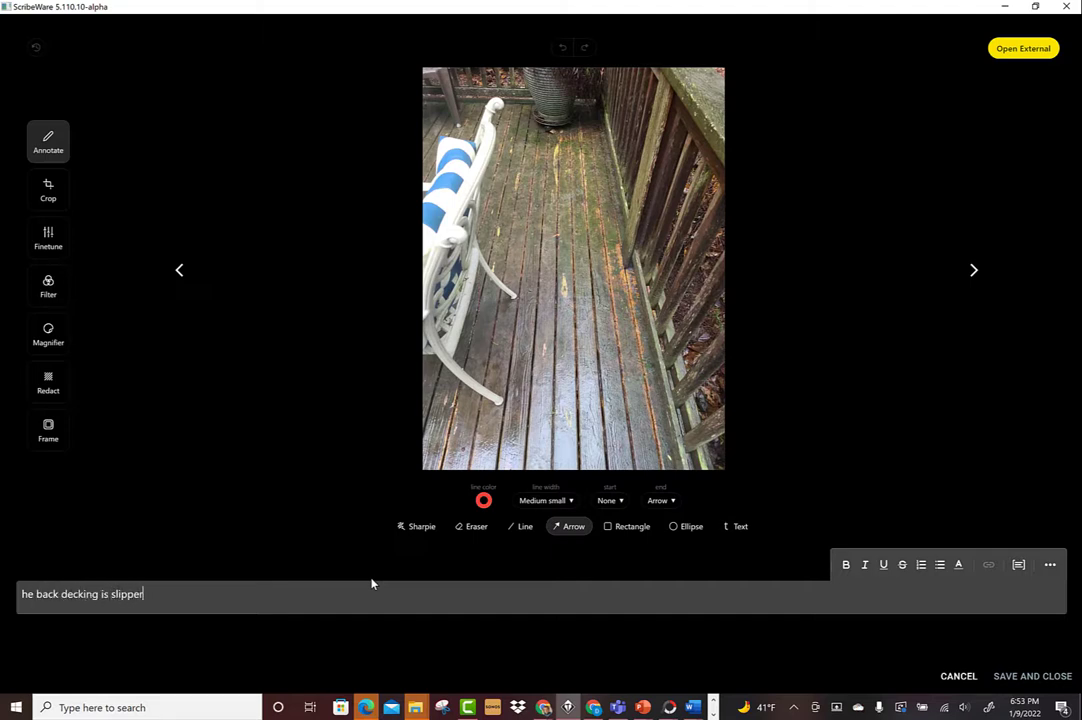
pyautogui.write('y')
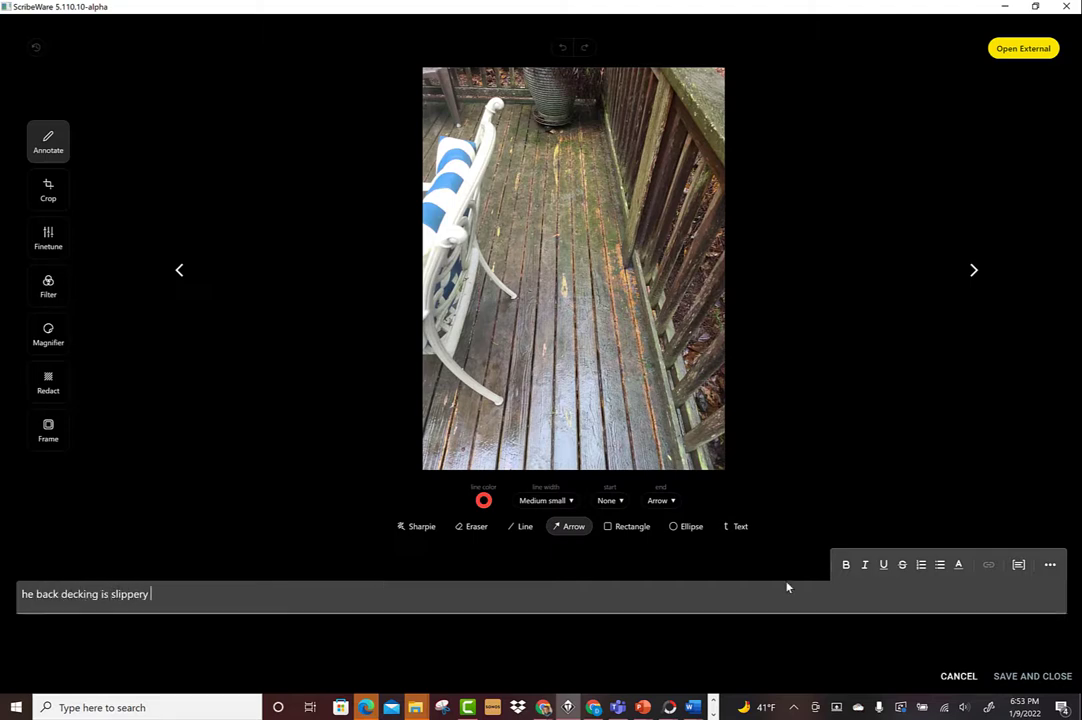
pyautogui.click(21, 594)
pyautogui.write('T')
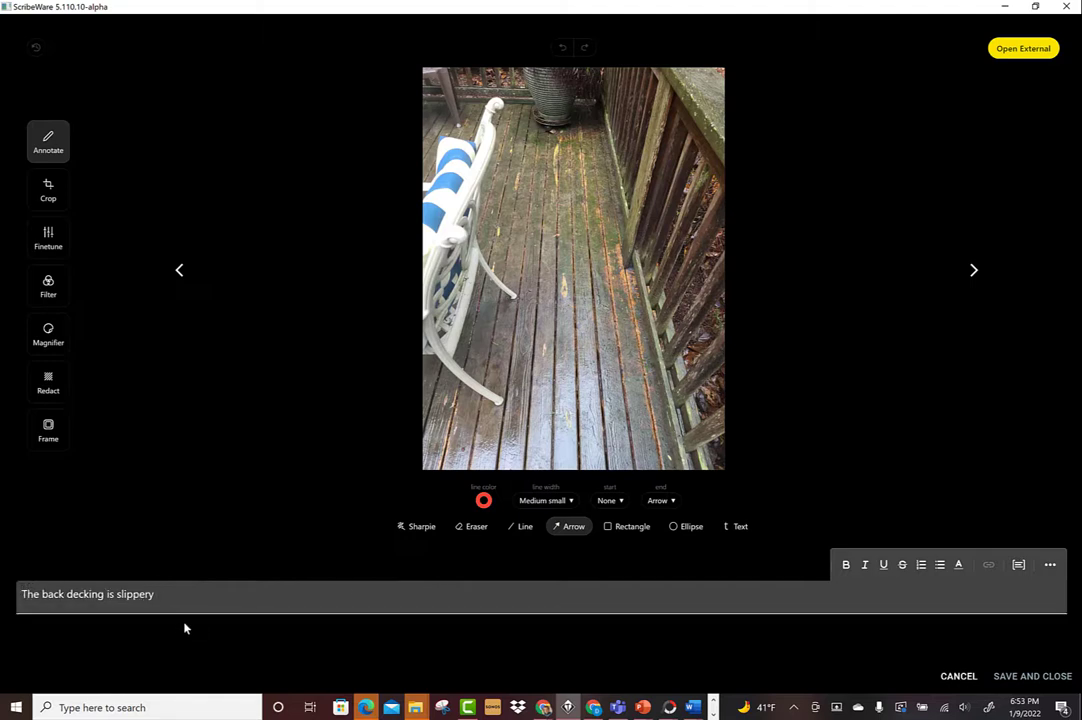
pyautogui.click(172, 593)
pyautogui.write('and could be a t')
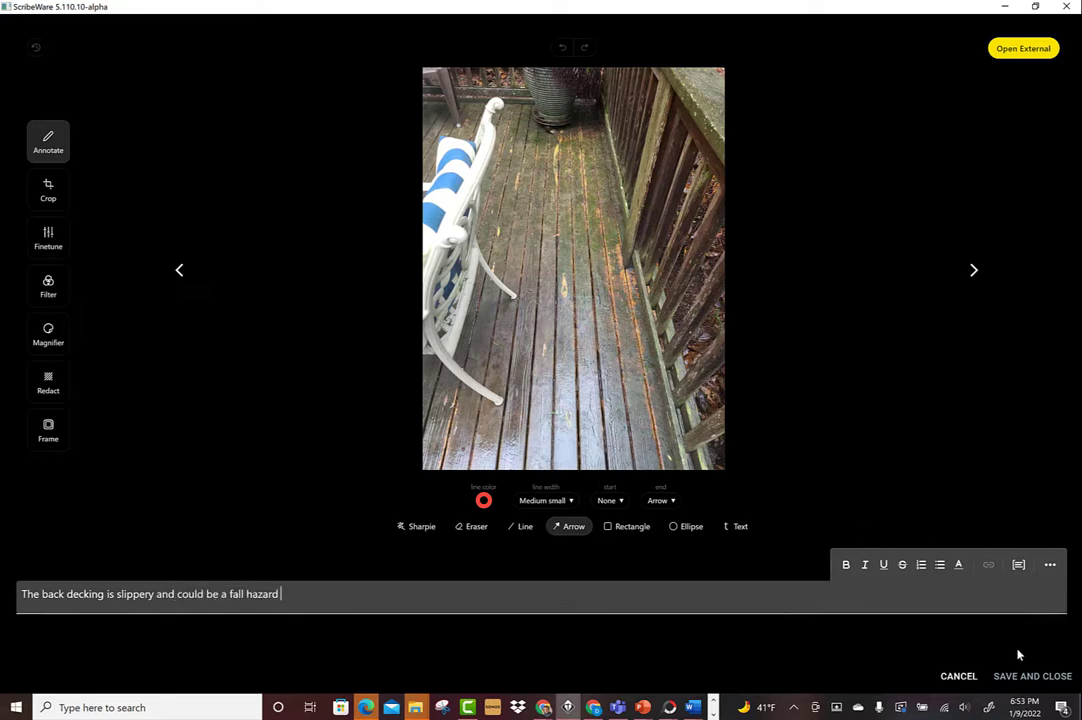
pyautogui.click(1018, 677)
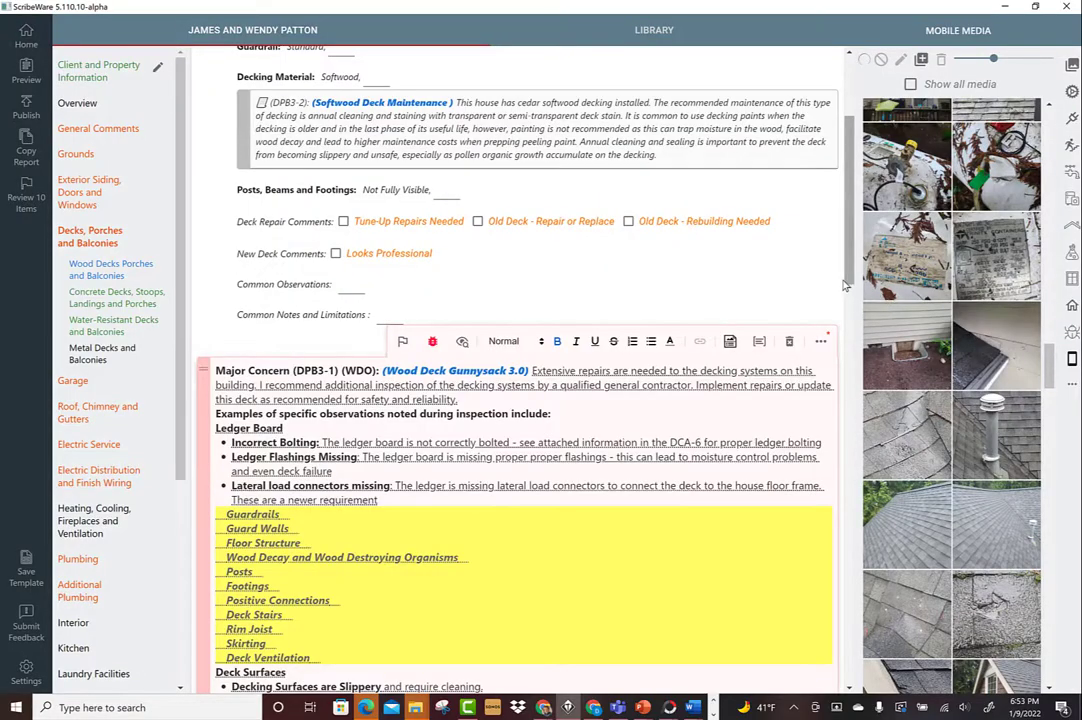
# Caption the photo of the screwdriver at the siding "Siding to decking contact was noted - there should be a 2-inch clearance"
pyautogui.scroll(-10, 848, 285)
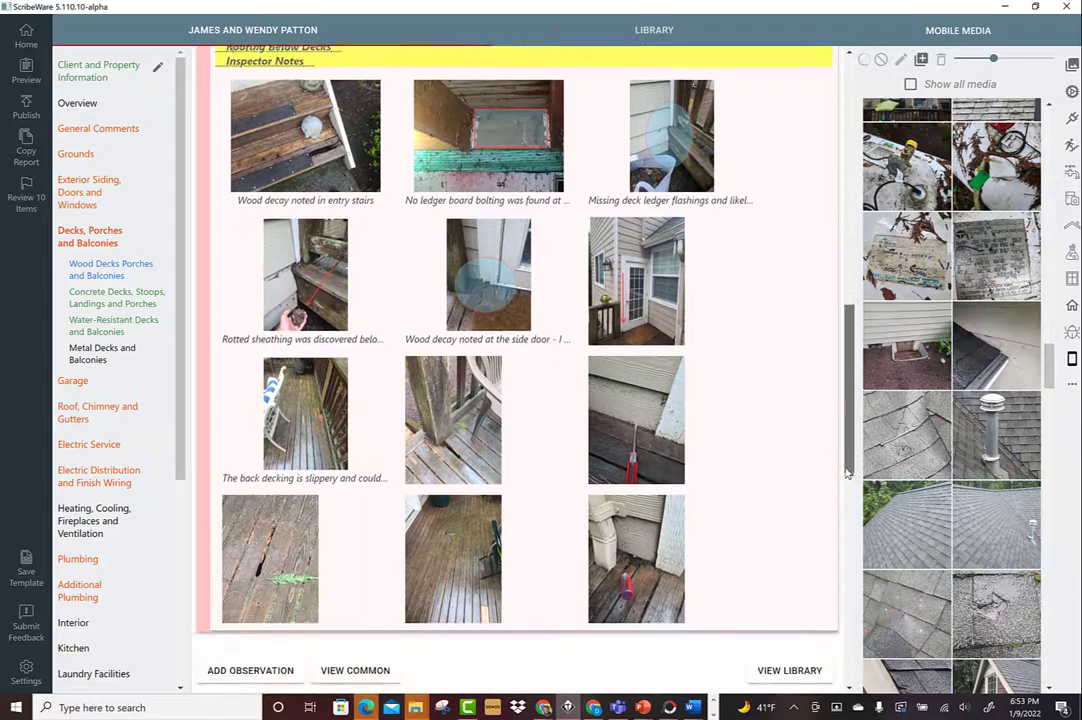
pyautogui.click(617, 403)
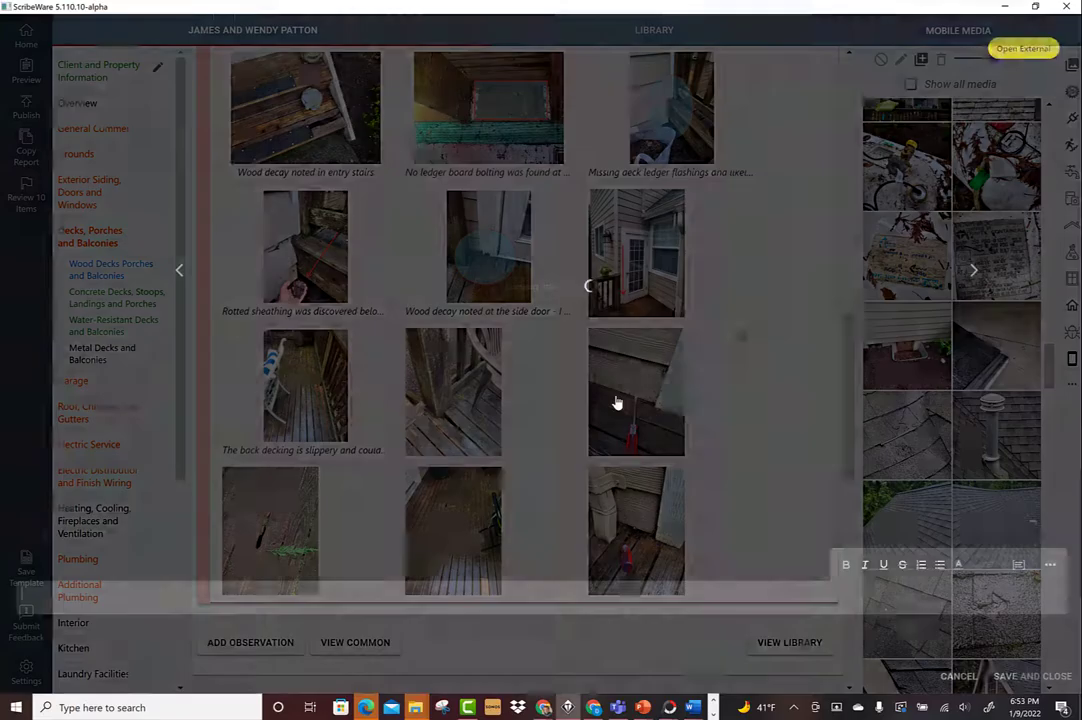
pyautogui.write('Siding to ')
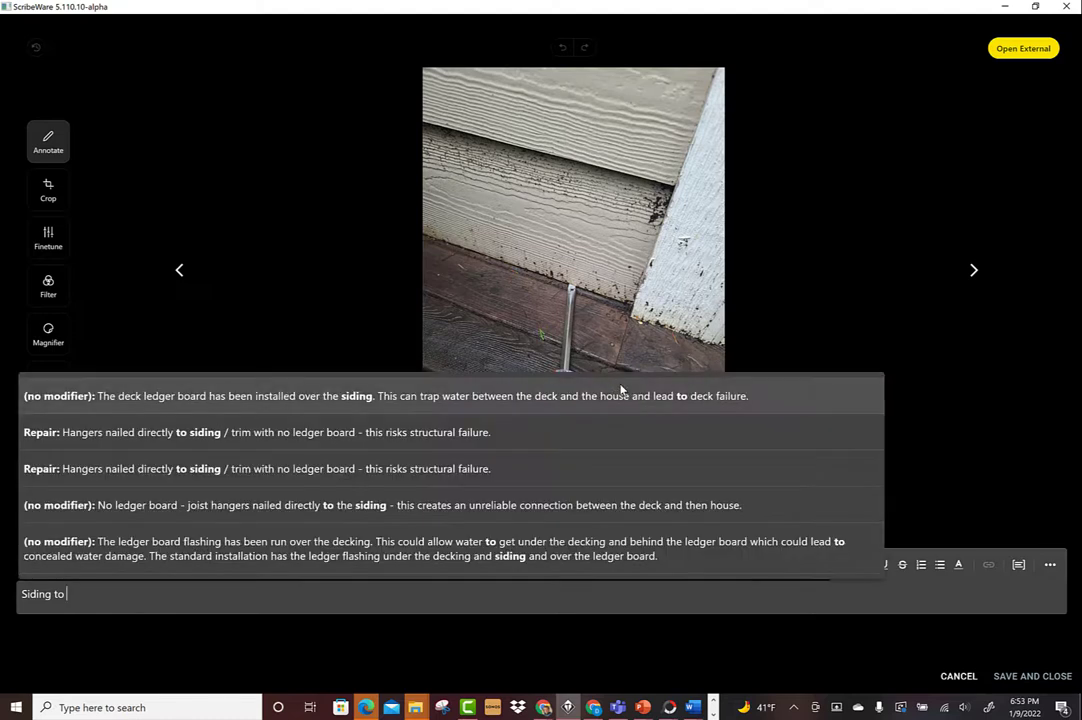
pyautogui.write('decking contact was noted -')
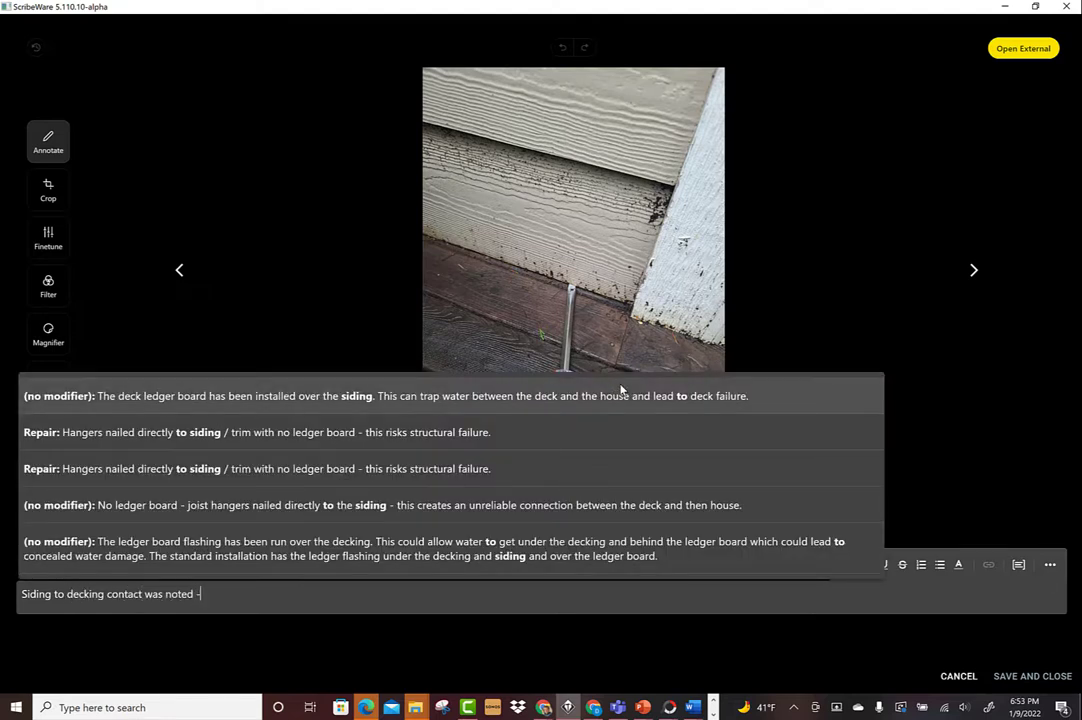
pyautogui.write(' there should be a 2-inch')
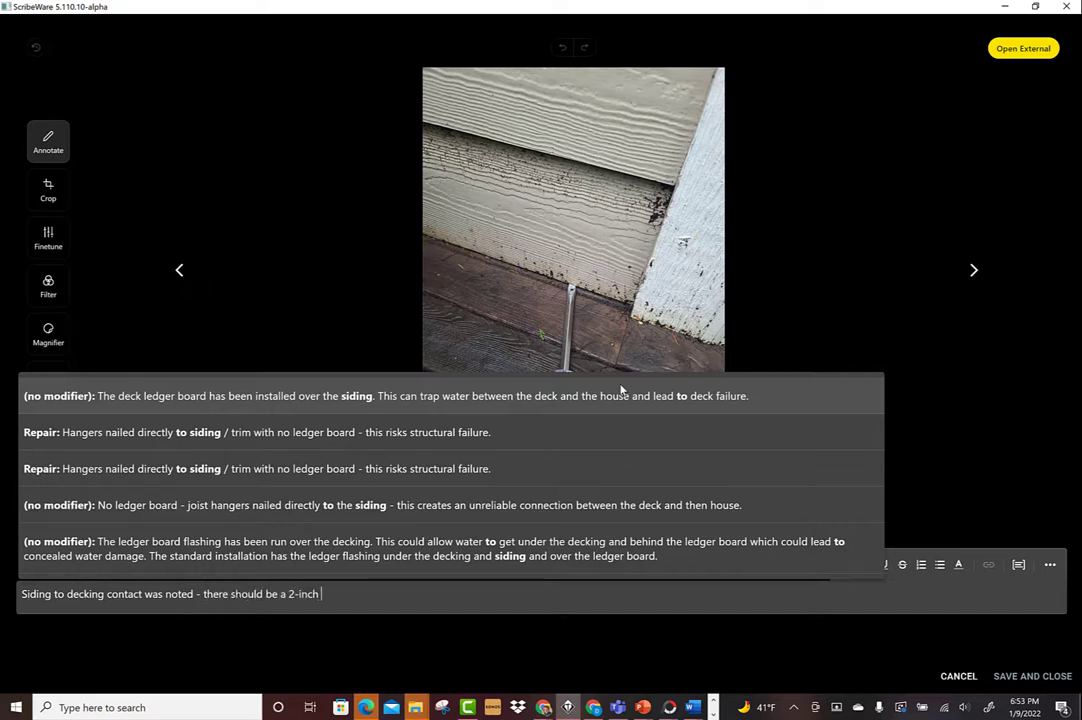
pyautogui.press('Escape')
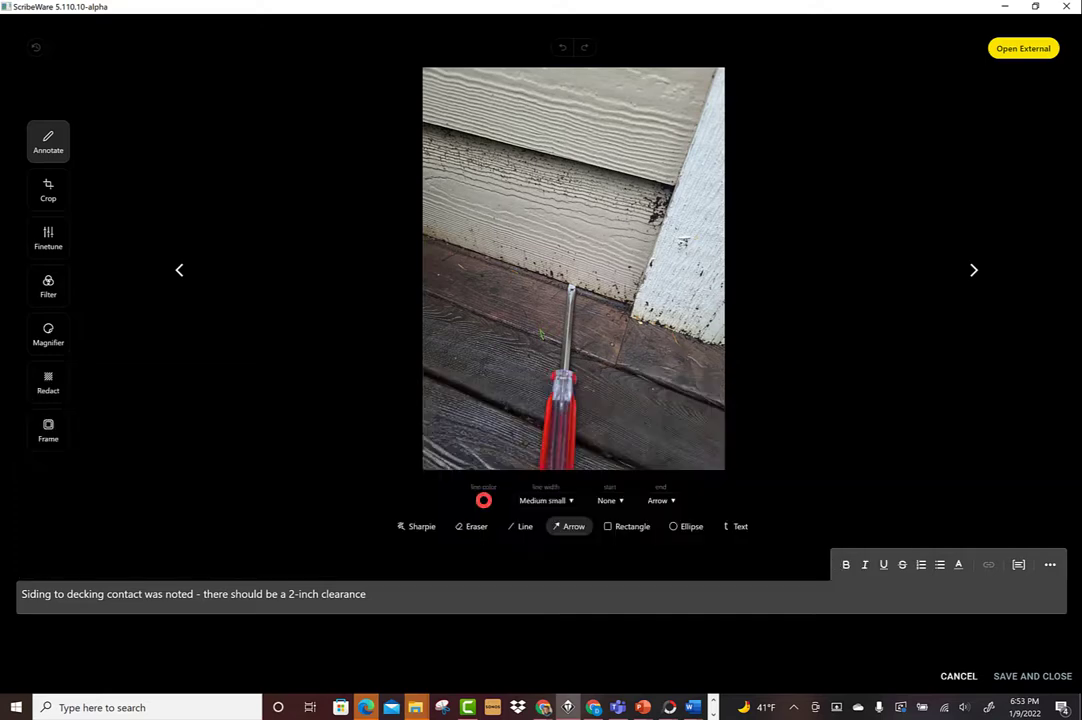
# Caption the following photo, a close-up of split deck boards, "Rotted softwood decking noted"
pyautogui.click(971, 276)
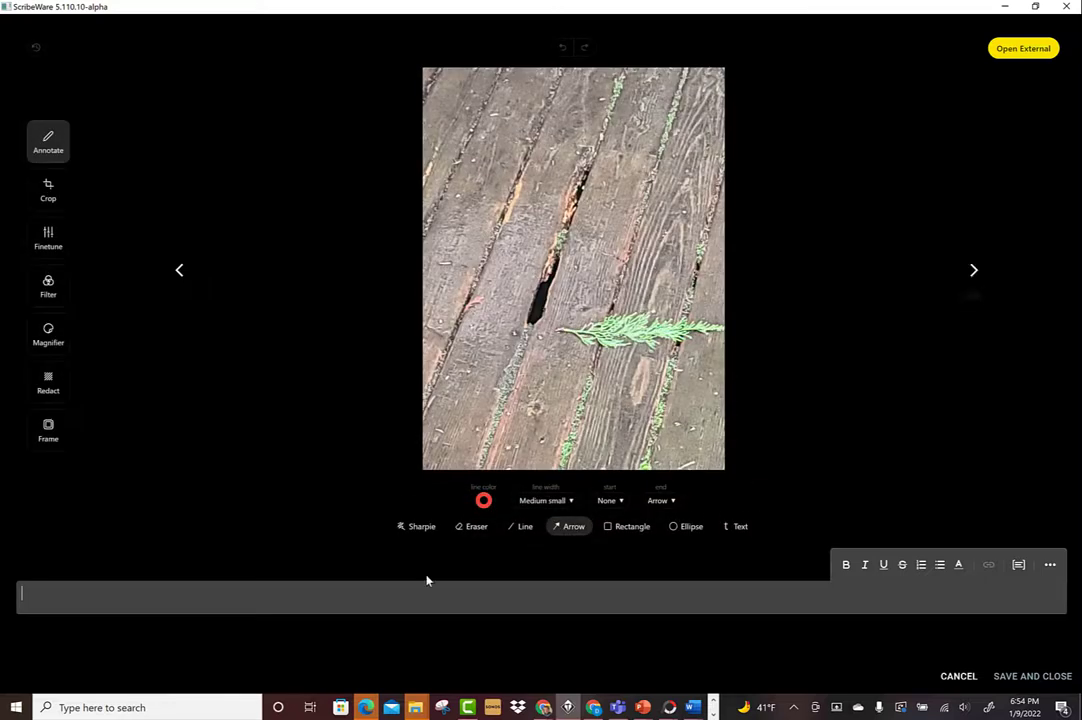
pyautogui.click(380, 592)
pyautogui.write('Rotted softwood decking noted')
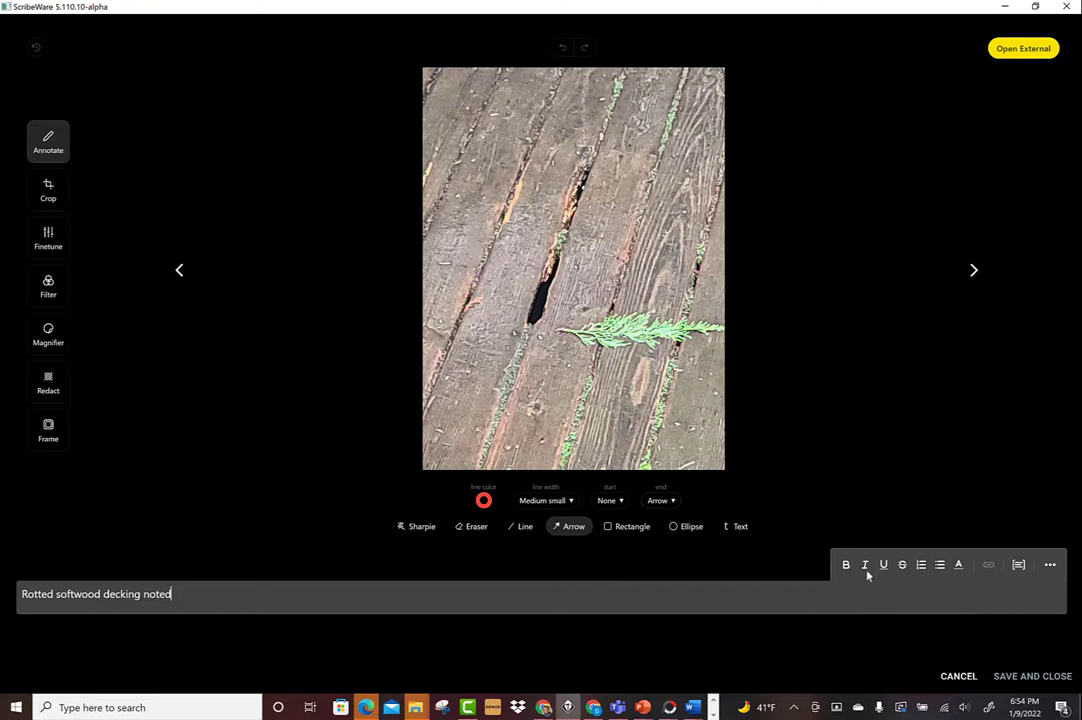
# Caption the following overview photo of the deck boards "Rotted decking and slippery surfaces", save, and return to the report's observation
pyautogui.click(974, 270)
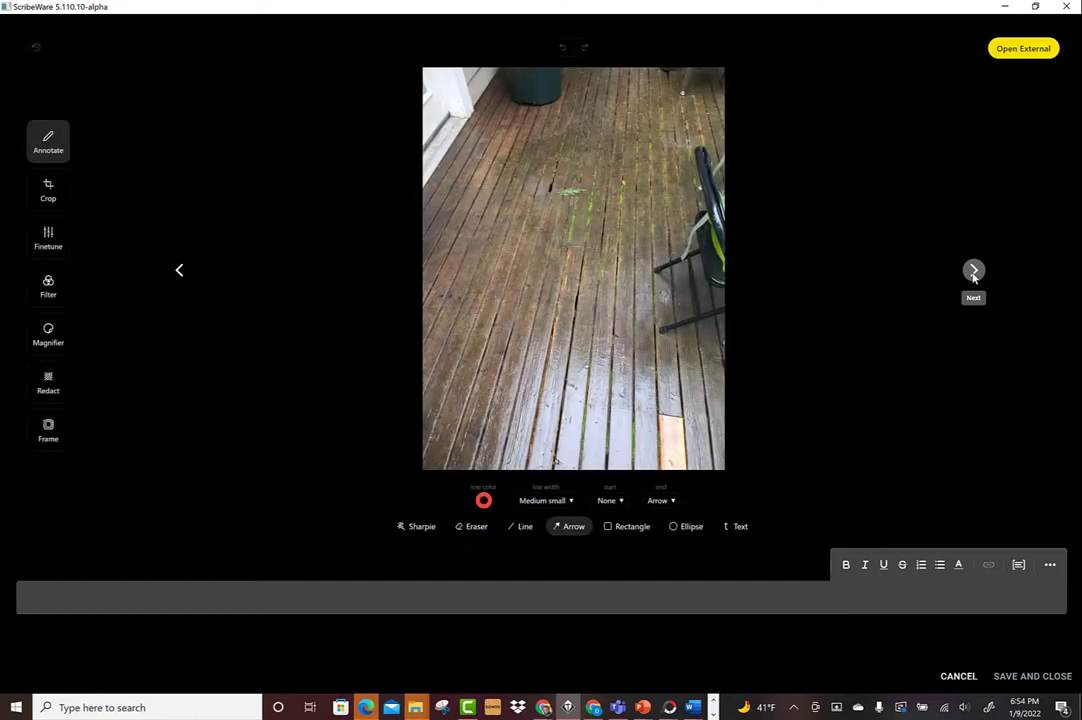
pyautogui.click(468, 598)
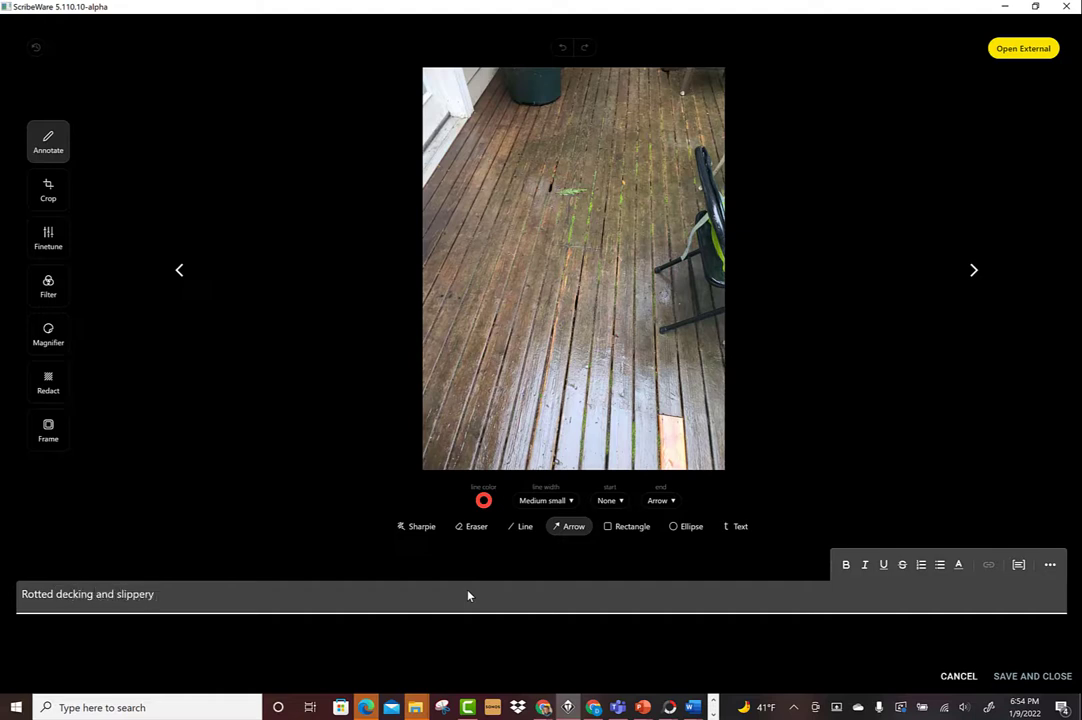
pyautogui.write('Rotted decking and slippery surfaces')
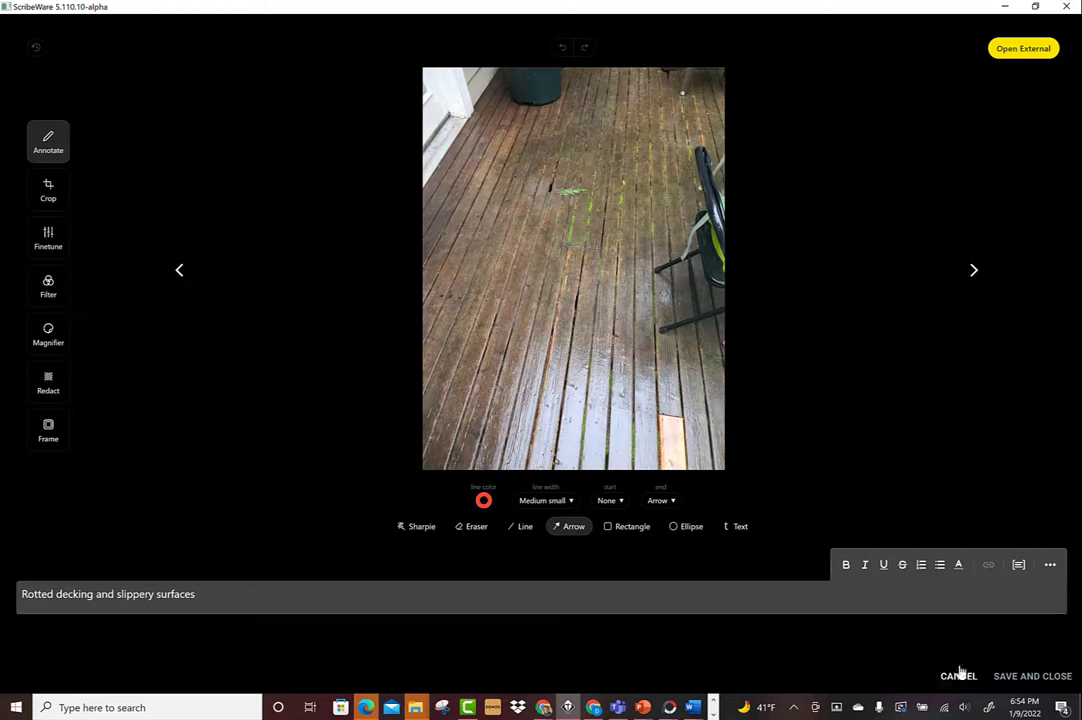
pyautogui.click(1005, 678)
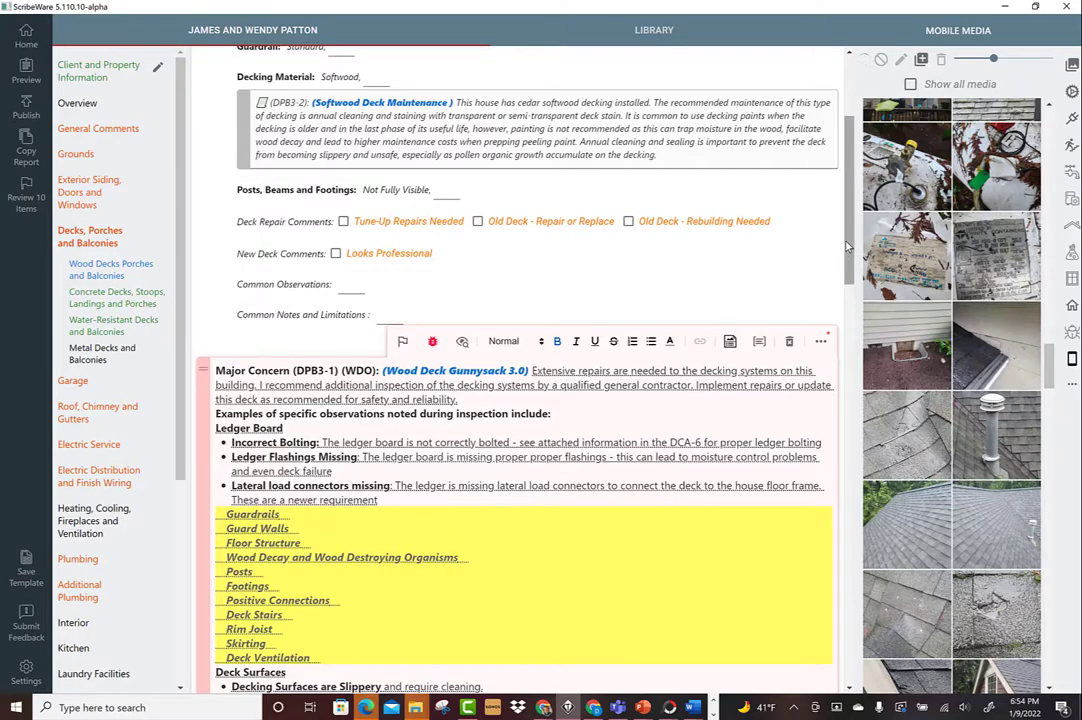
pyautogui.moveTo(851, 240); pyautogui.dragTo(844, 322)
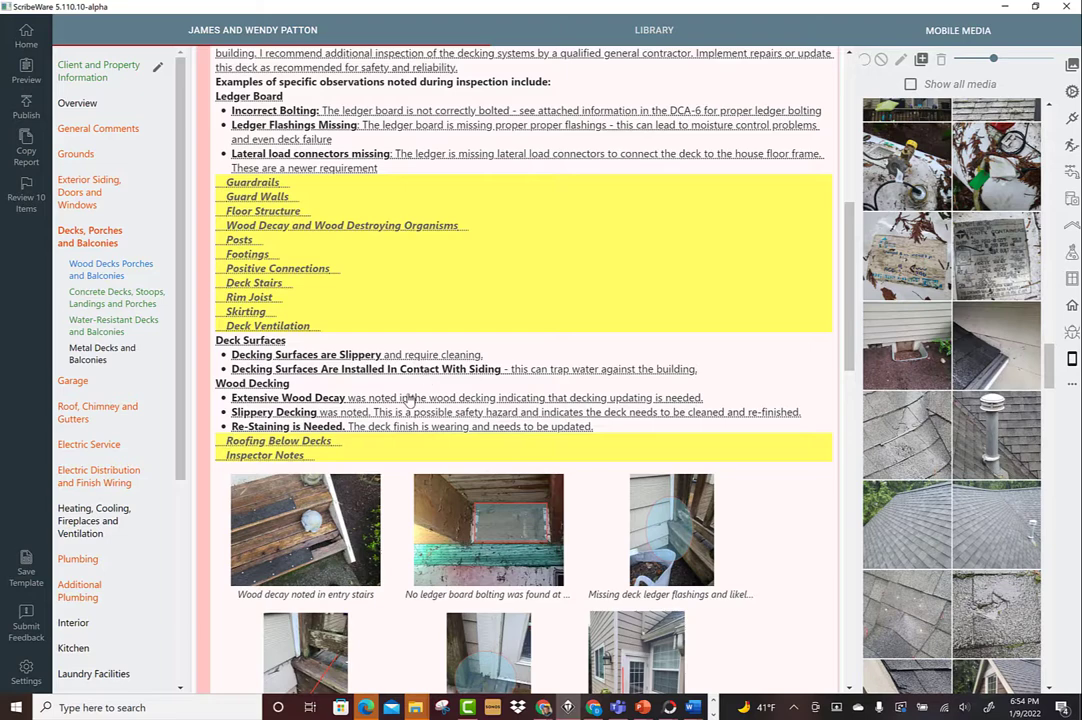
# Add the "Lateral Support Bracket on TJI's" illustration from the Decks and Stairs media to the wood deck observation's photos
pyautogui.moveTo(853, 383); pyautogui.dragTo(838, 323)
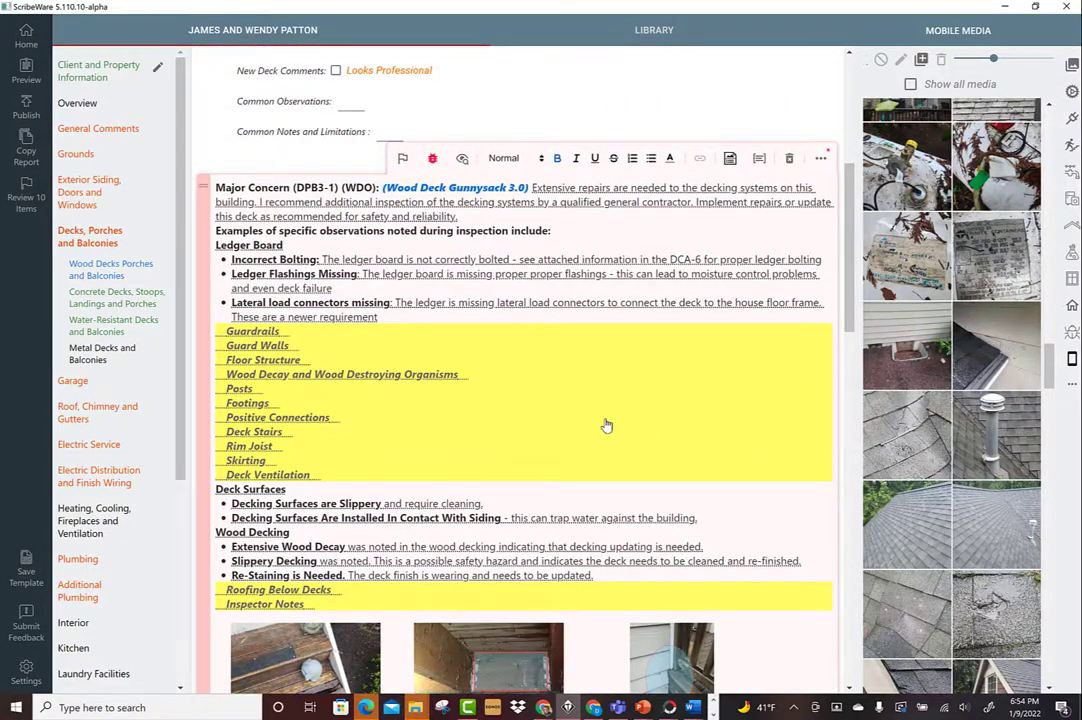
pyautogui.moveTo(851, 316); pyautogui.dragTo(851, 325)
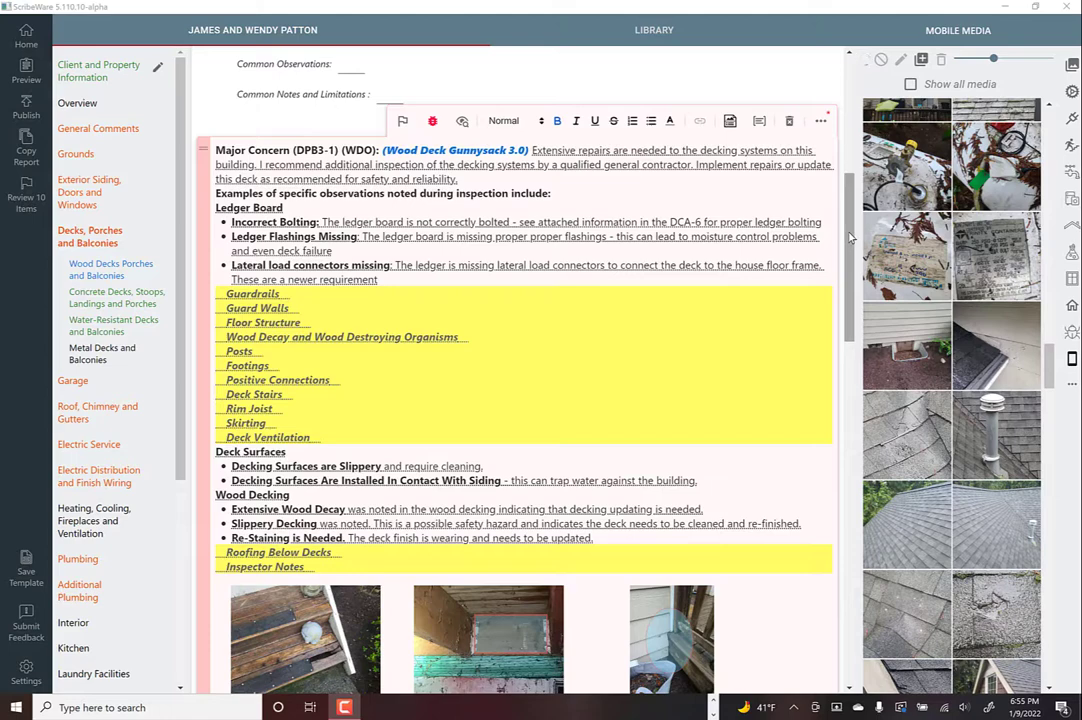
pyautogui.moveTo(849, 237); pyautogui.dragTo(819, 365)
pyautogui.moveTo(350, 300)
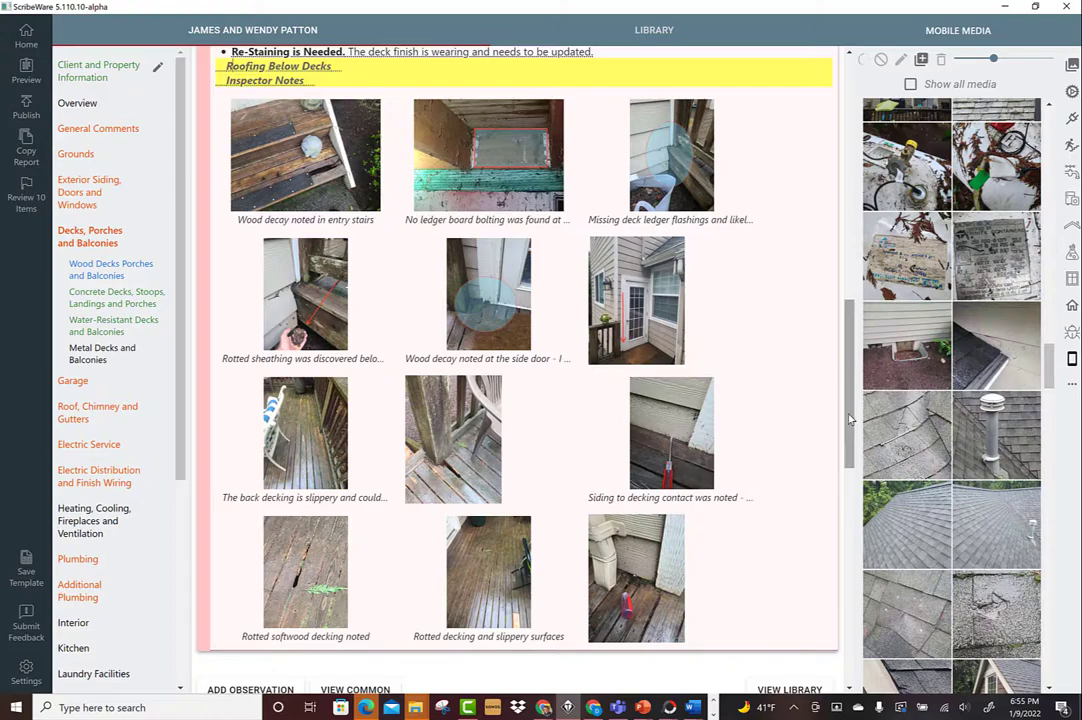
pyautogui.moveTo(849, 419); pyautogui.dragTo(831, 437)
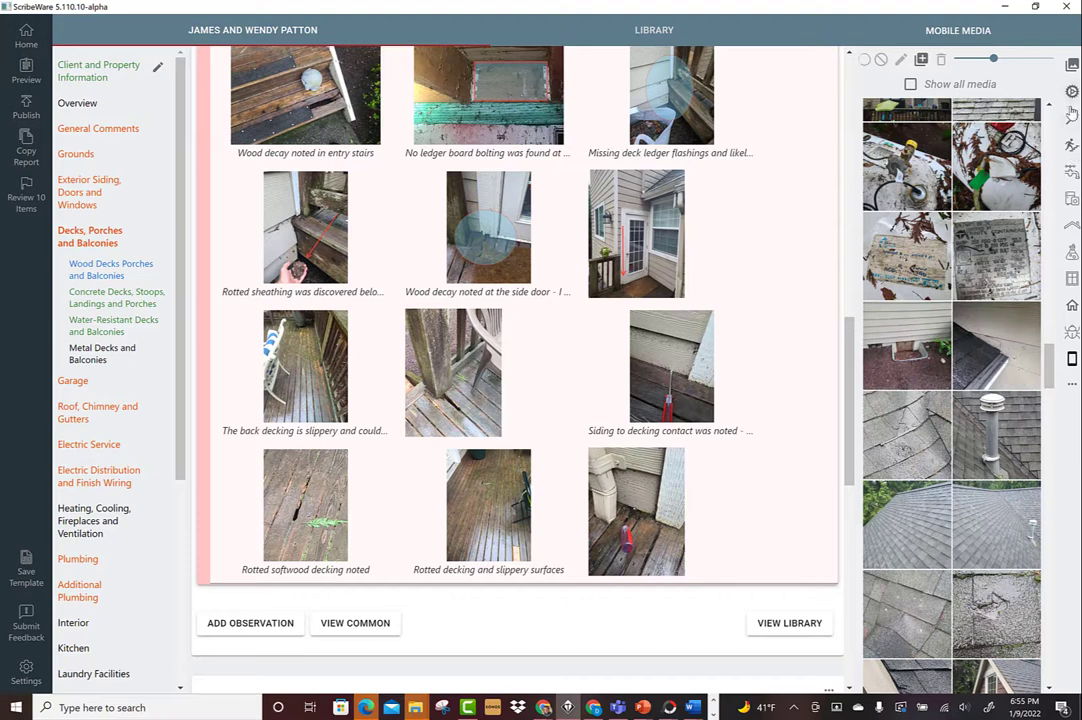
pyautogui.click(1072, 145)
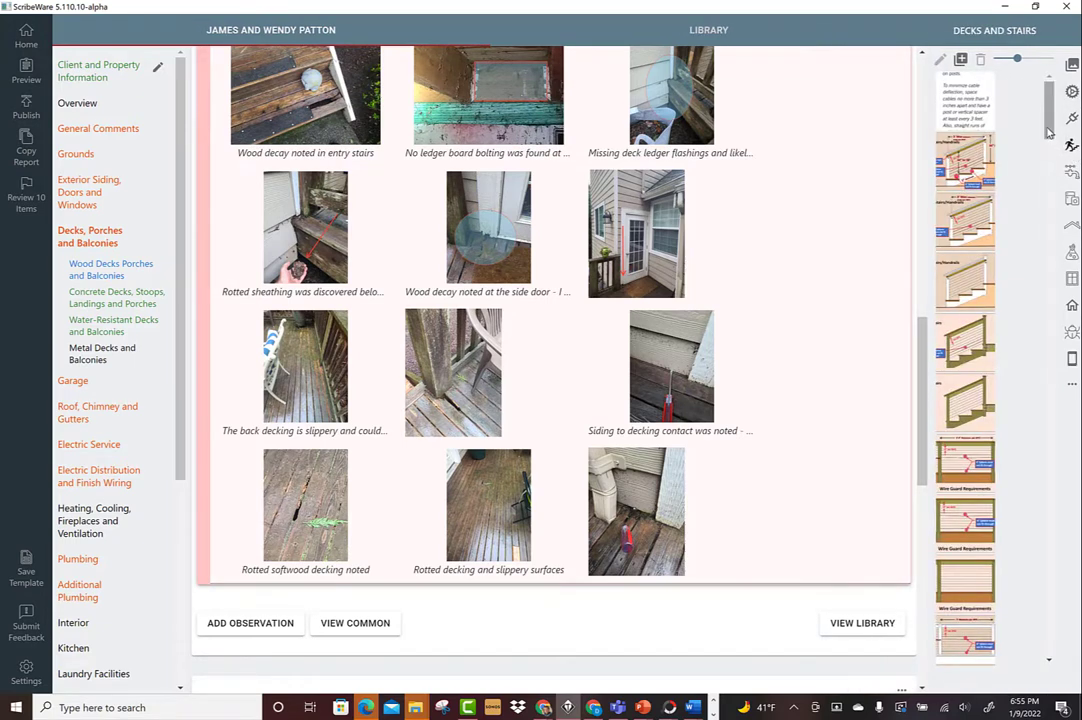
pyautogui.moveTo(1049, 132); pyautogui.dragTo(1019, 362)
pyautogui.scroll(2, 1016, 381)
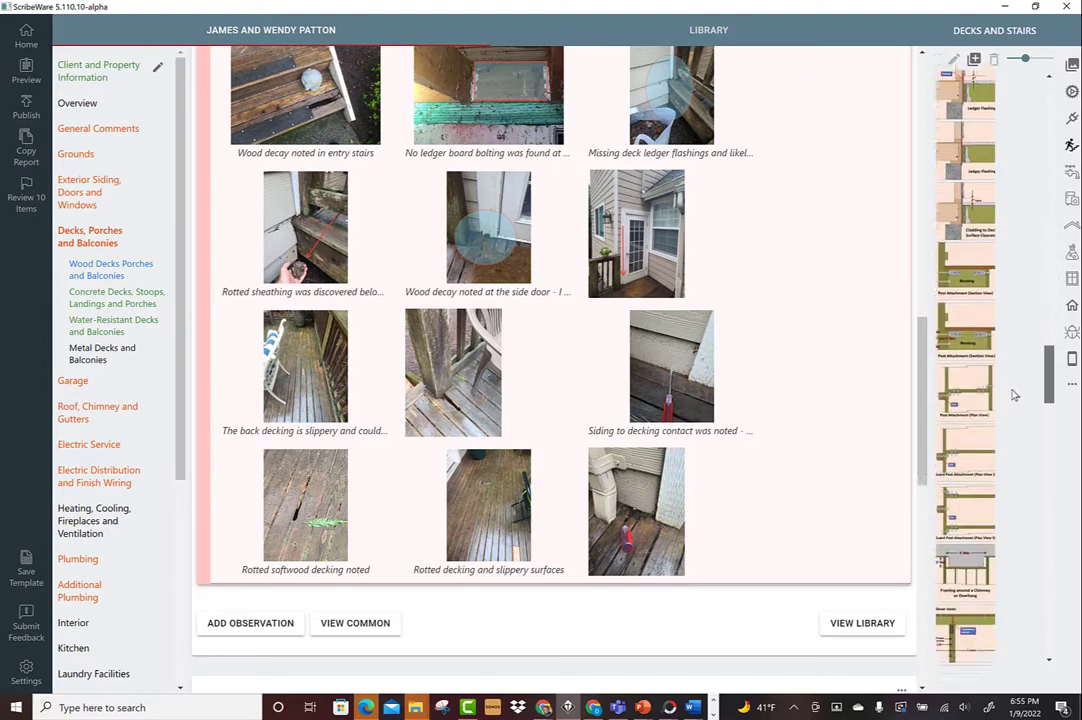
pyautogui.moveTo(965, 258)
pyautogui.mouseDown()
pyautogui.moveTo(828, 240)
pyautogui.moveTo(715, 394)
pyautogui.mouseUp()
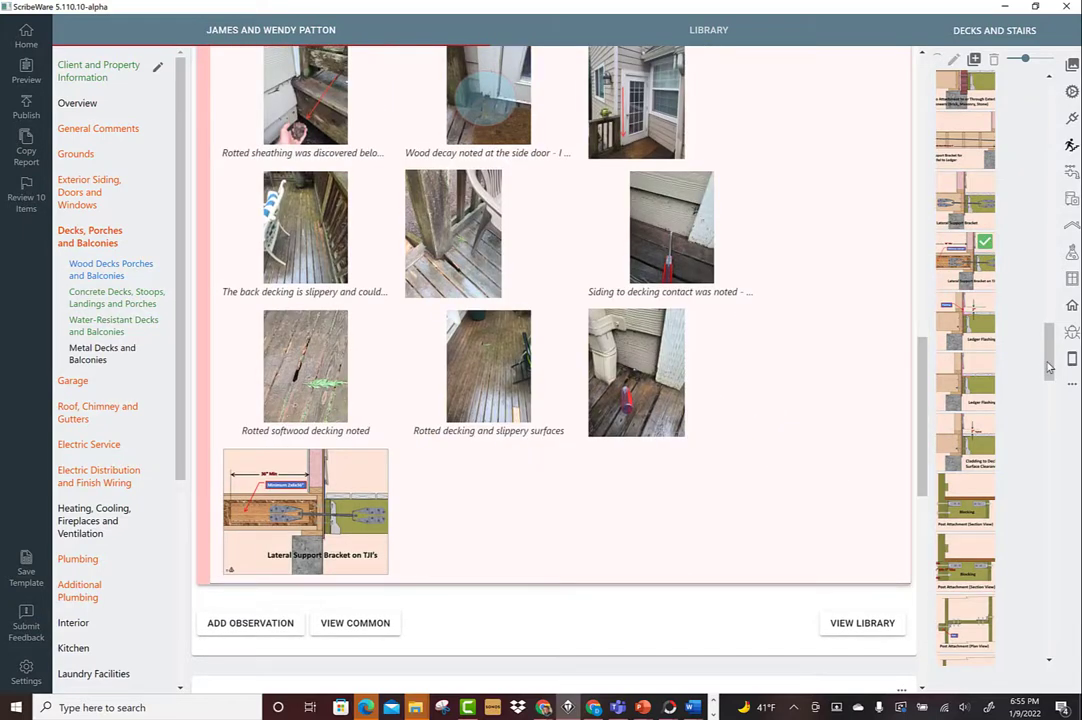
# Add another illustration from further down the Decks and Stairs media, beside the lateral support bracket illustration in the observation
pyautogui.scroll(-1, 1050, 373)
pyautogui.scroll(-1, 1050, 373)
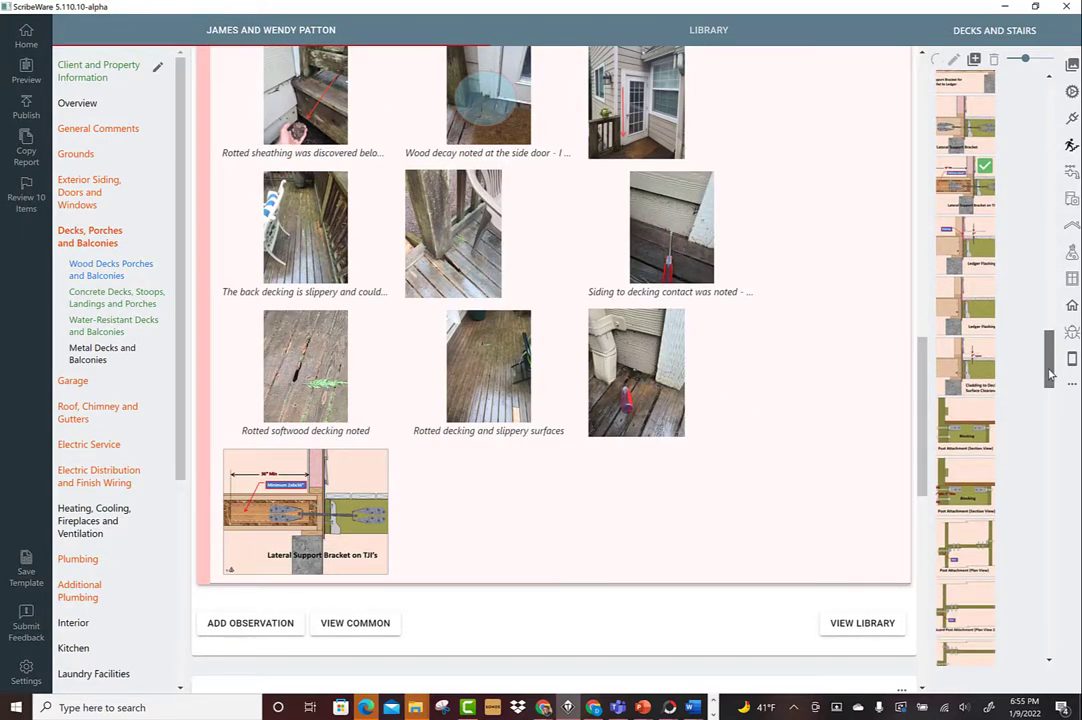
pyautogui.moveTo(1050, 373); pyautogui.dragTo(1033, 440)
pyautogui.moveTo(962, 485)
pyautogui.mouseDown()
pyautogui.moveTo(572, 496)
pyautogui.moveTo(584, 510)
pyautogui.mouseUp()
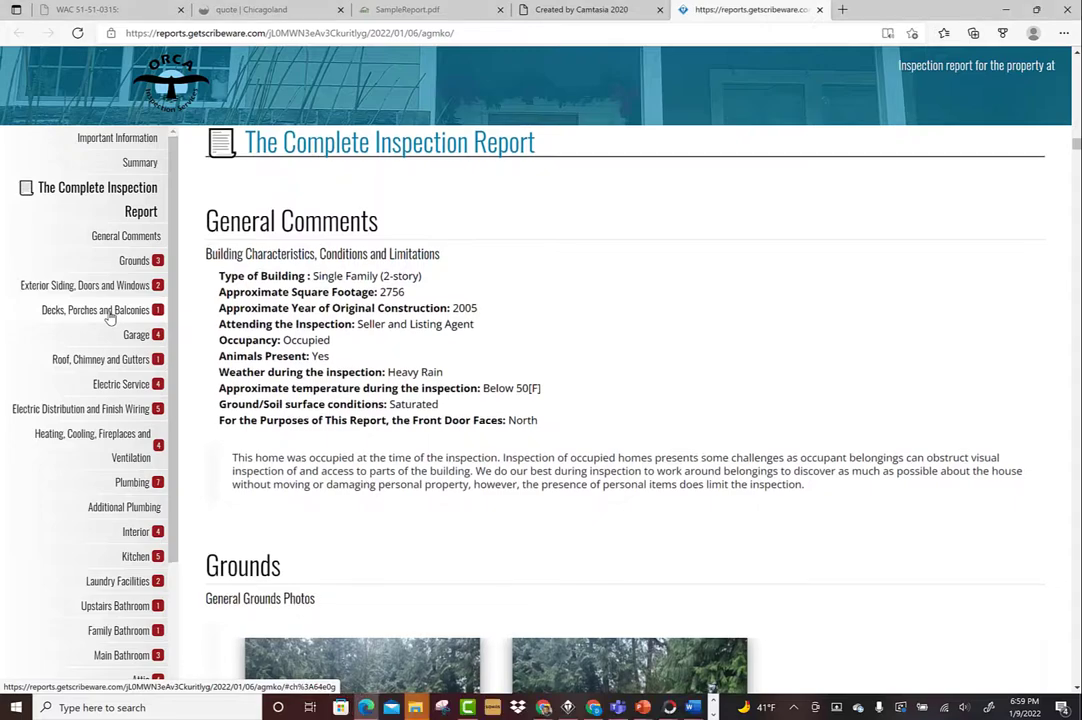
# Switch to the published report in the browser and review the Decks, Porches and Balconies section, including its Major Concern text and captioned photos
pyautogui.click(96, 311)
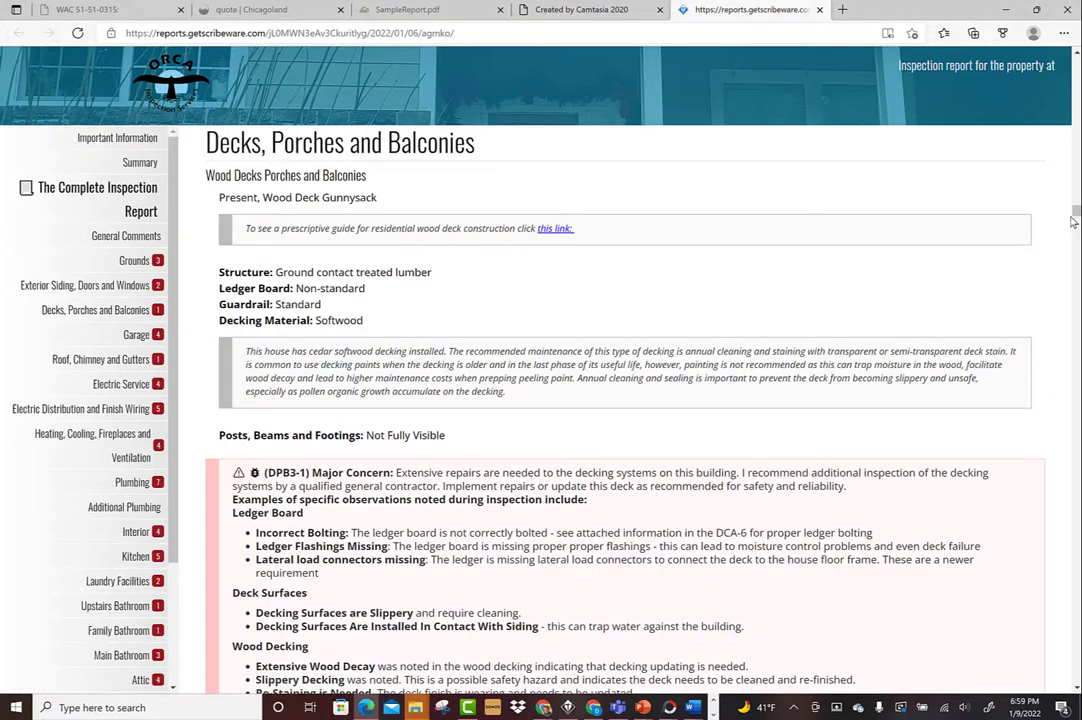
pyautogui.scroll(-2, 1073, 221)
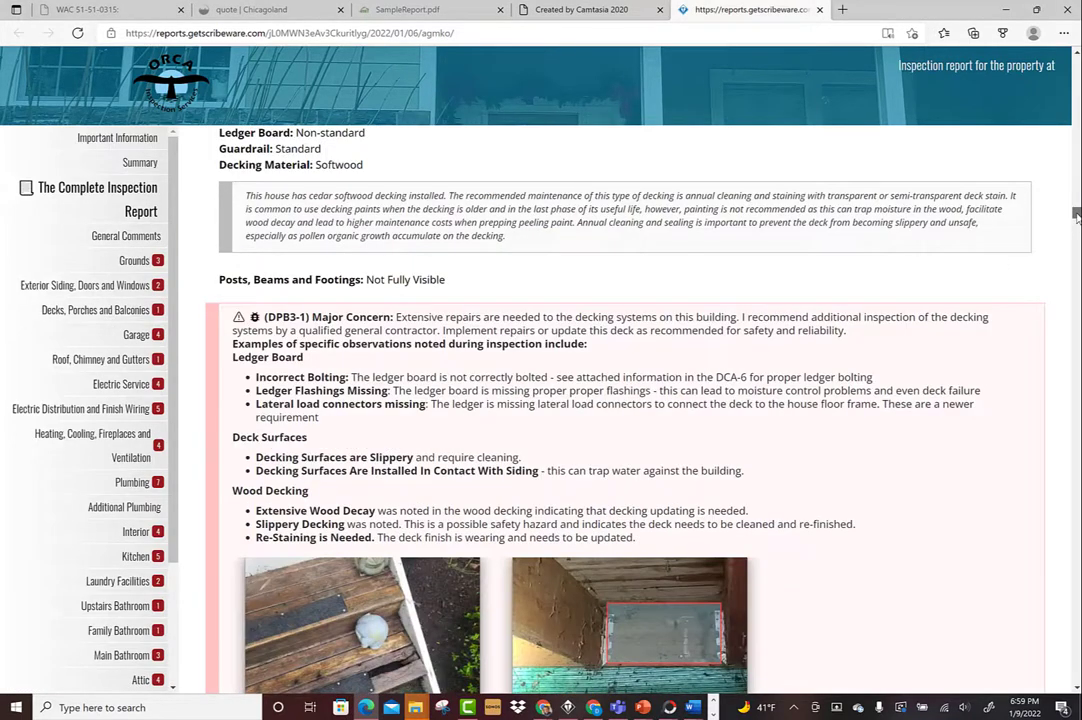
pyautogui.scroll(-1, 1075, 215)
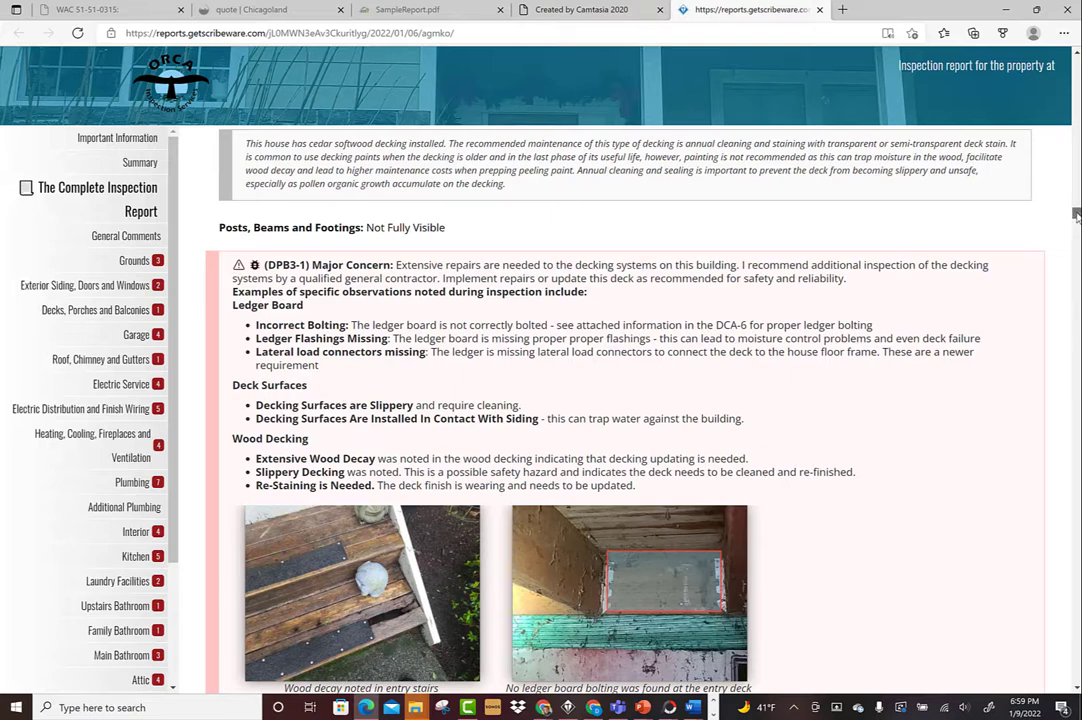
pyautogui.moveTo(1076, 214)
pyautogui.mouseDown()
pyautogui.moveTo(1076, 238)
pyautogui.moveTo(1076, 217)
pyautogui.mouseUp()
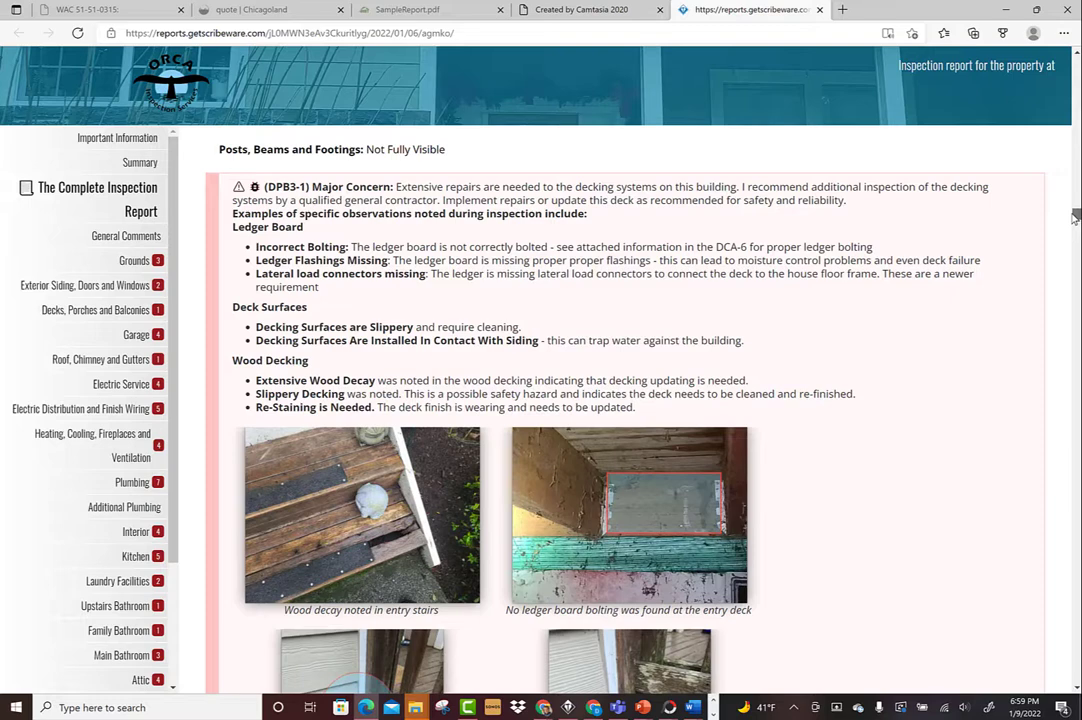
pyautogui.scroll(-3, 1076, 218)
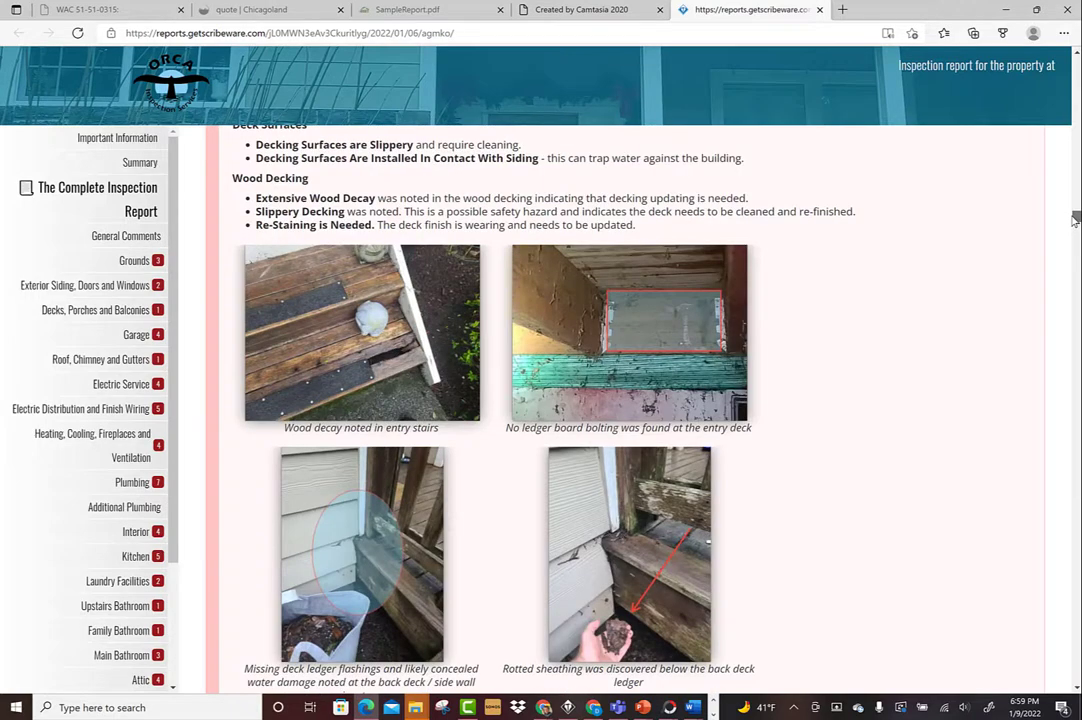
pyautogui.scroll(4, 1076, 218)
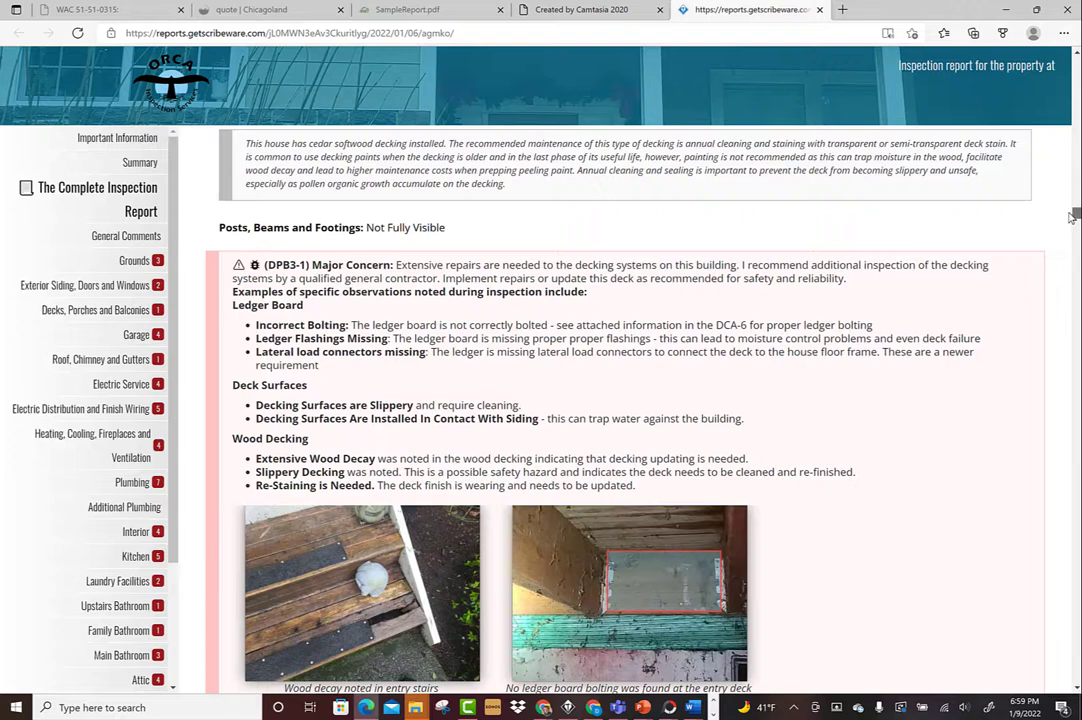
pyautogui.scroll(-1, 1072, 218)
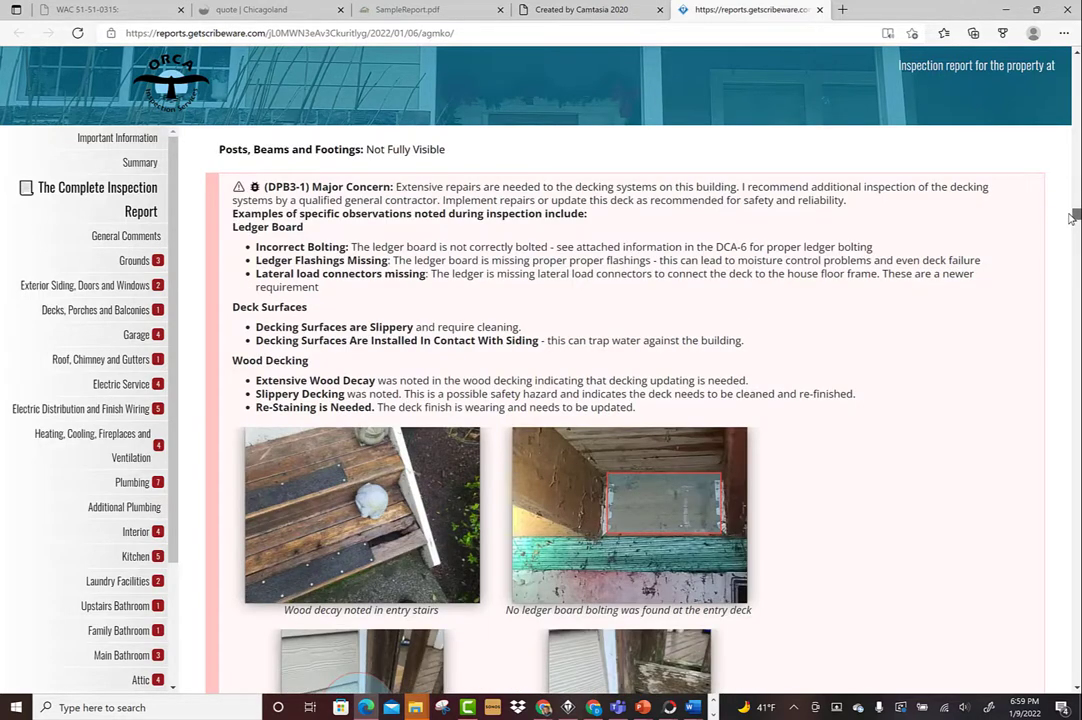
pyautogui.scroll(-5, 1072, 218)
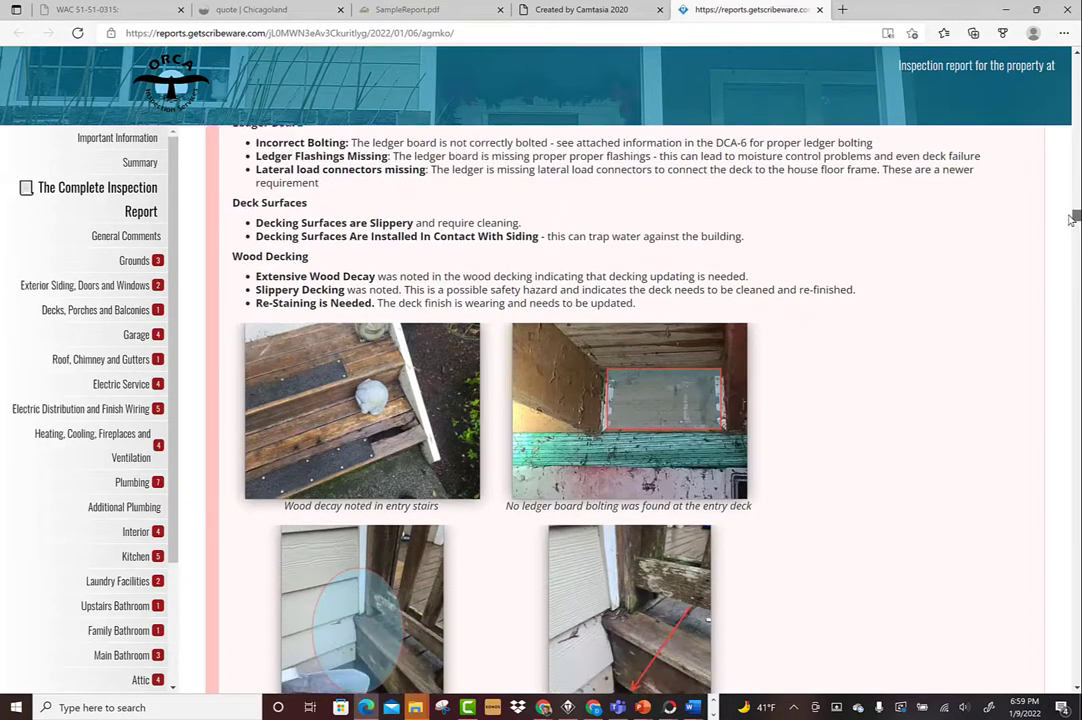
pyautogui.scroll(-1, 1072, 222)
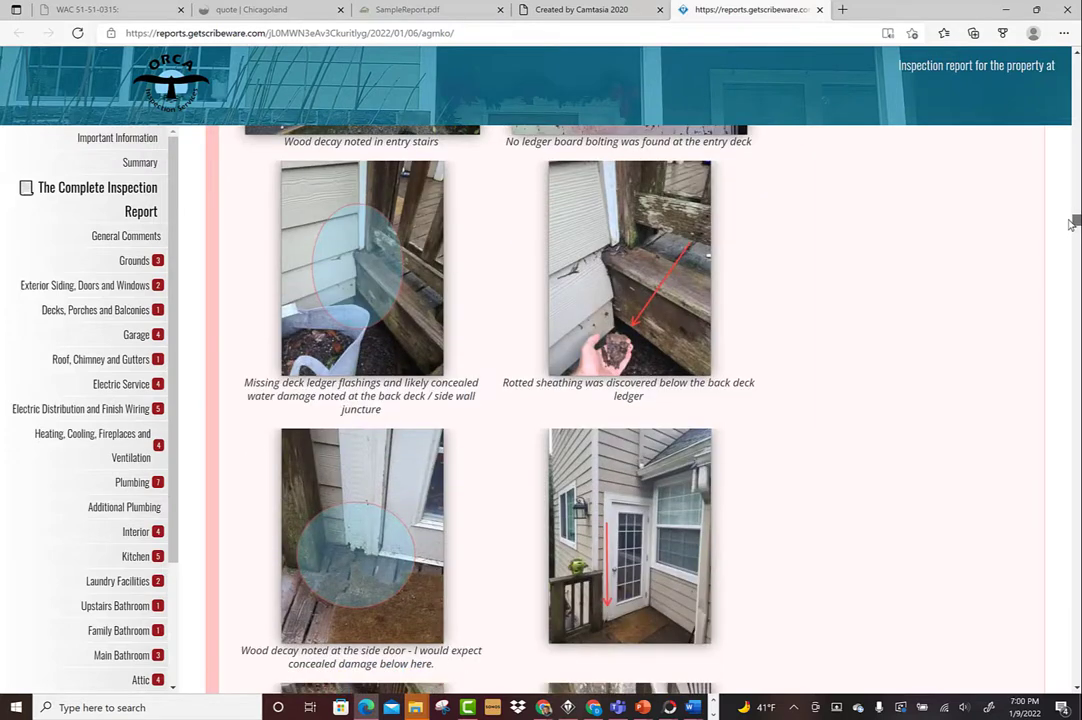
pyautogui.scroll(-5, 1072, 222)
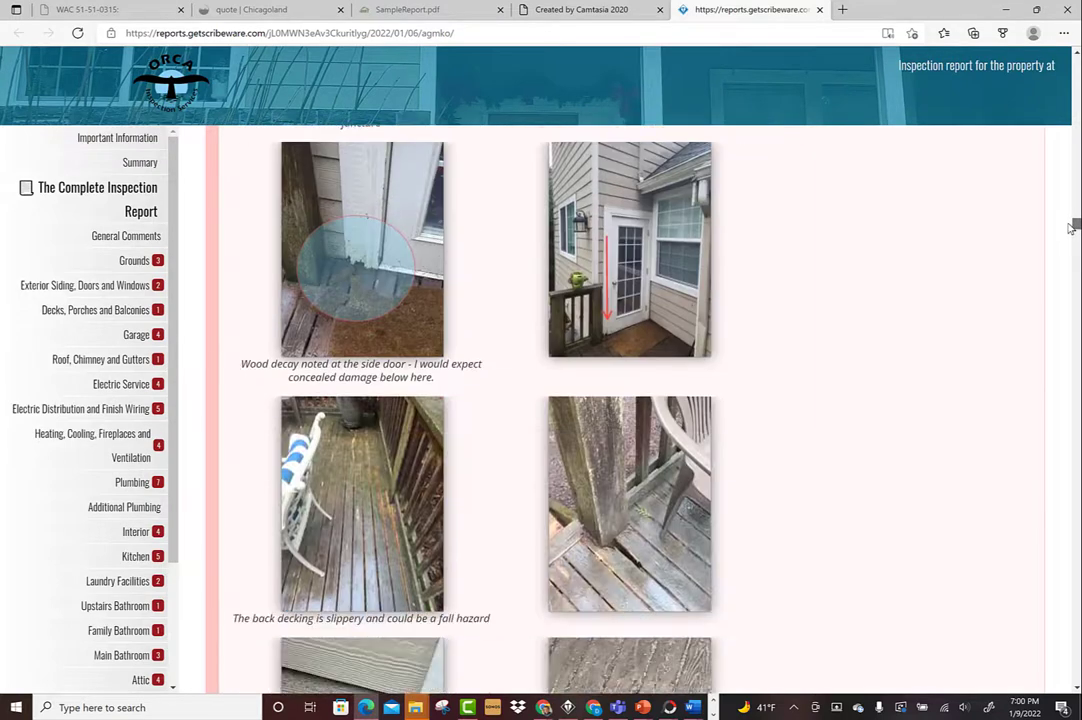
pyautogui.scroll(-1, 1072, 230)
pyautogui.scroll(-5, 1072, 230)
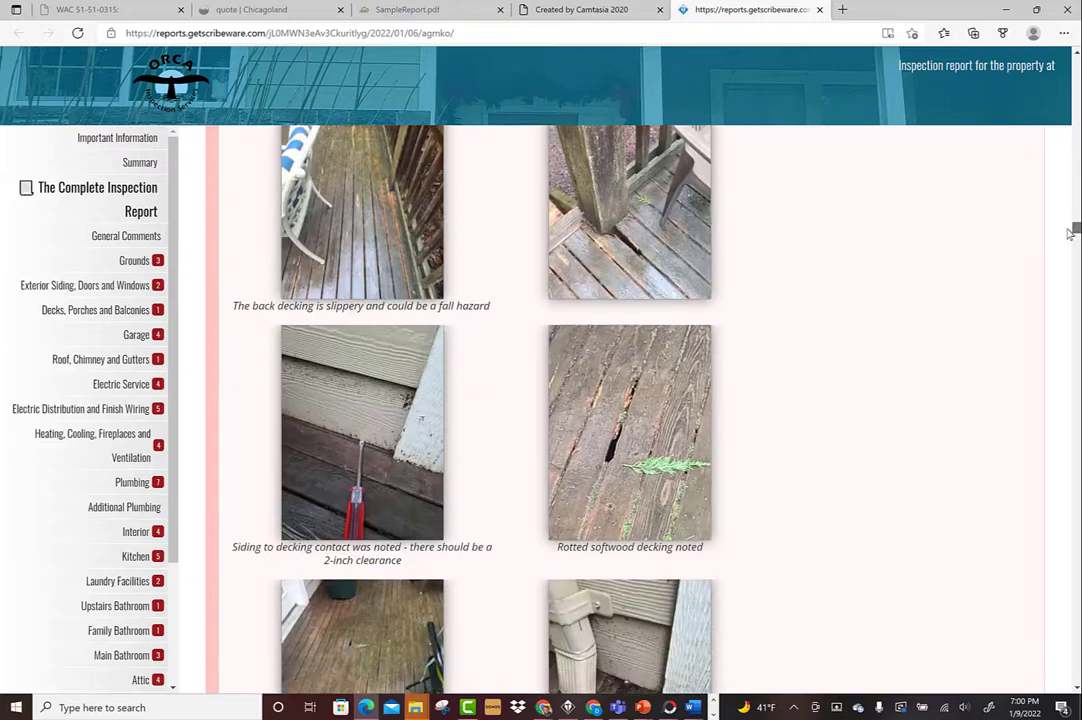
pyautogui.moveTo(1069, 237); pyautogui.dragTo(1069, 212)
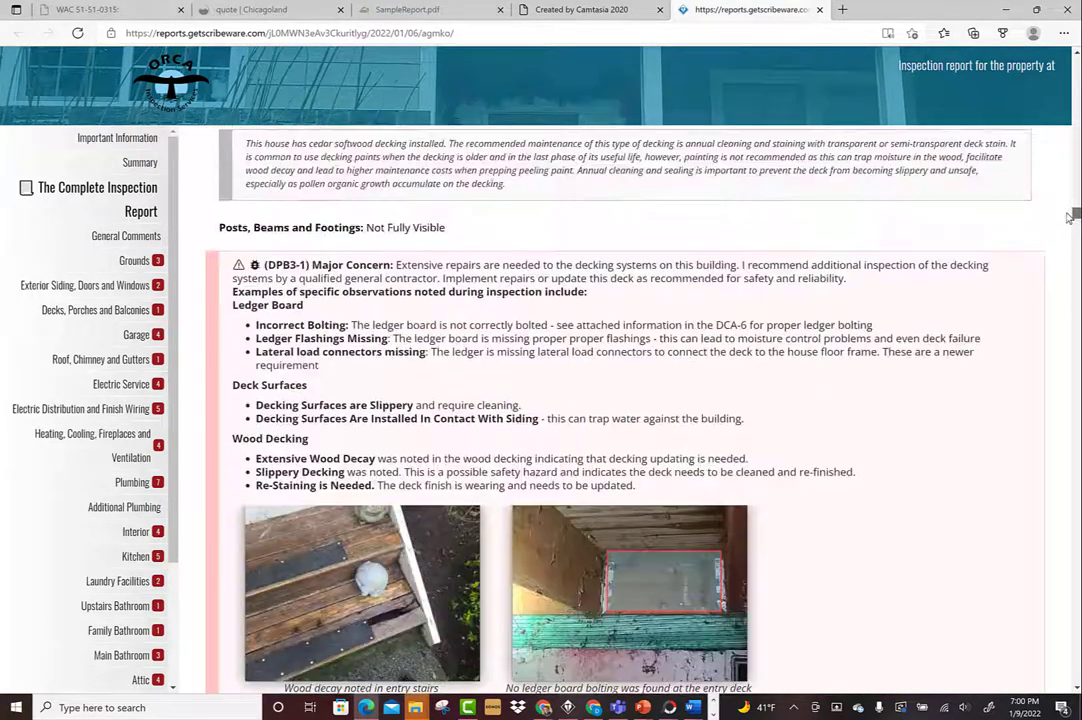